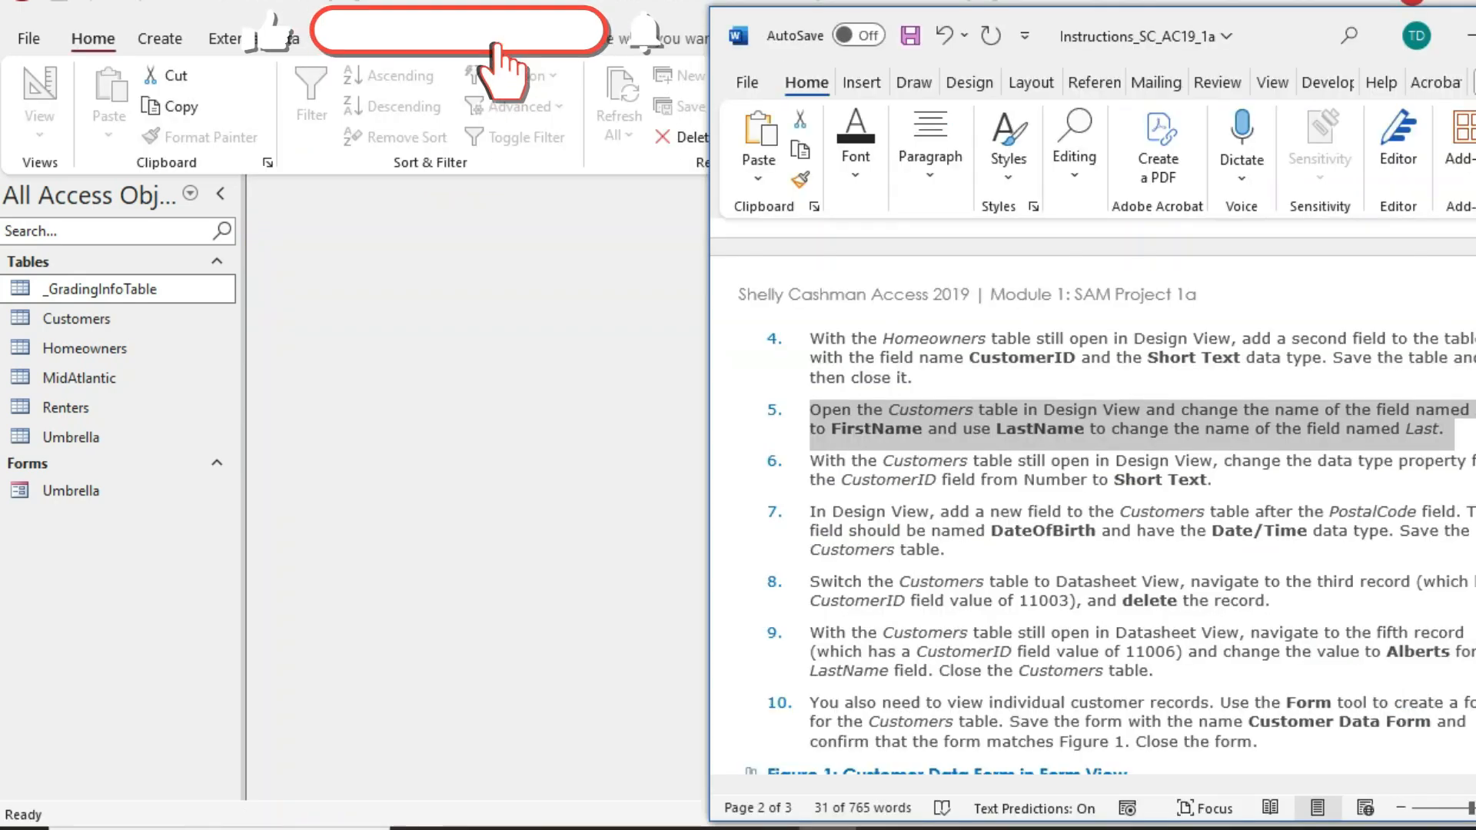
Clear the text selection in the Word instructions, switch to Access and open the Customers table in Design View.
{"action": "key", "text": "alt"}
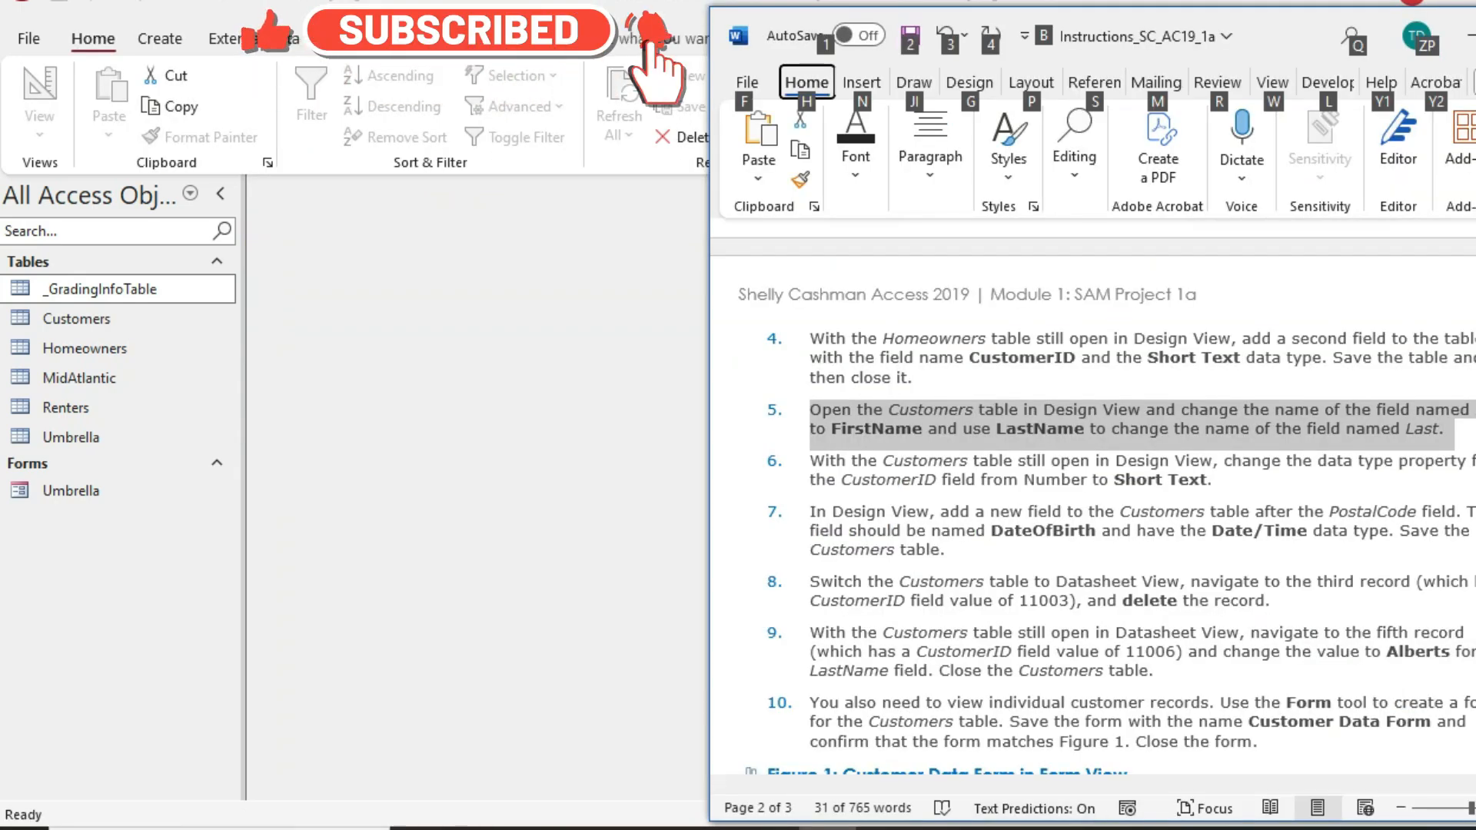
{"action": "left_click", "coordinate": [815, 429]}
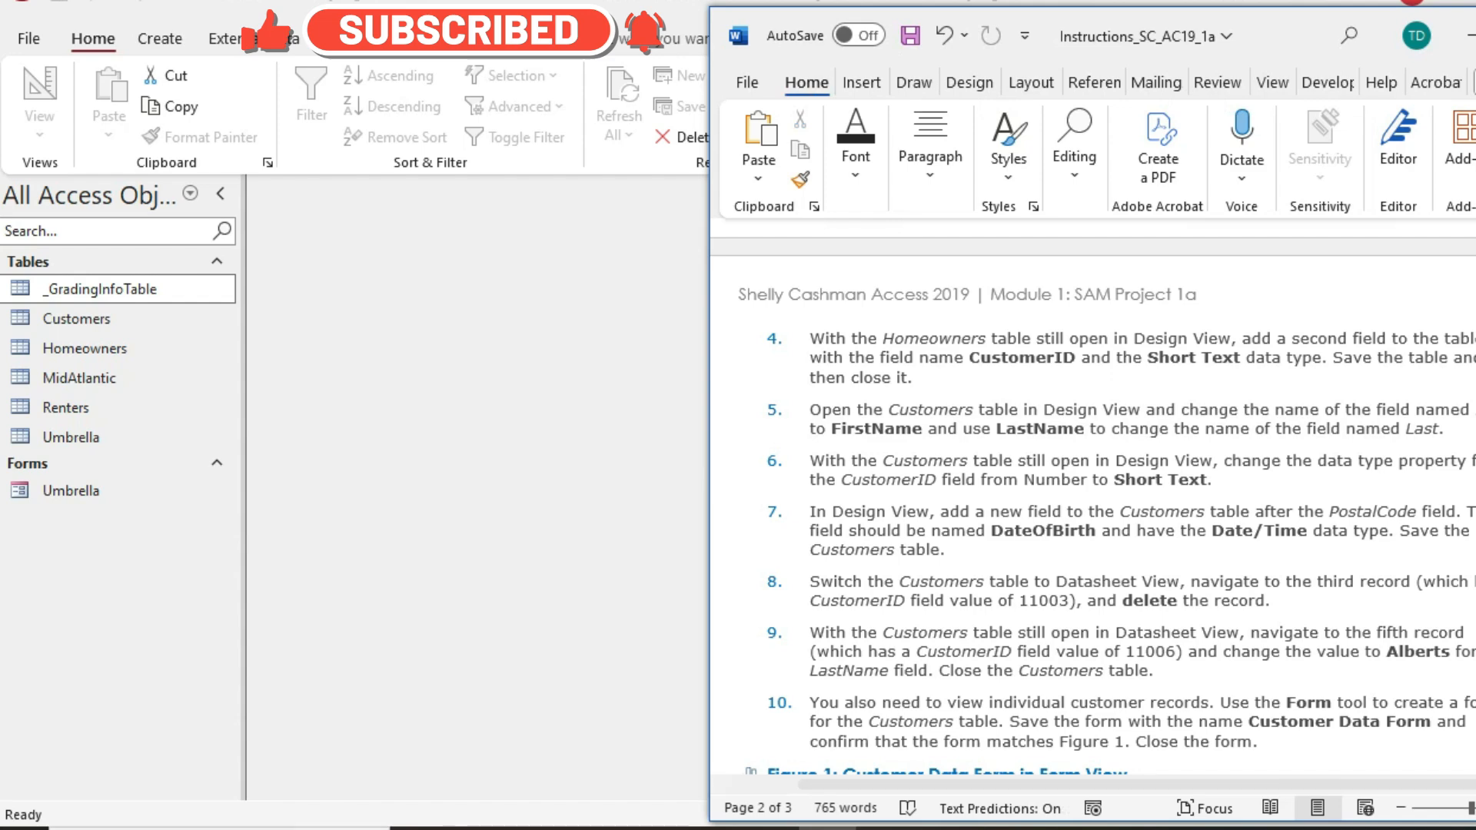
{"action": "left_click", "coordinate": [77, 319]}
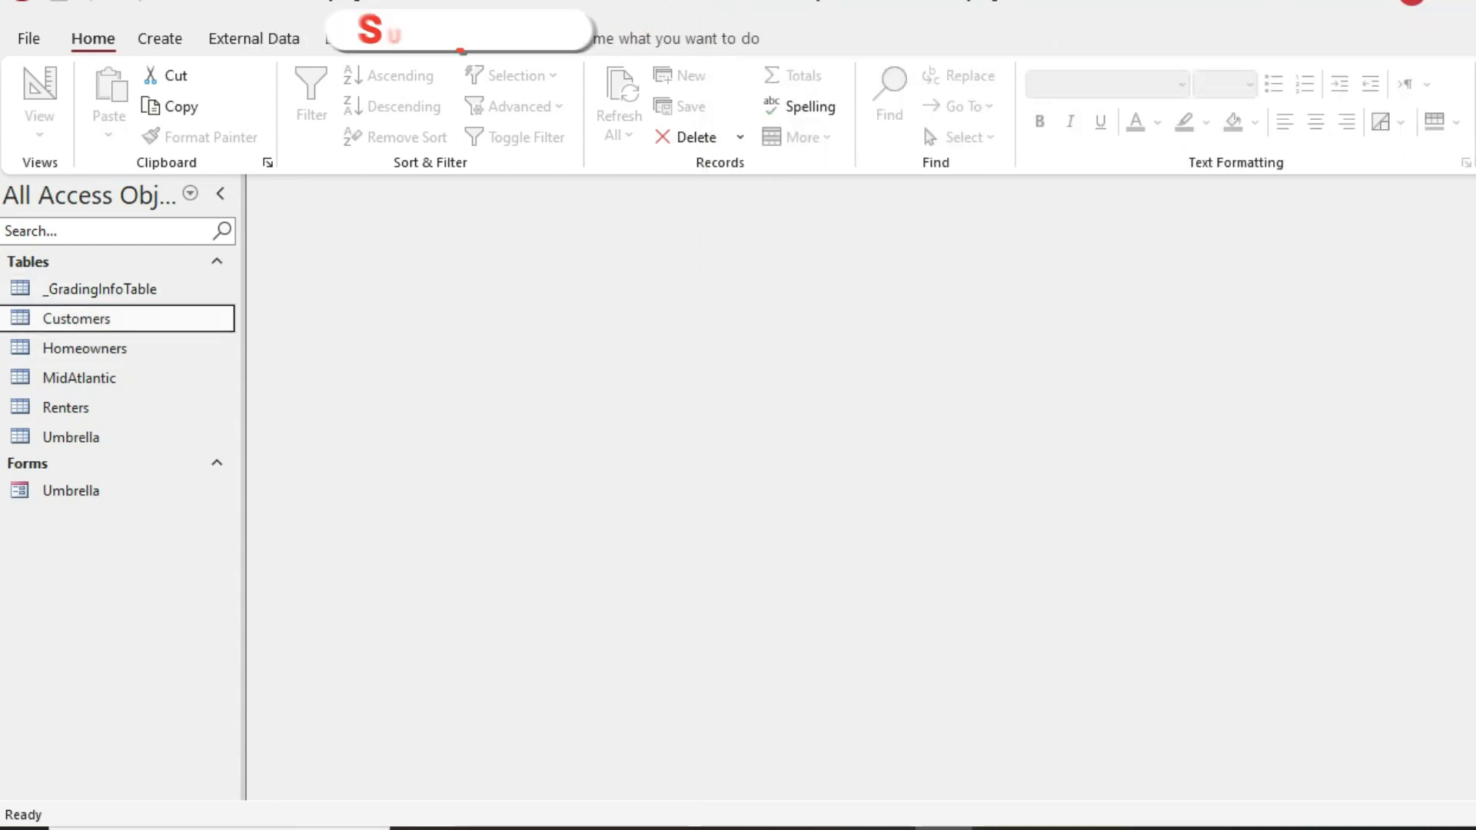
{"action": "right_click", "coordinate": [84, 307]}
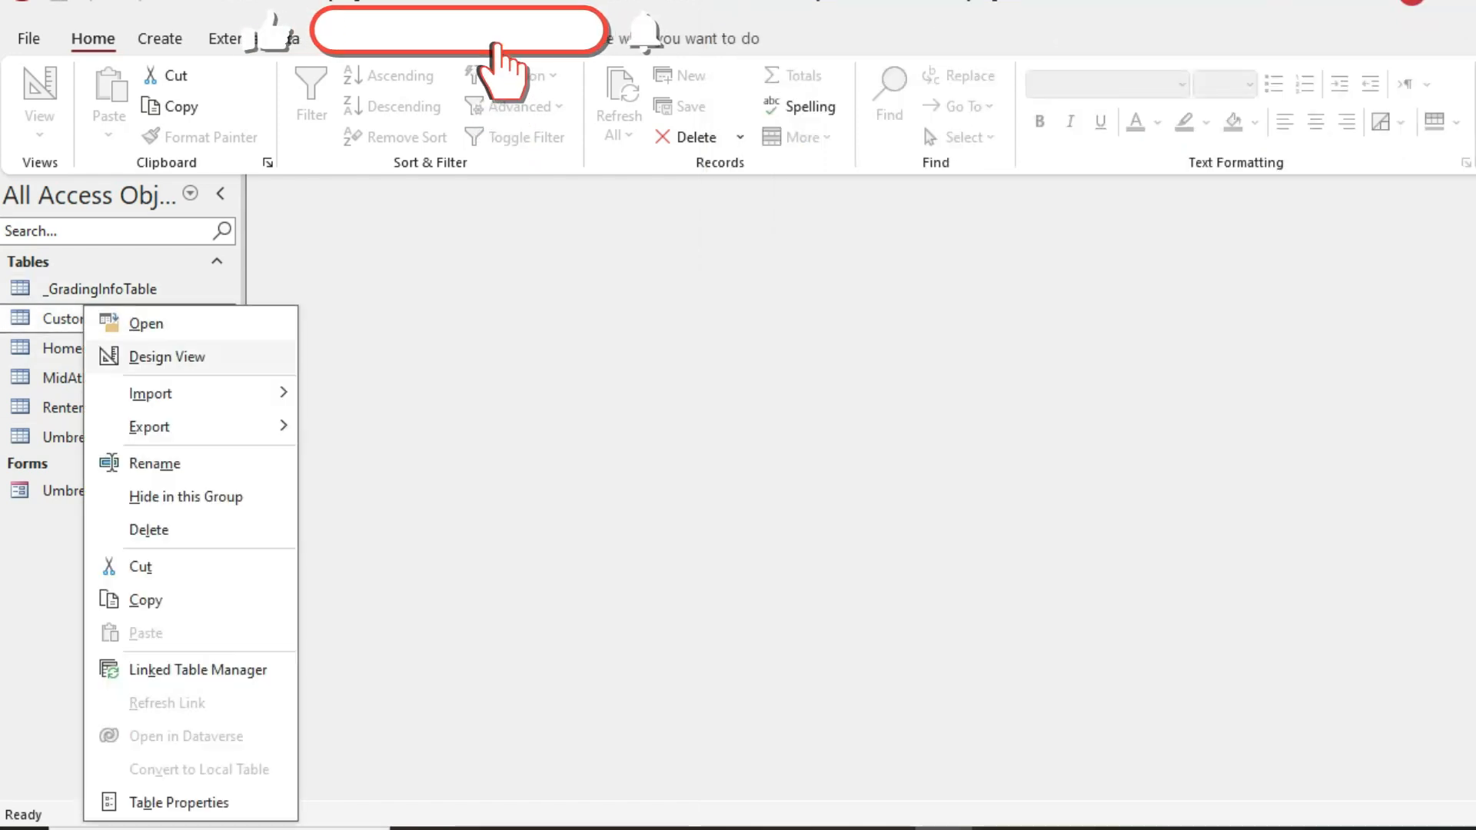
{"action": "left_click", "coordinate": [167, 356]}
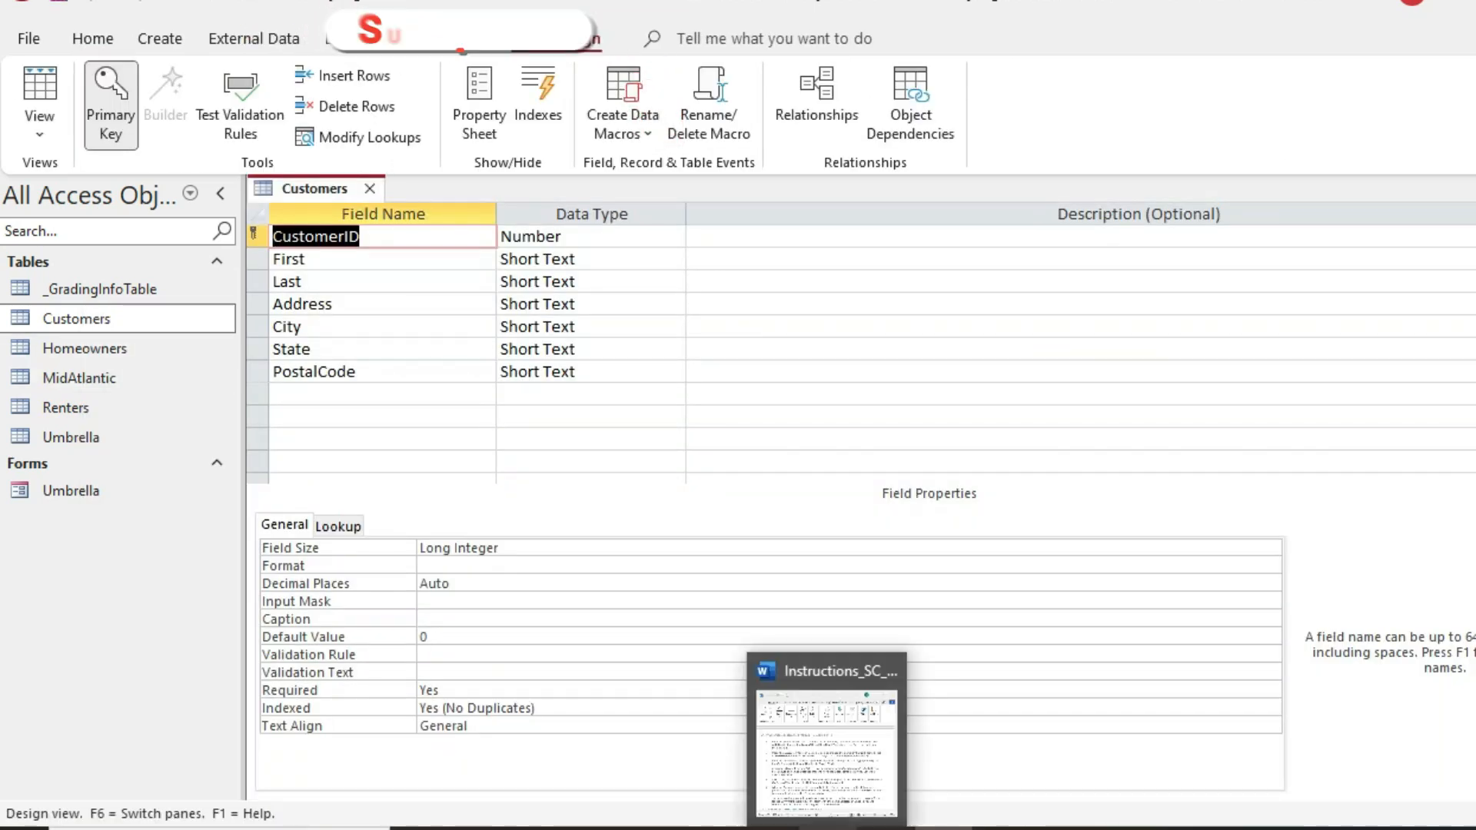
Copy FirstName from the Word instructions and use it to rename the First field of the Customers table in Access.
{"action": "left_click", "coordinate": [829, 828]}
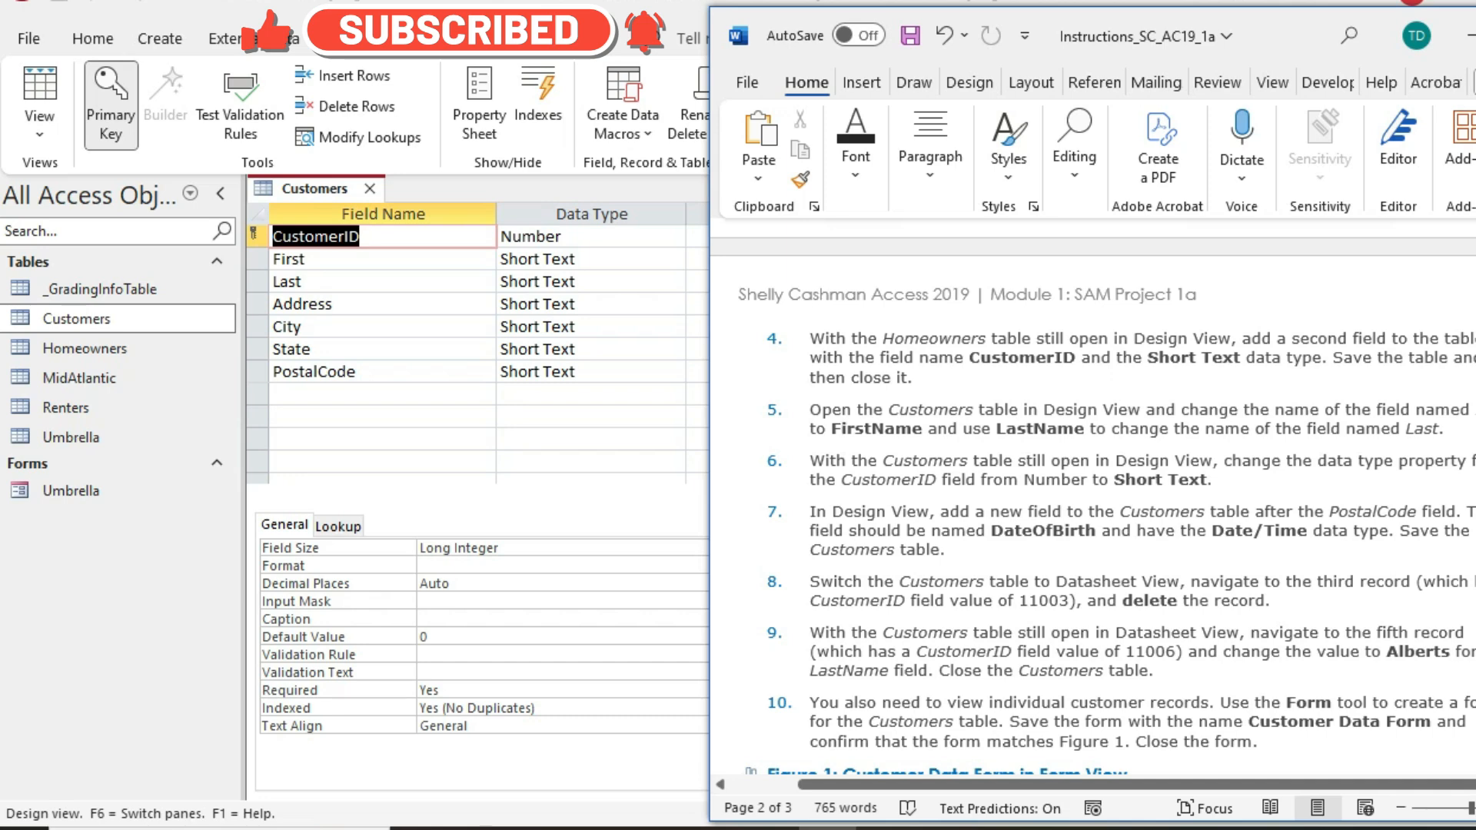
{"action": "left_click_drag", "start_coordinate": [832, 428], "coordinate": [922, 428]}
{"action": "key", "text": "ctrl+c"}
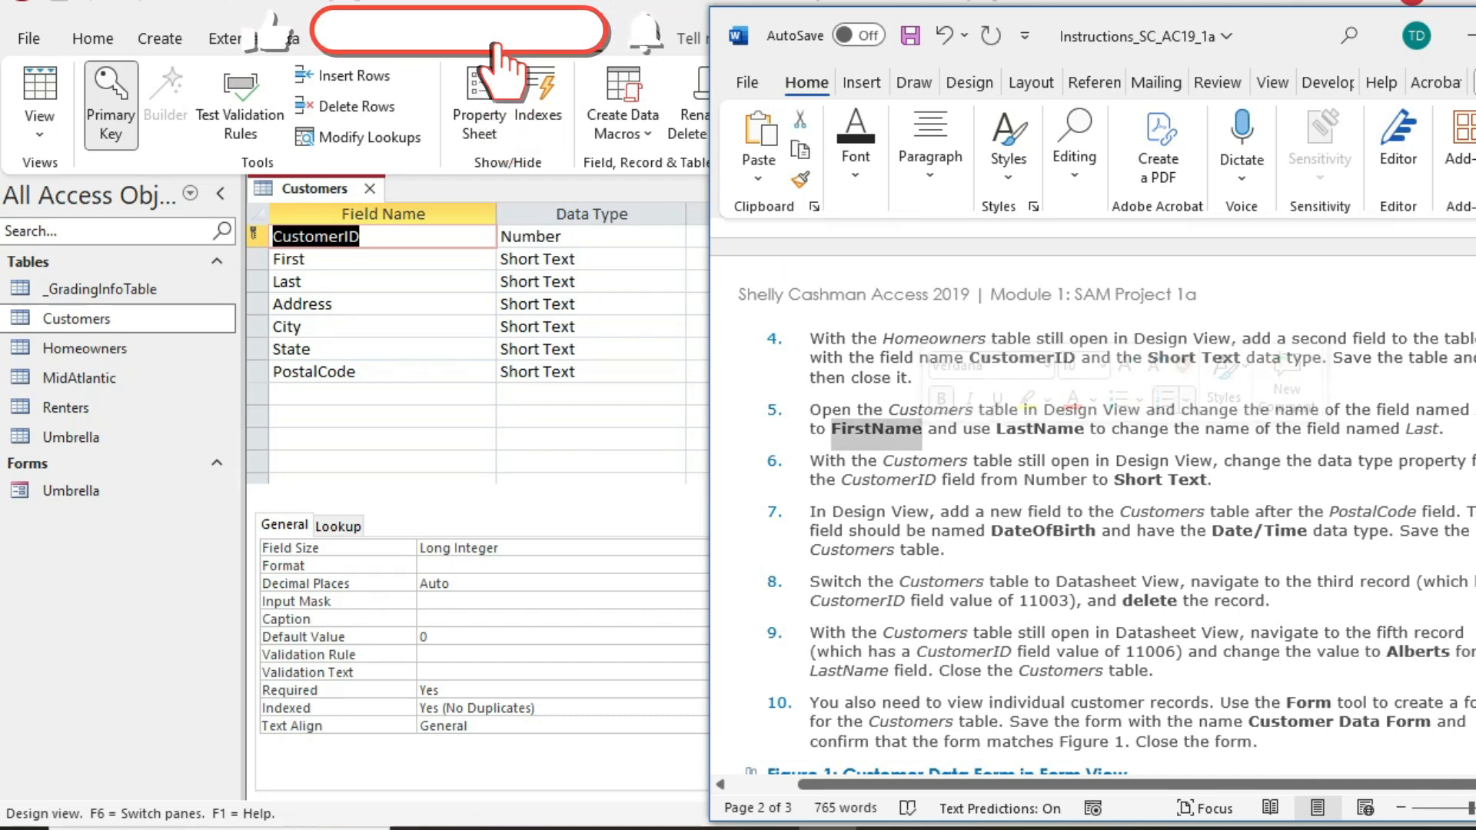
{"action": "left_click", "coordinate": [292, 259]}
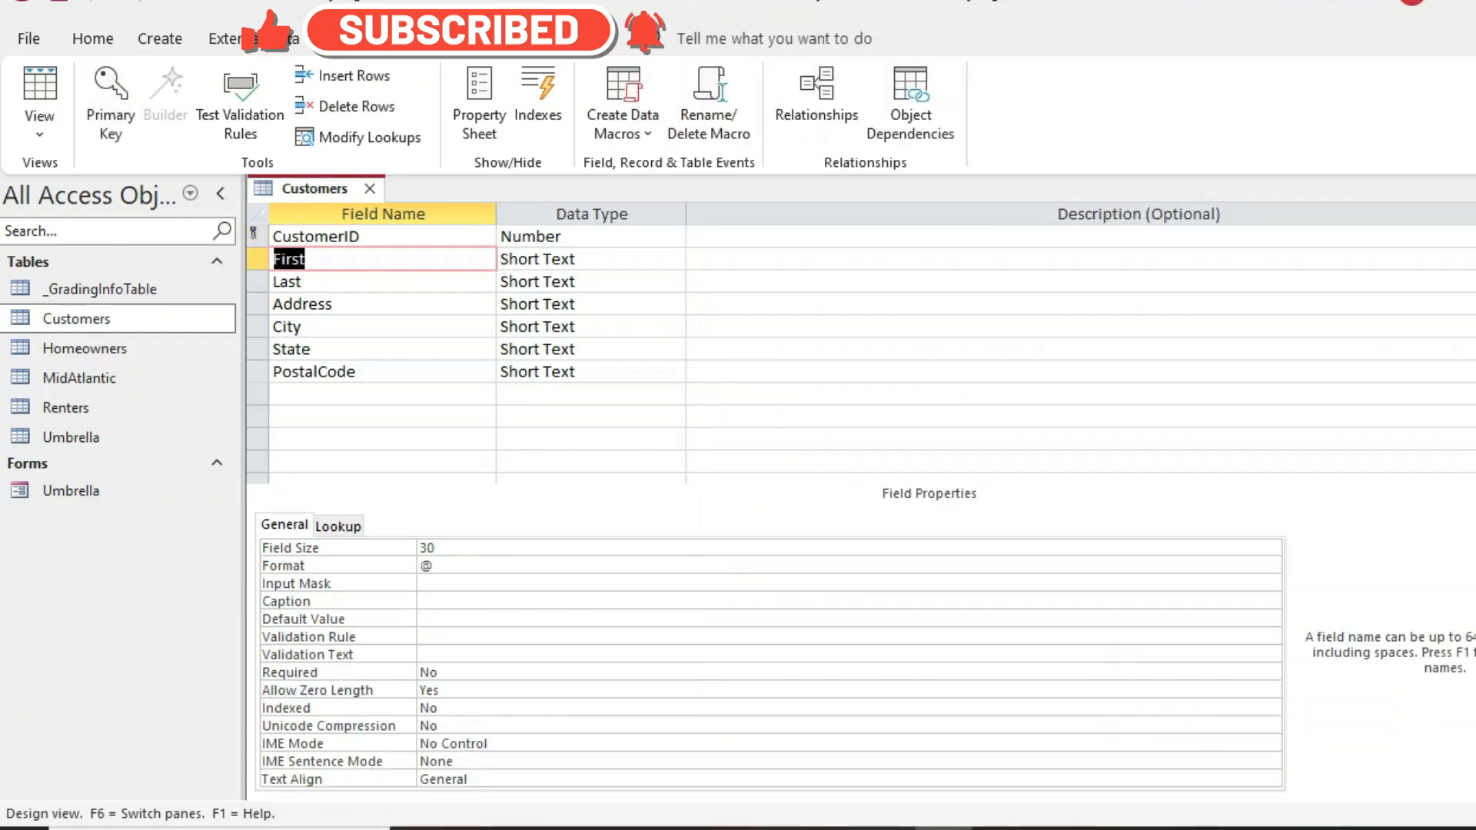
{"action": "key", "text": "ctrl+v"}
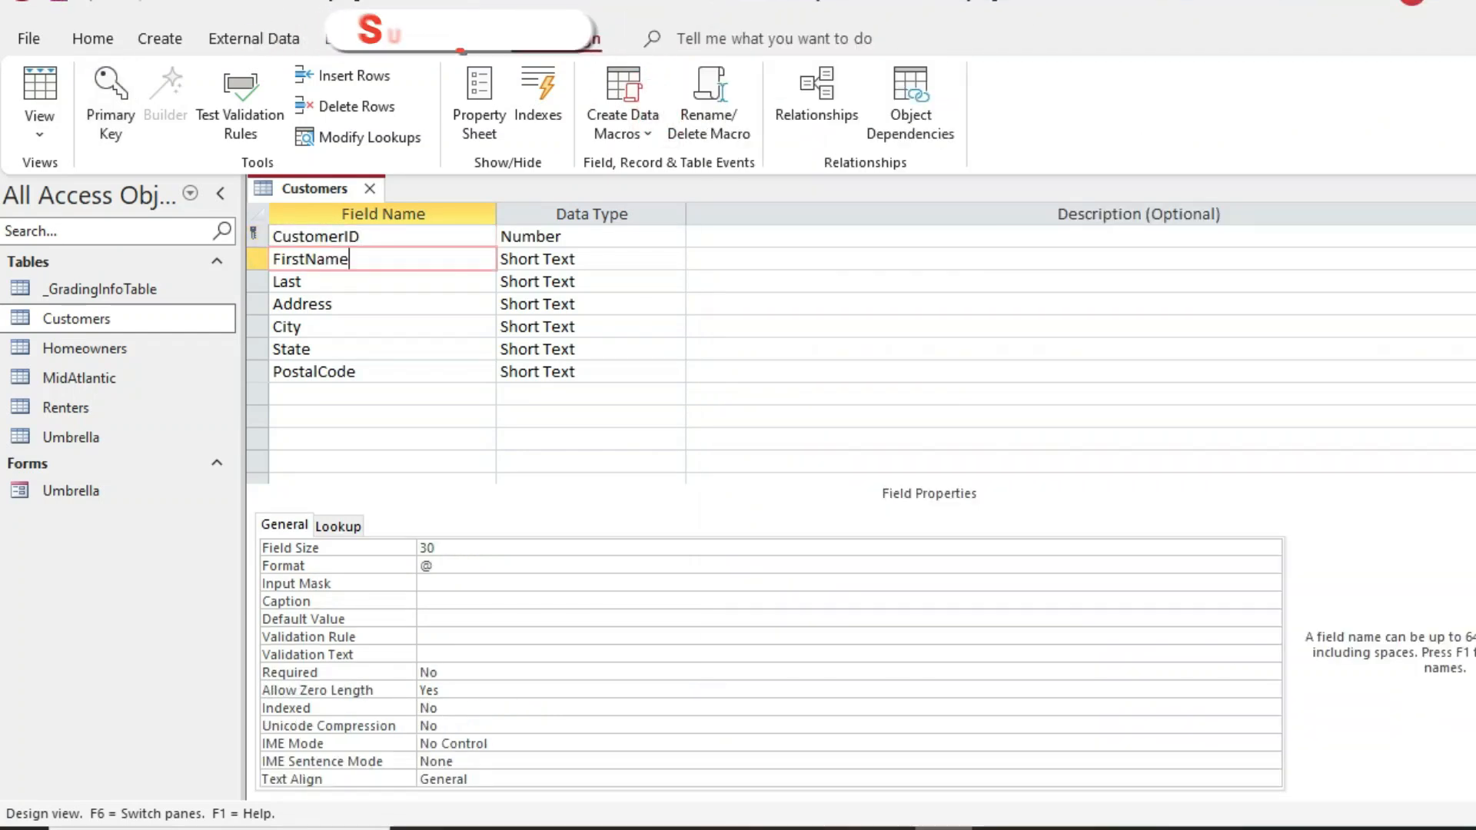
Copy LastName from the Word instructions and use it to rename the Last field of the Customers table in Access.
{"action": "key", "text": "alt+Tab"}
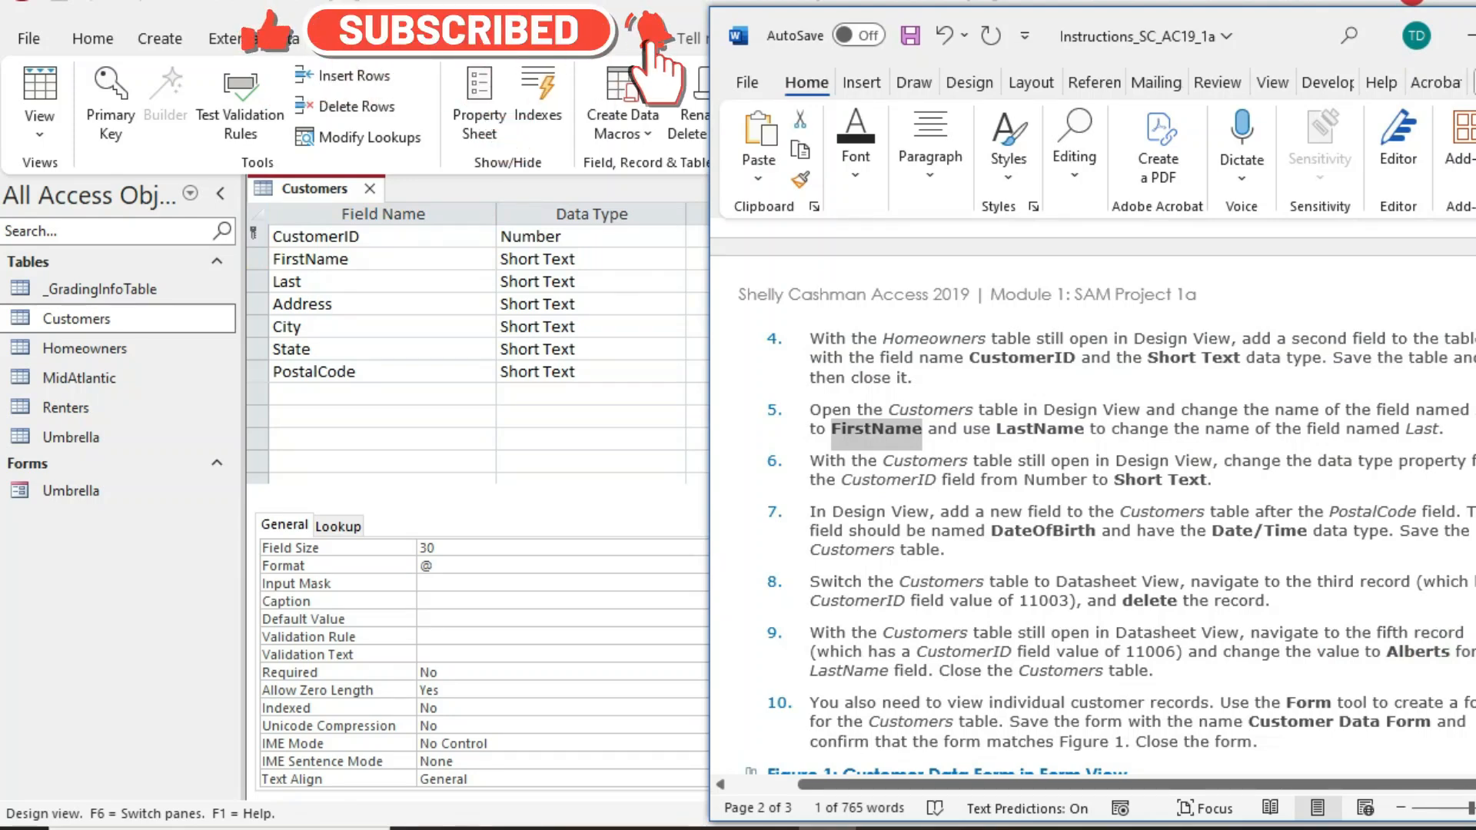
{"action": "left_click_drag", "start_coordinate": [996, 428], "coordinate": [1084, 429]}
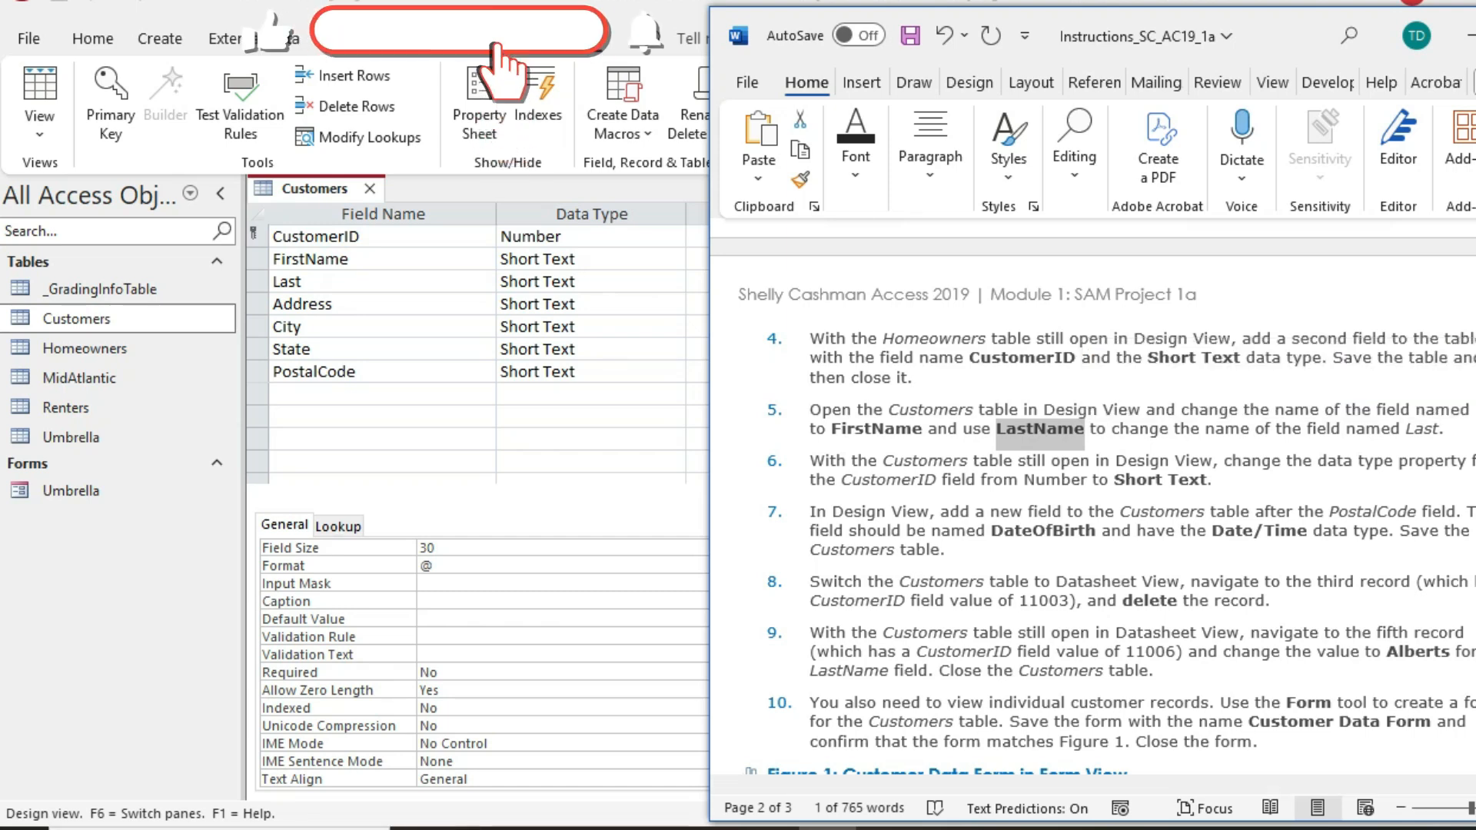
{"action": "double_click", "coordinate": [286, 282]}
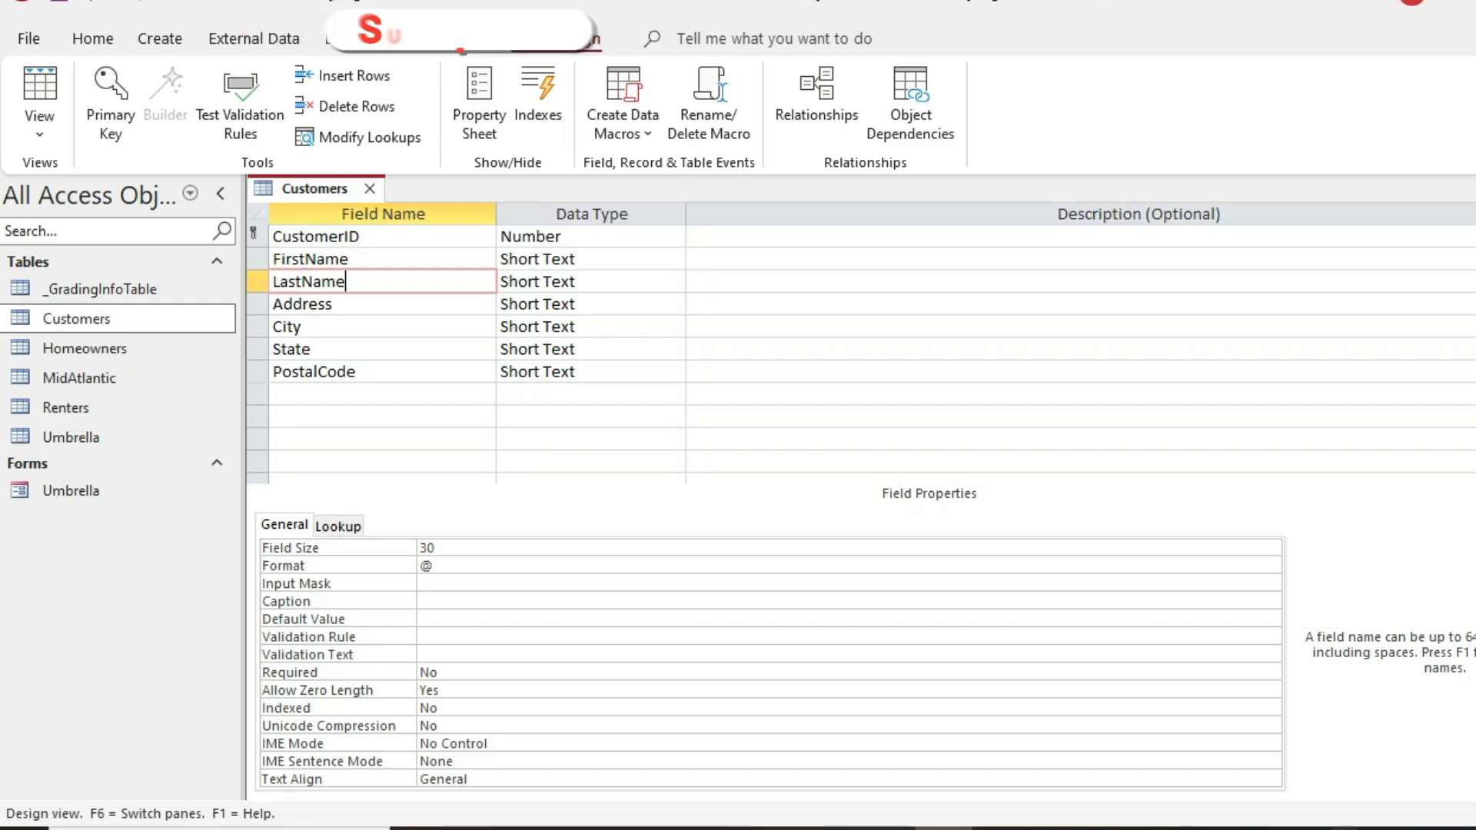
{"action": "key", "text": "alt+Tab"}
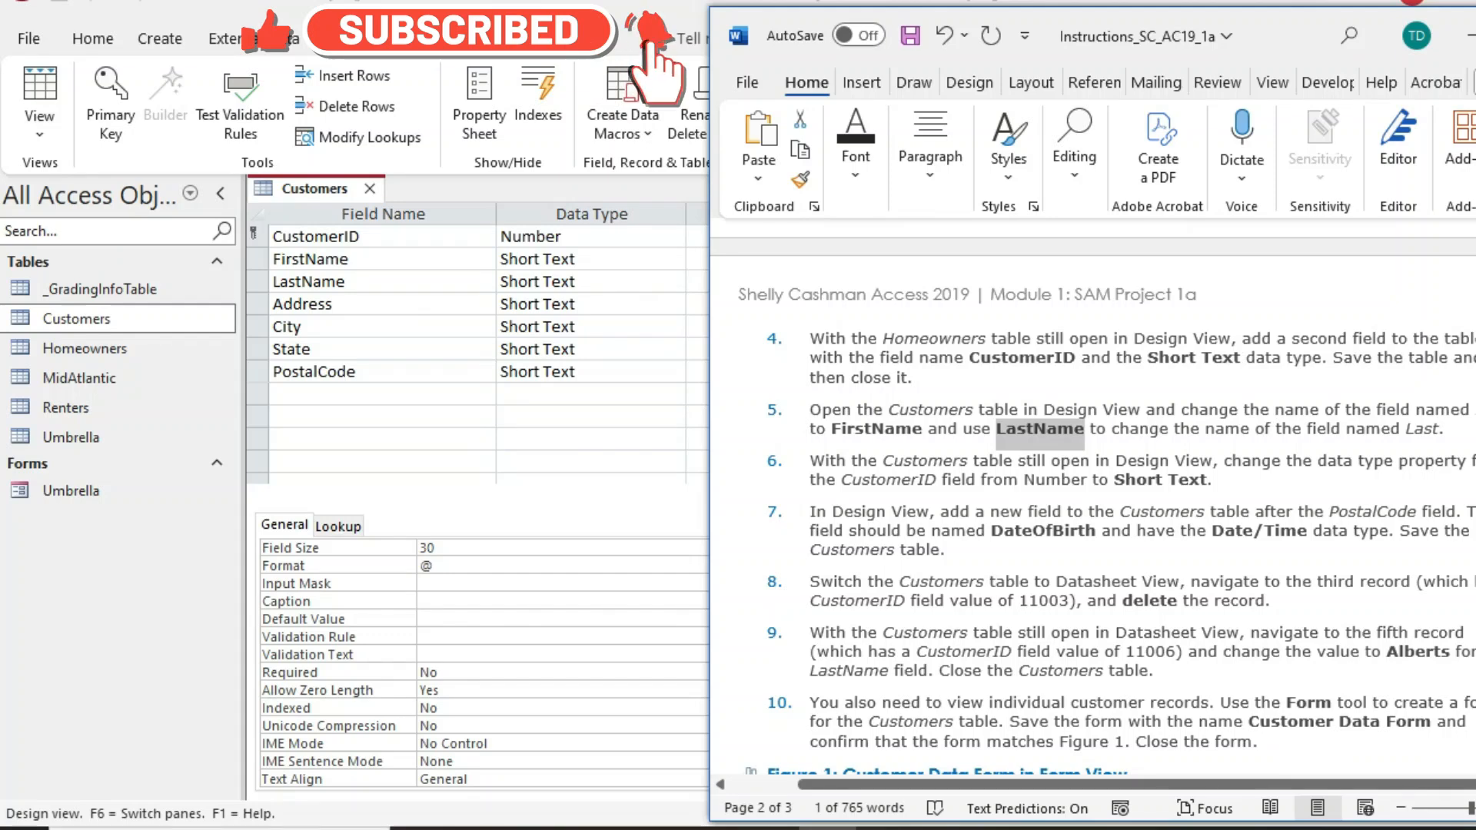
{"action": "left_click", "coordinate": [1317, 828]}
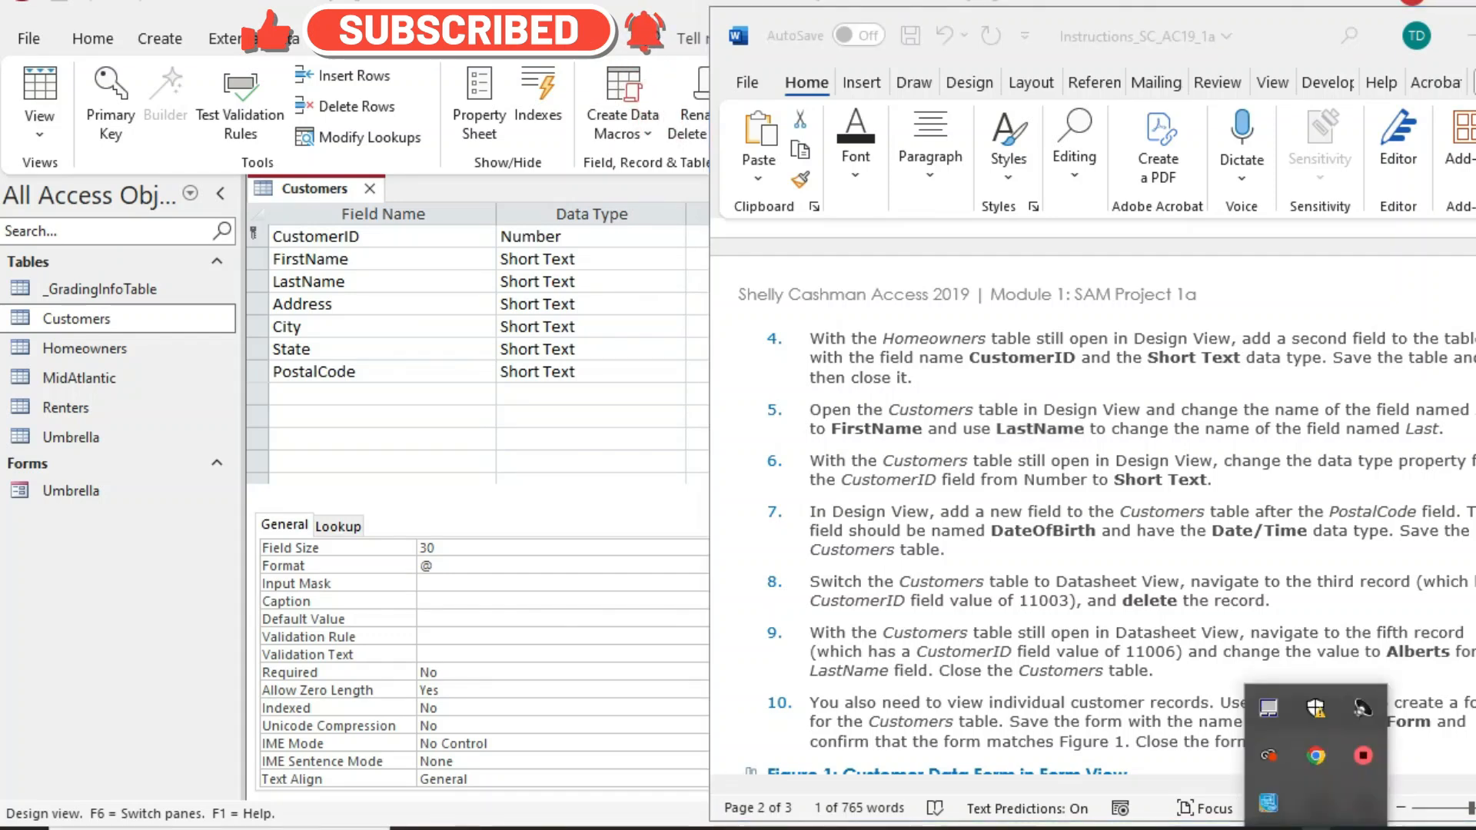
{"action": "left_click", "coordinate": [1367, 758]}
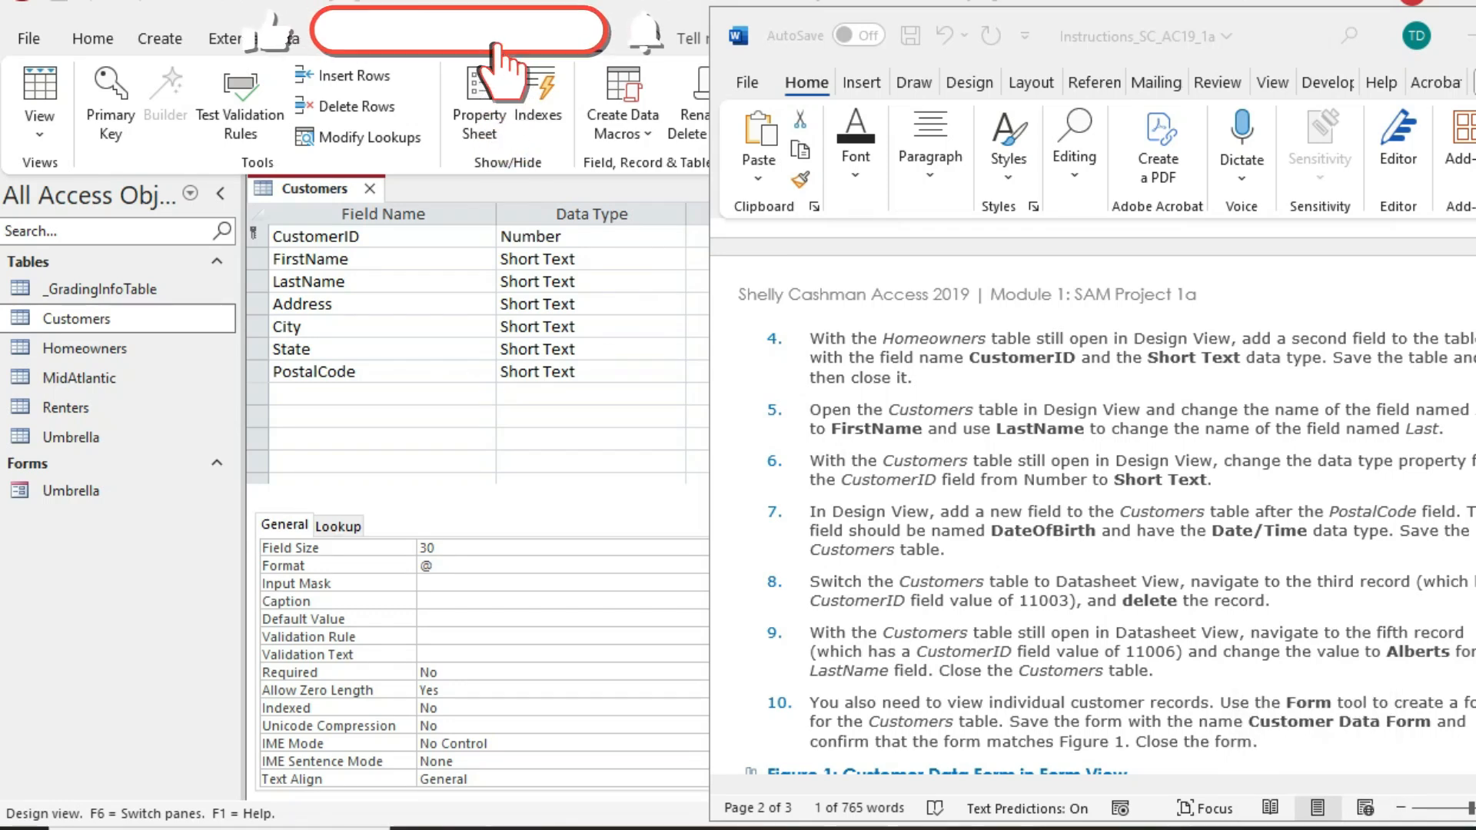
Highlight instruction 6 in Word and set the CustomerID field's data type to Short Text in Access.
{"action": "key", "text": "alt+Tab"}
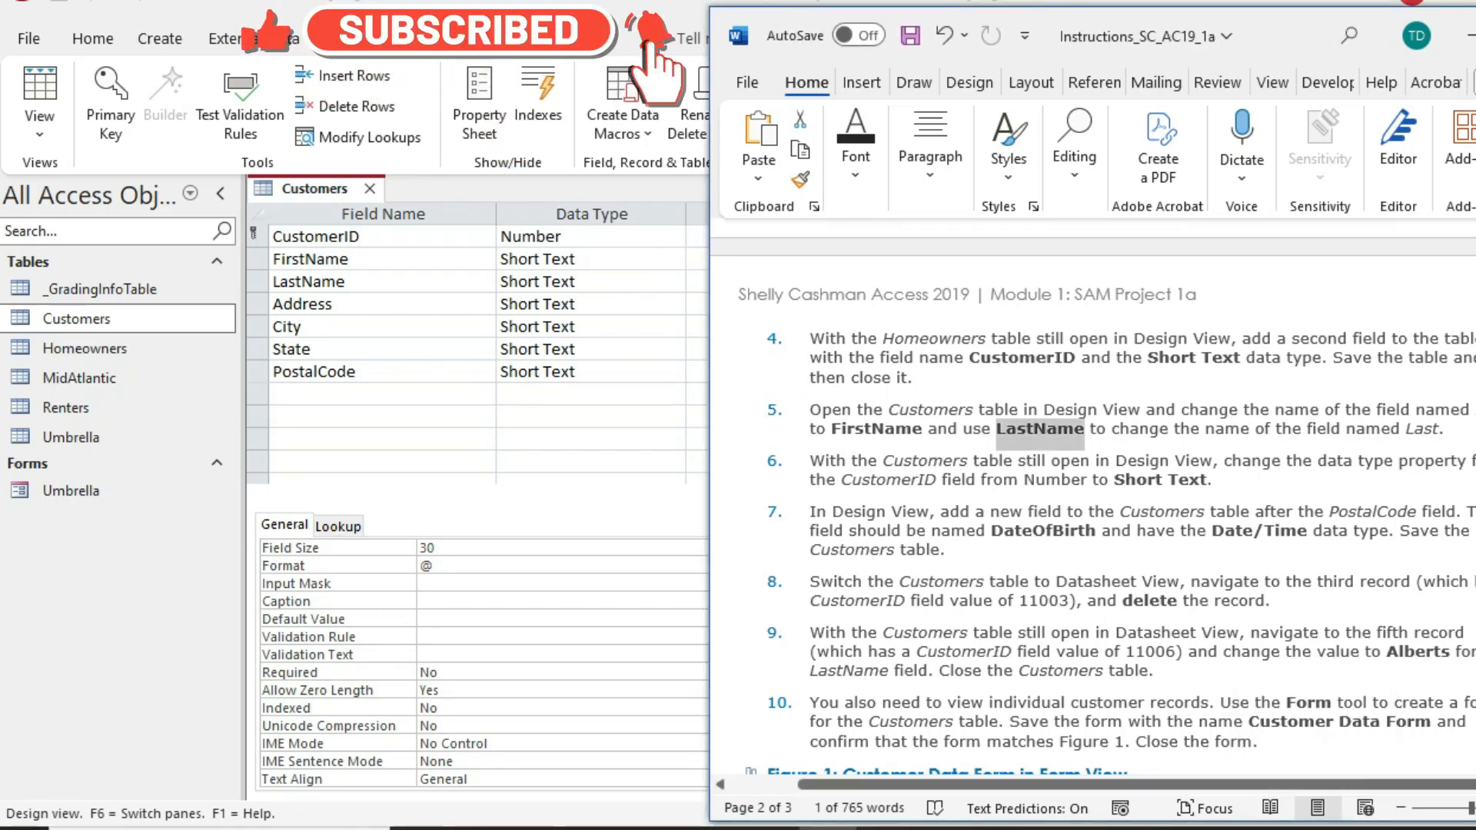
{"action": "left_click_drag", "start_coordinate": [1207, 479], "coordinate": [810, 461]}
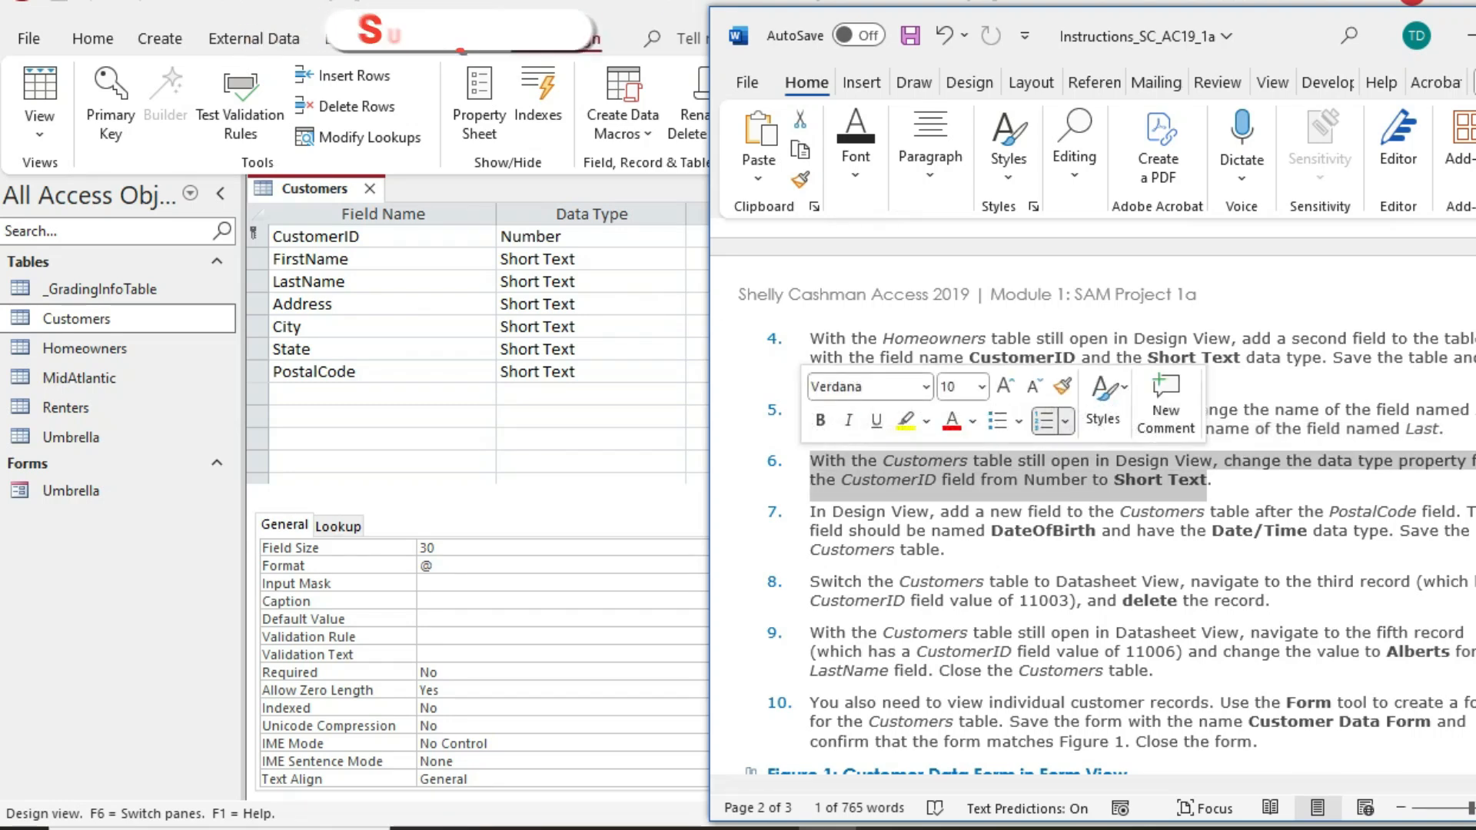
{"action": "left_click", "coordinate": [588, 237]}
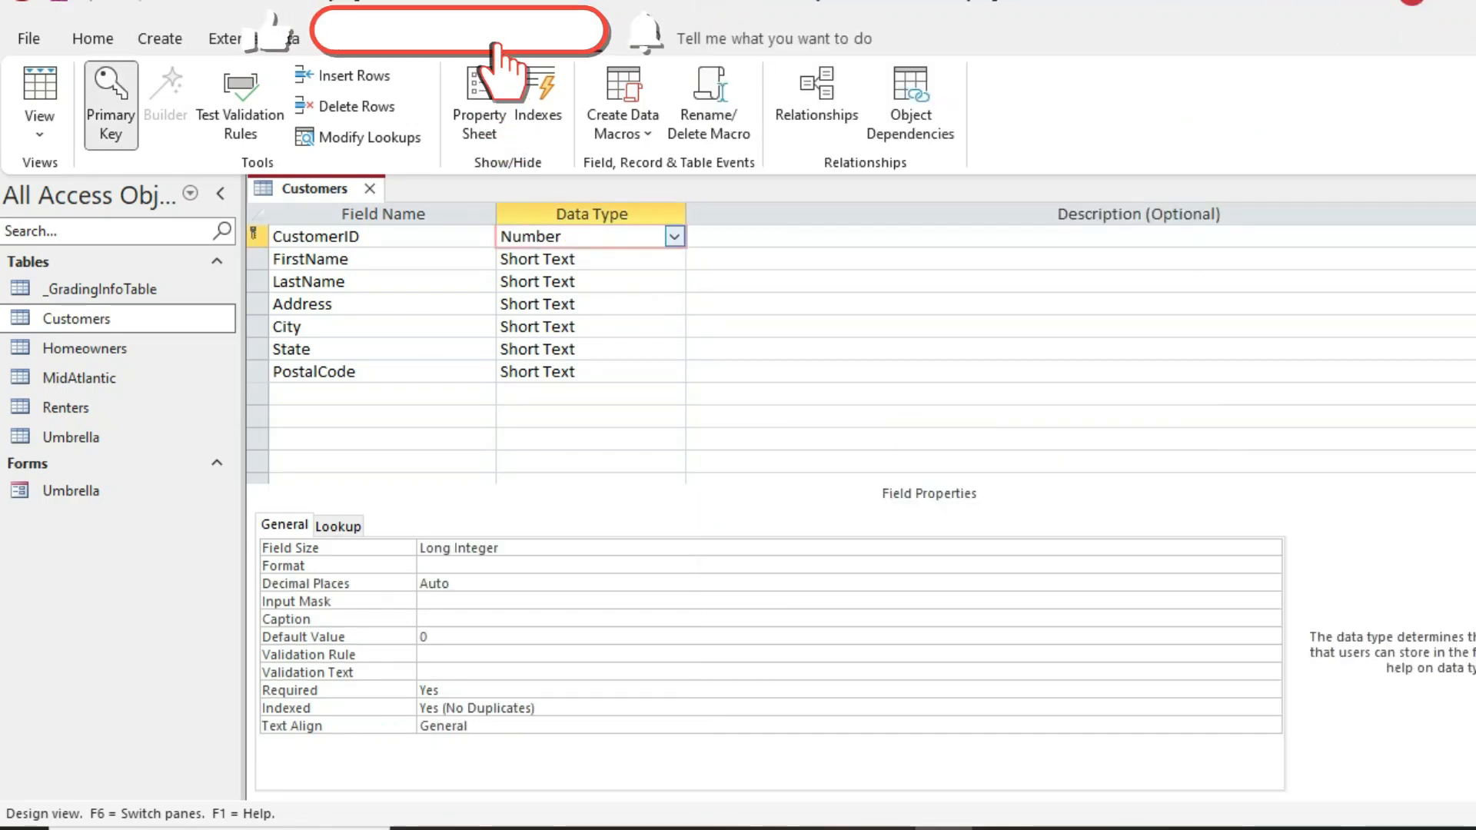
{"action": "left_click", "coordinate": [675, 237]}
{"action": "left_click", "coordinate": [542, 259]}
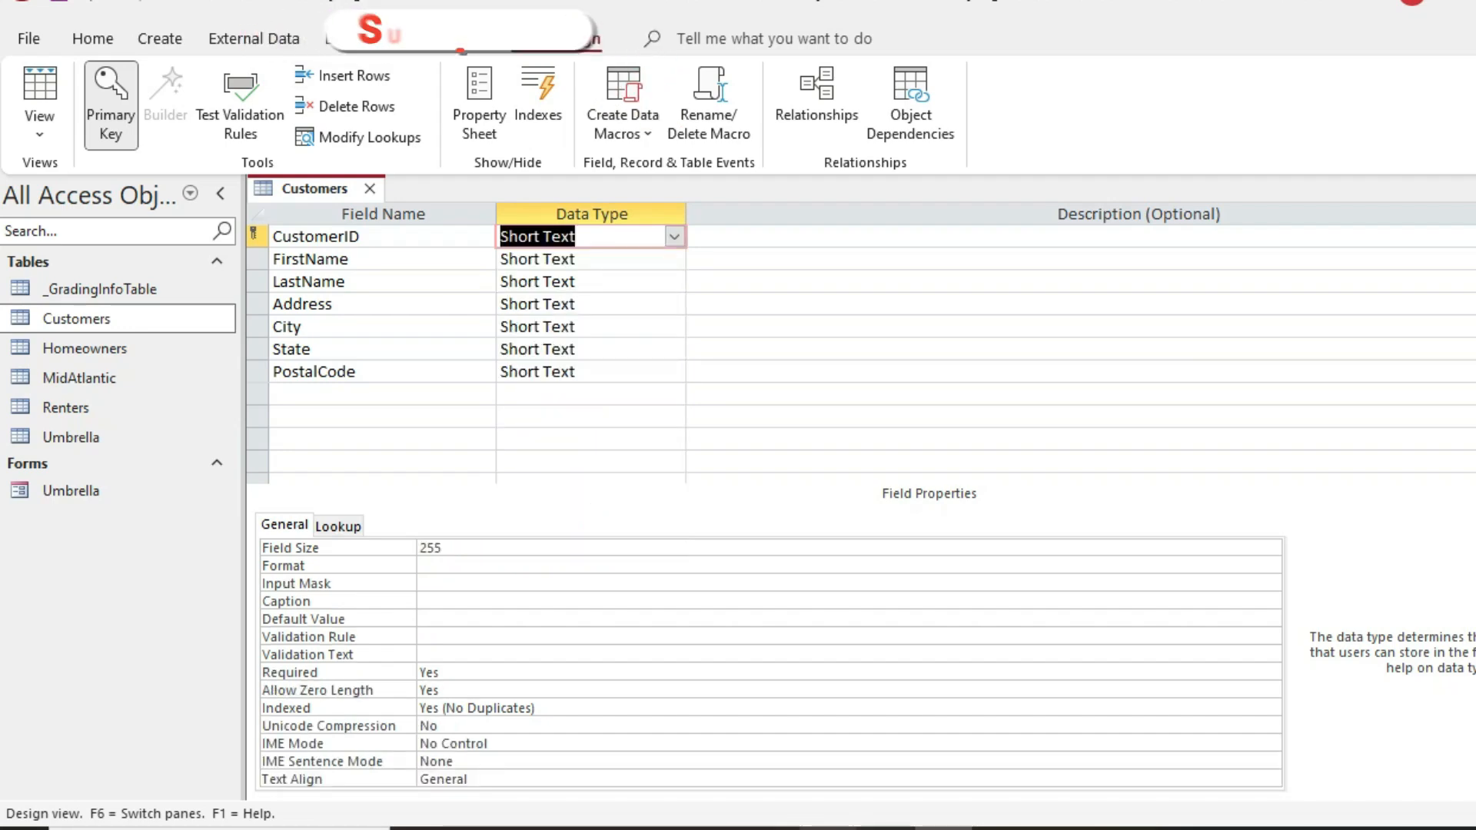
Open the Customers table again from the table list and switch it to Design View.
{"action": "left_click", "coordinate": [827, 828]}
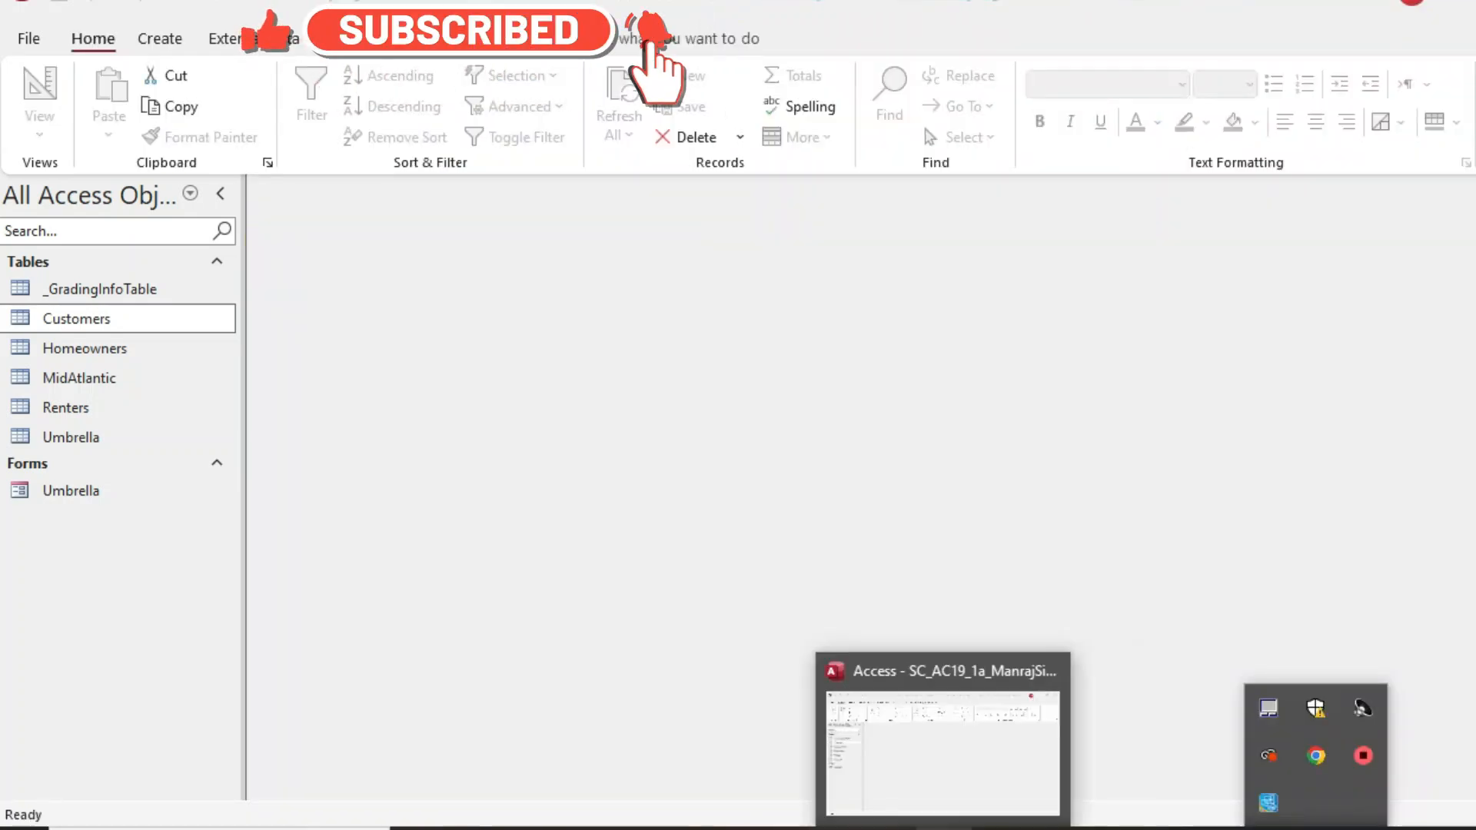
{"action": "double_click", "coordinate": [76, 318]}
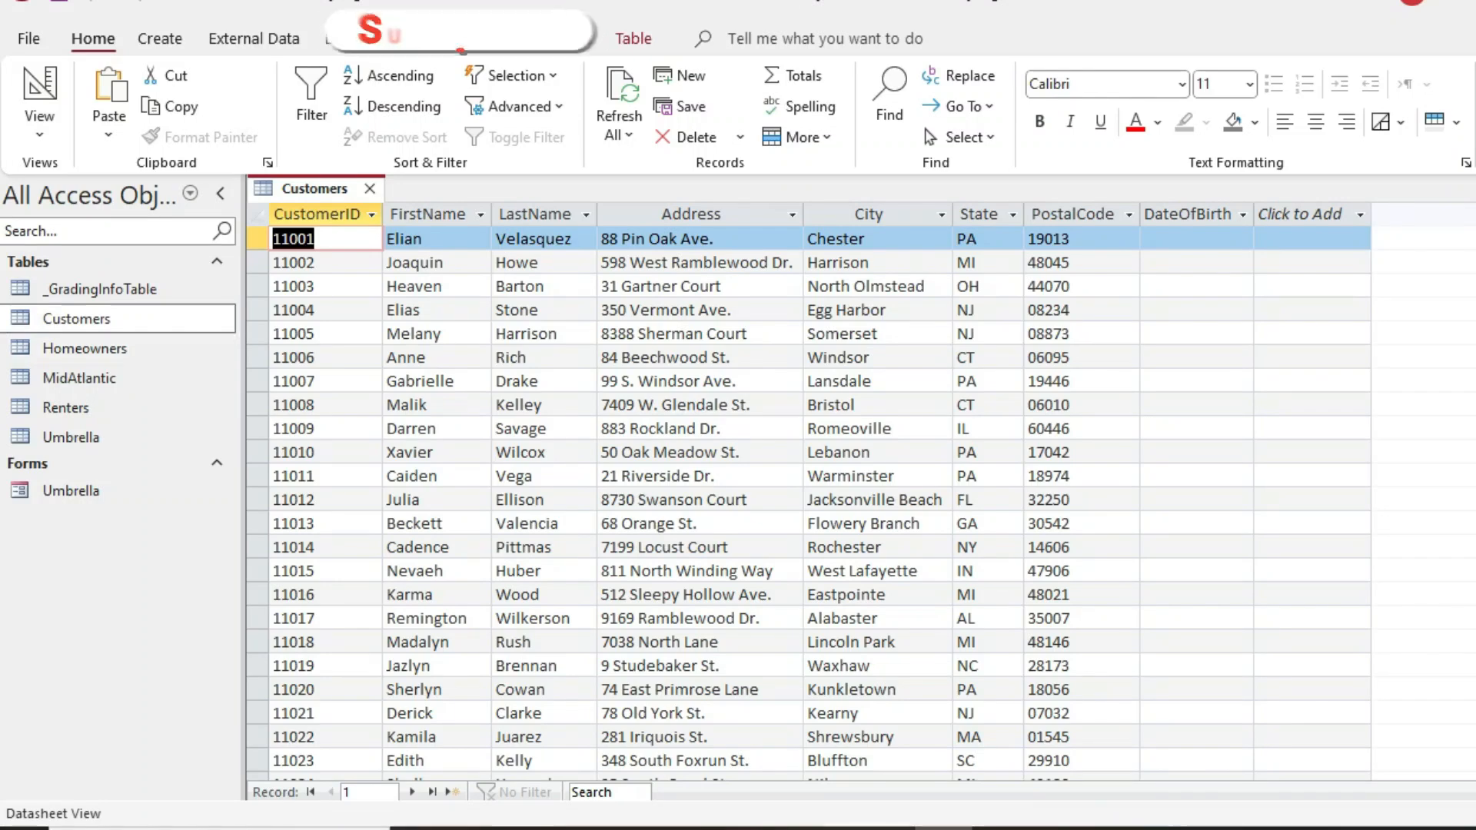
{"action": "left_click", "coordinate": [39, 132]}
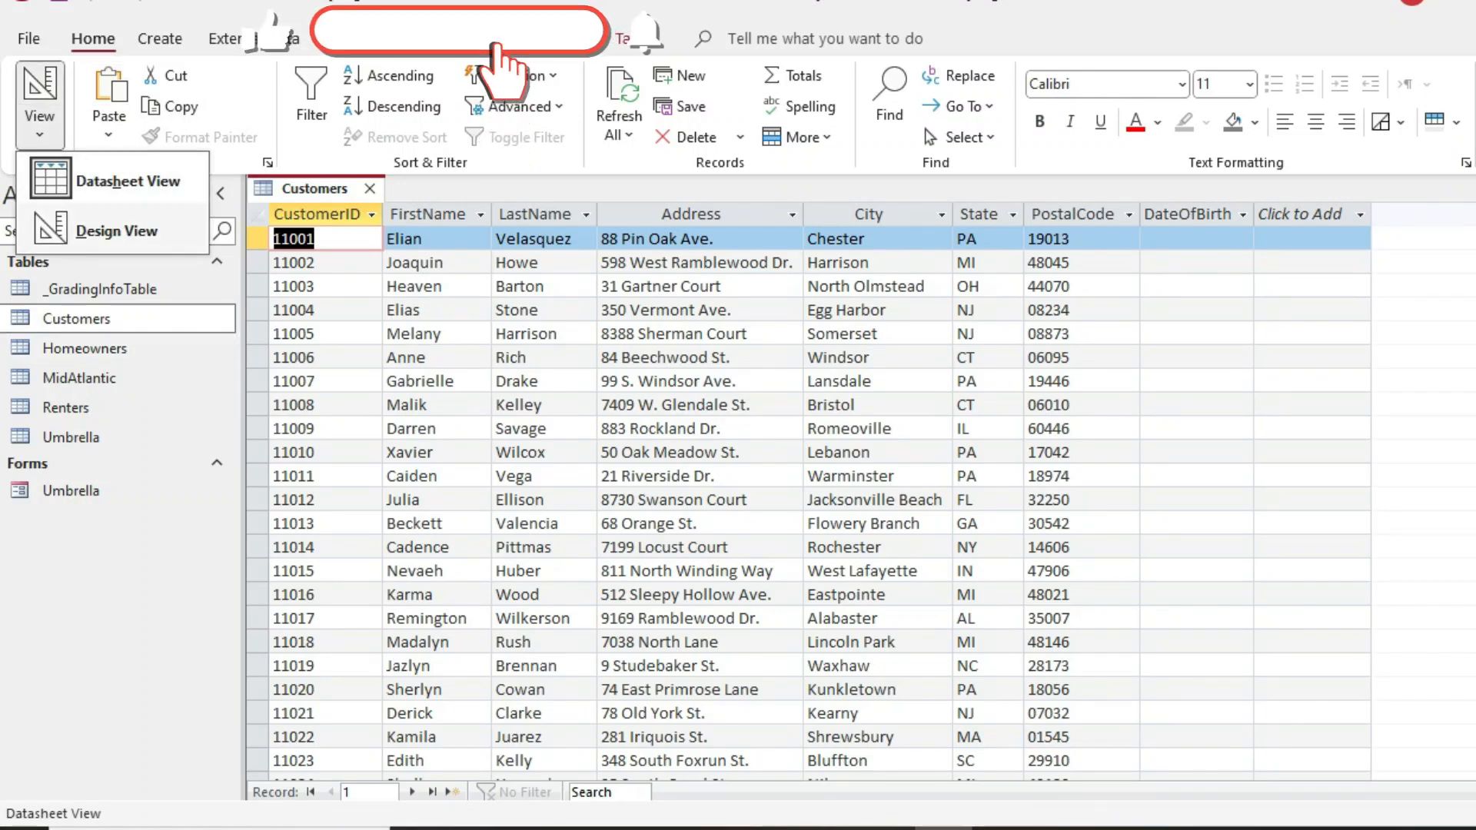
{"action": "left_click", "coordinate": [117, 230]}
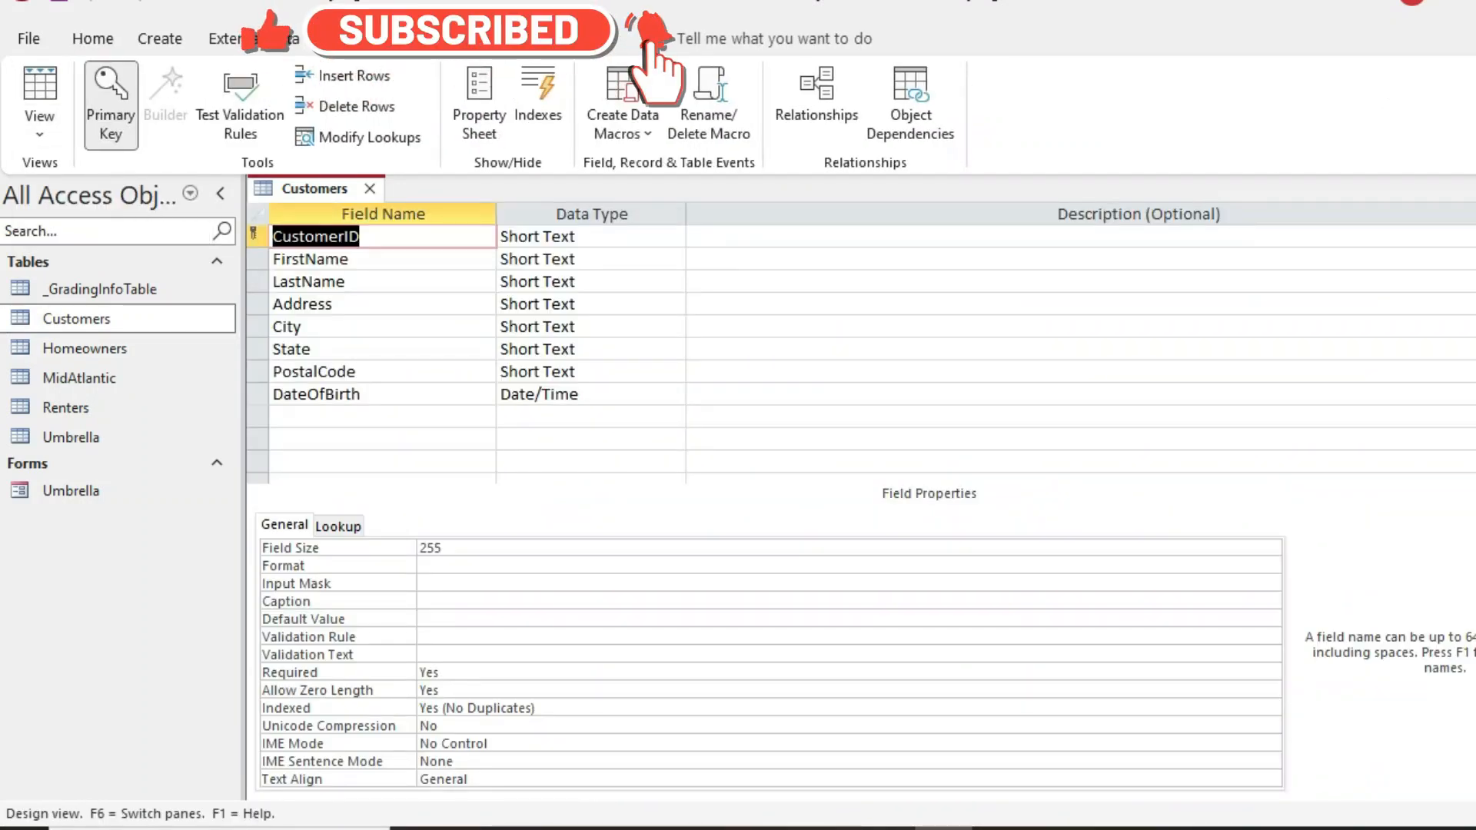
Review instructions 7 and 8 in Word, and switch the Customers table to Datasheet View in Access.
{"action": "left_click", "coordinate": [828, 829]}
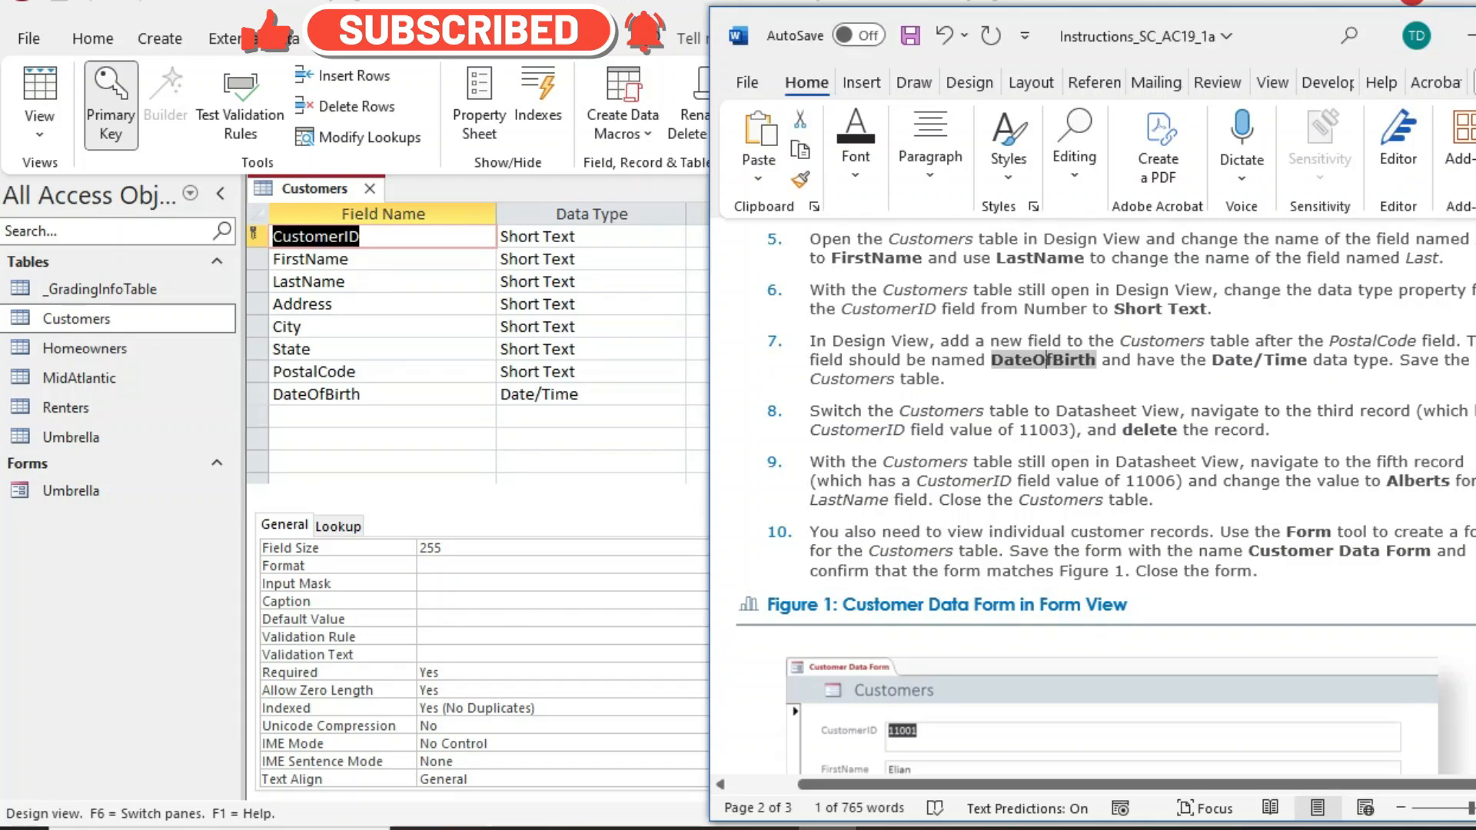
{"action": "triple_click", "coordinate": [811, 341]}
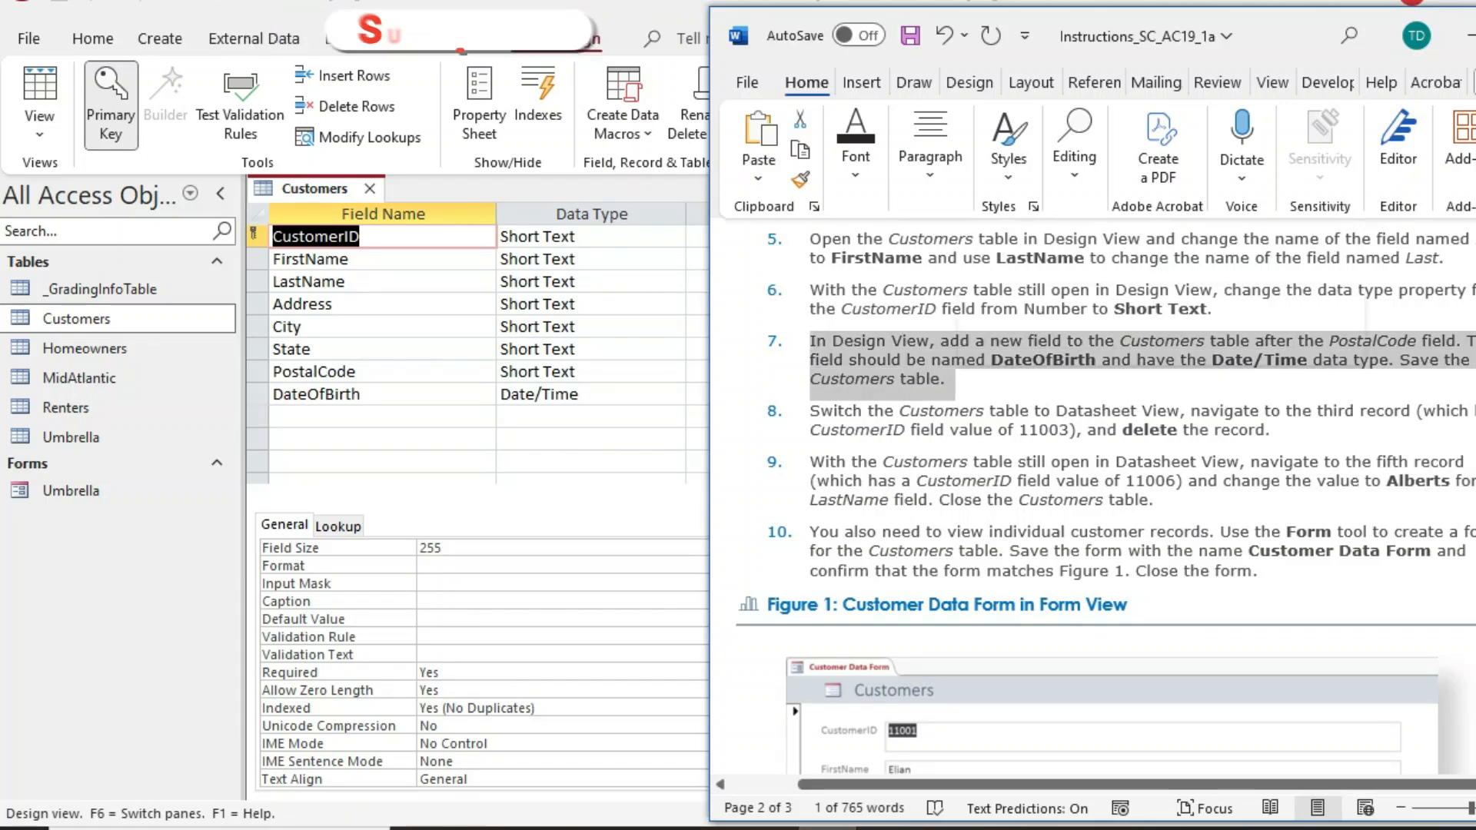
{"action": "scroll", "coordinate": [1076, 384], "scroll_direction": "down", "scroll_amount": 1}
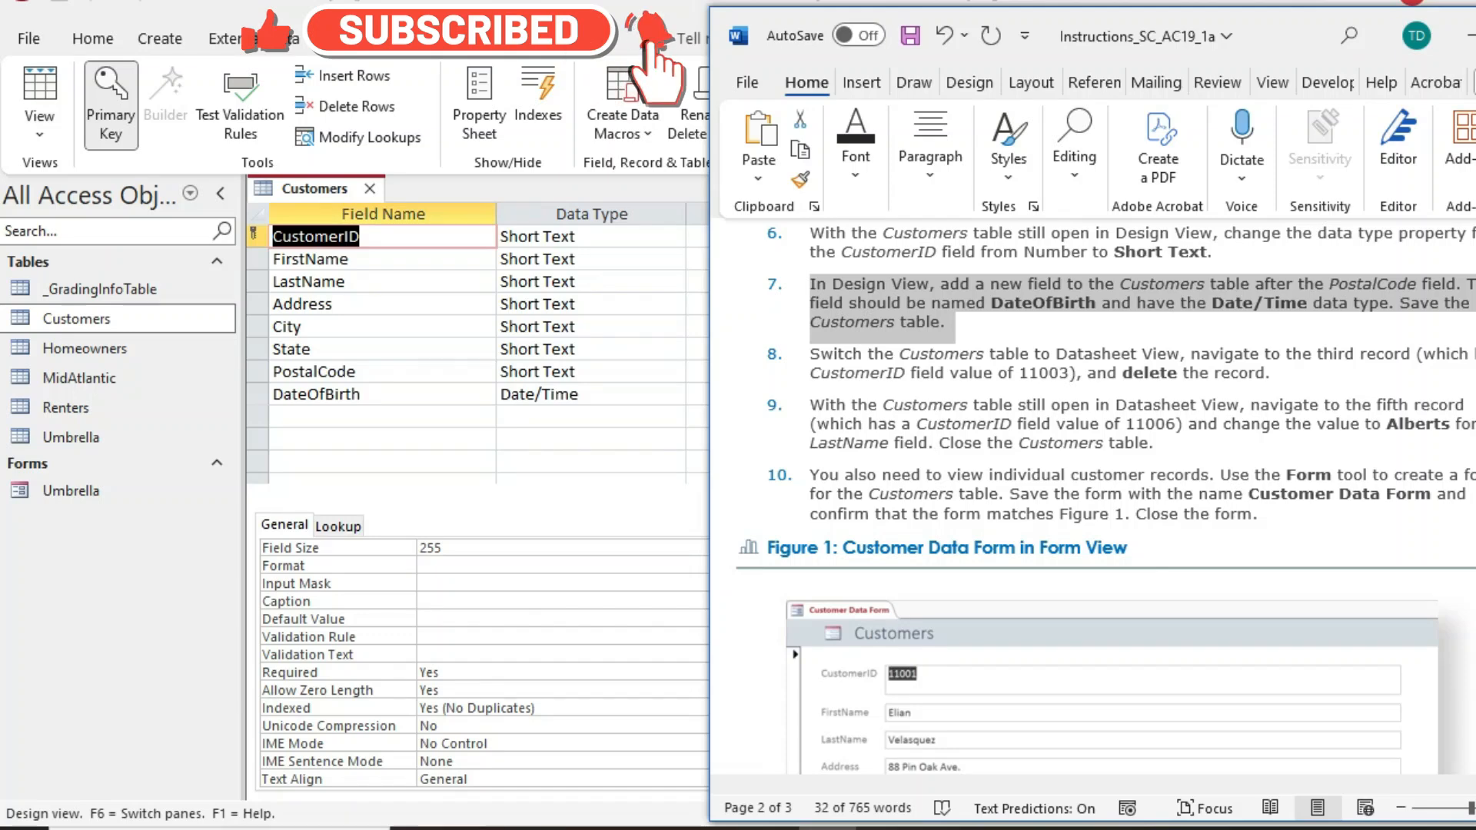
{"action": "left_click", "coordinate": [810, 355]}
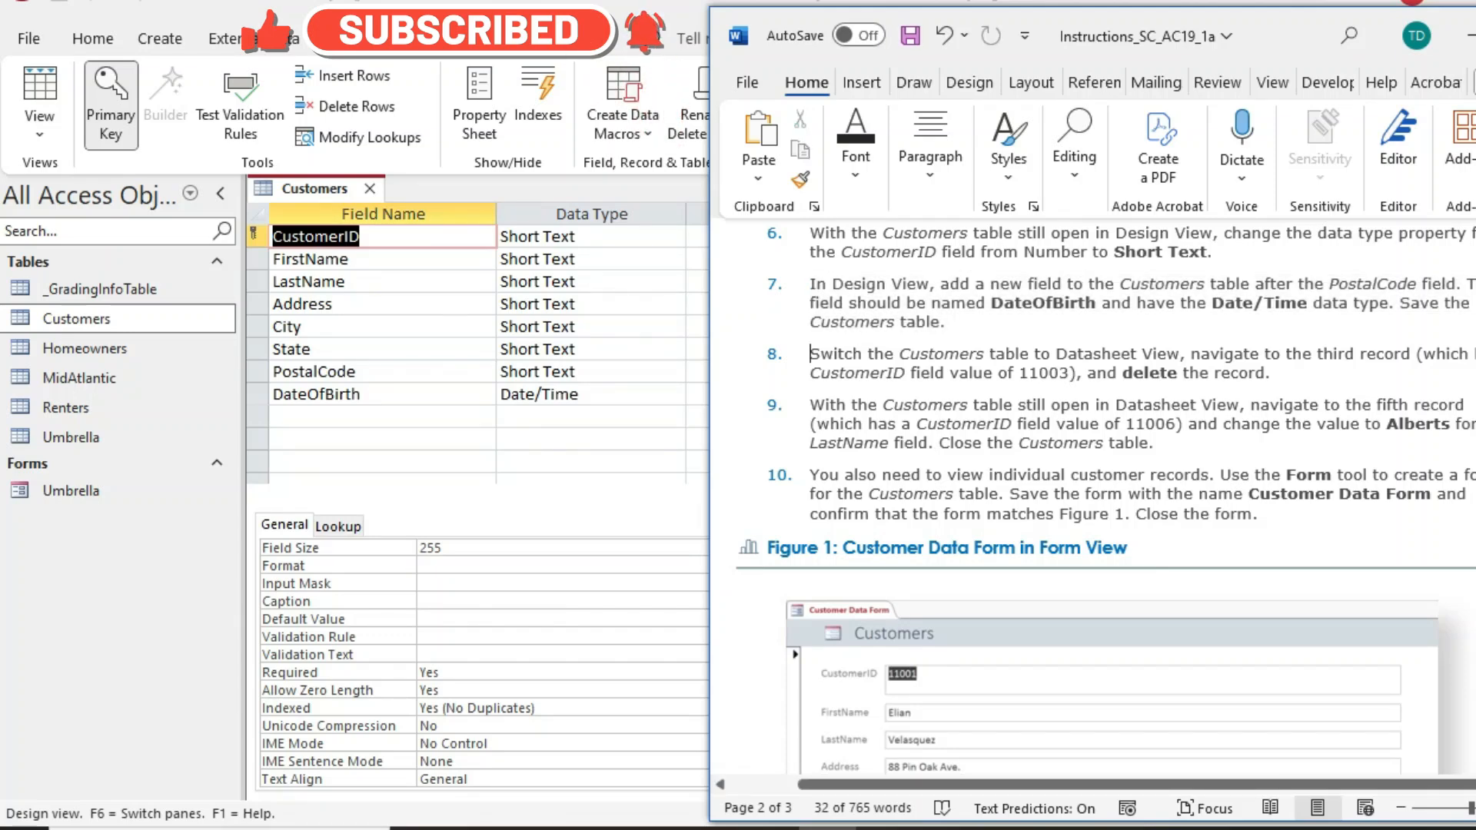
{"action": "left_click_drag", "start_coordinate": [810, 355], "coordinate": [1277, 374]}
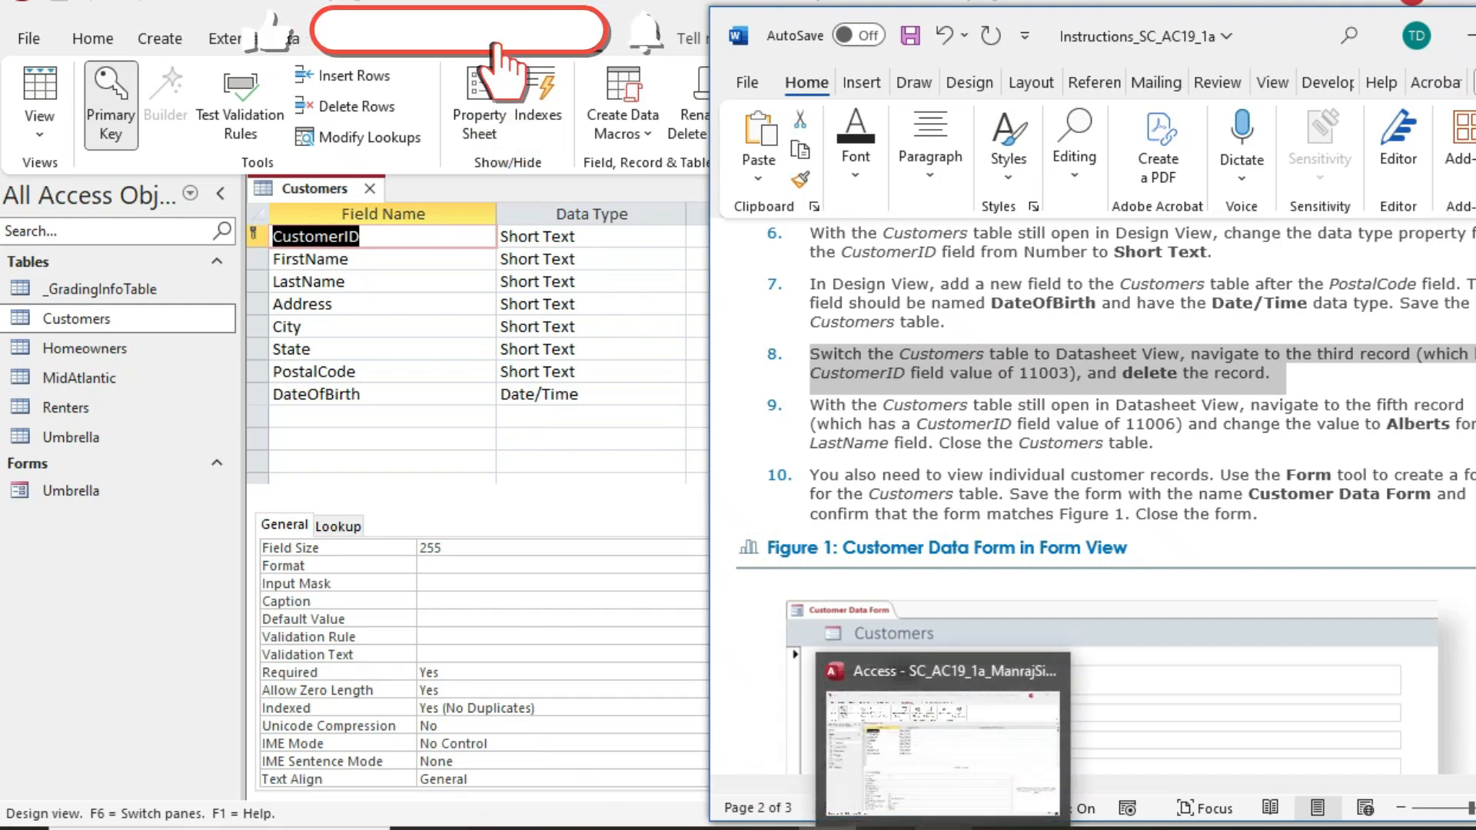
{"action": "left_click", "coordinate": [946, 829]}
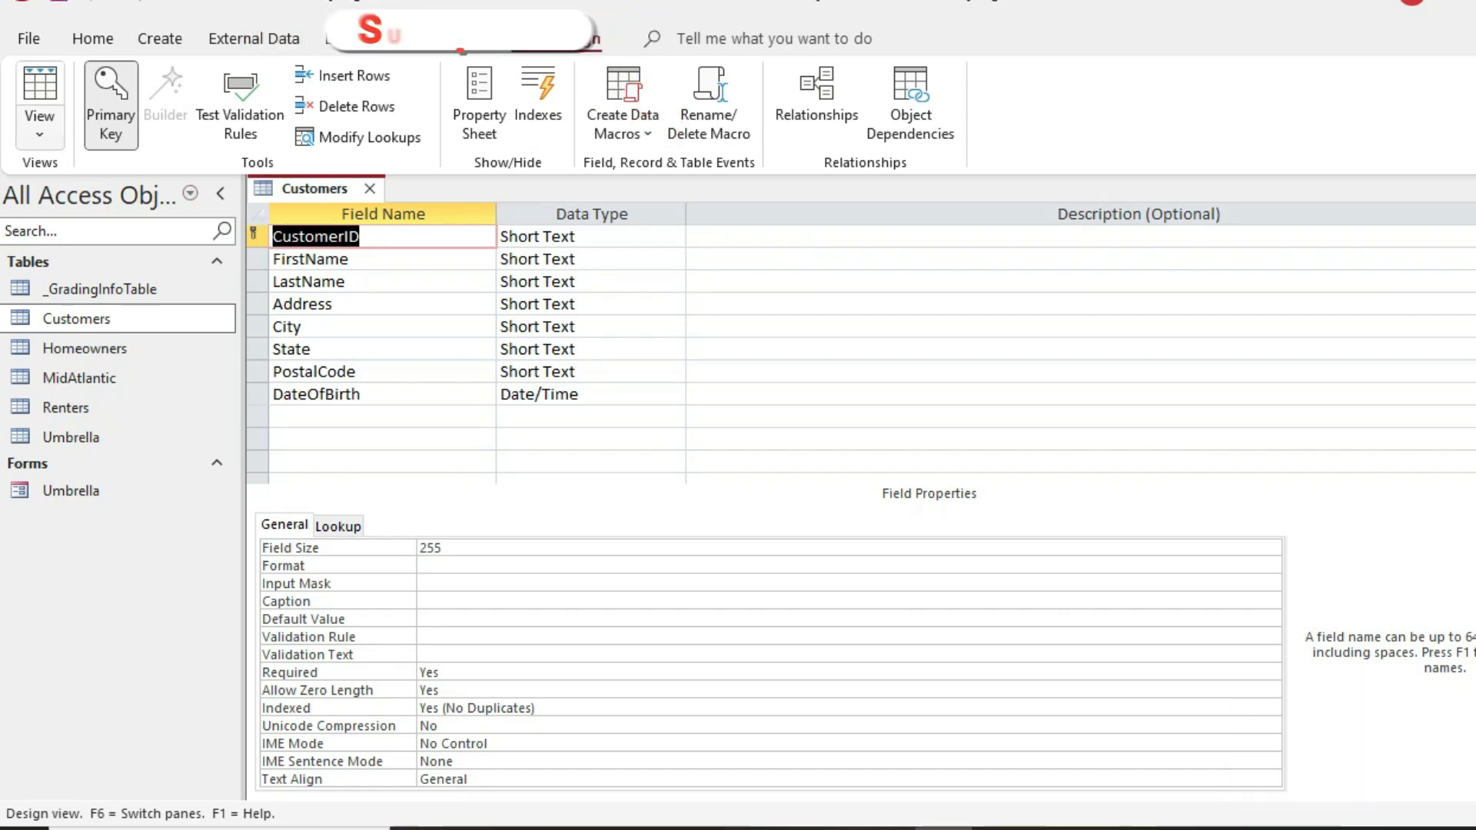
{"action": "left_click", "coordinate": [40, 135]}
{"action": "left_click", "coordinate": [92, 180]}
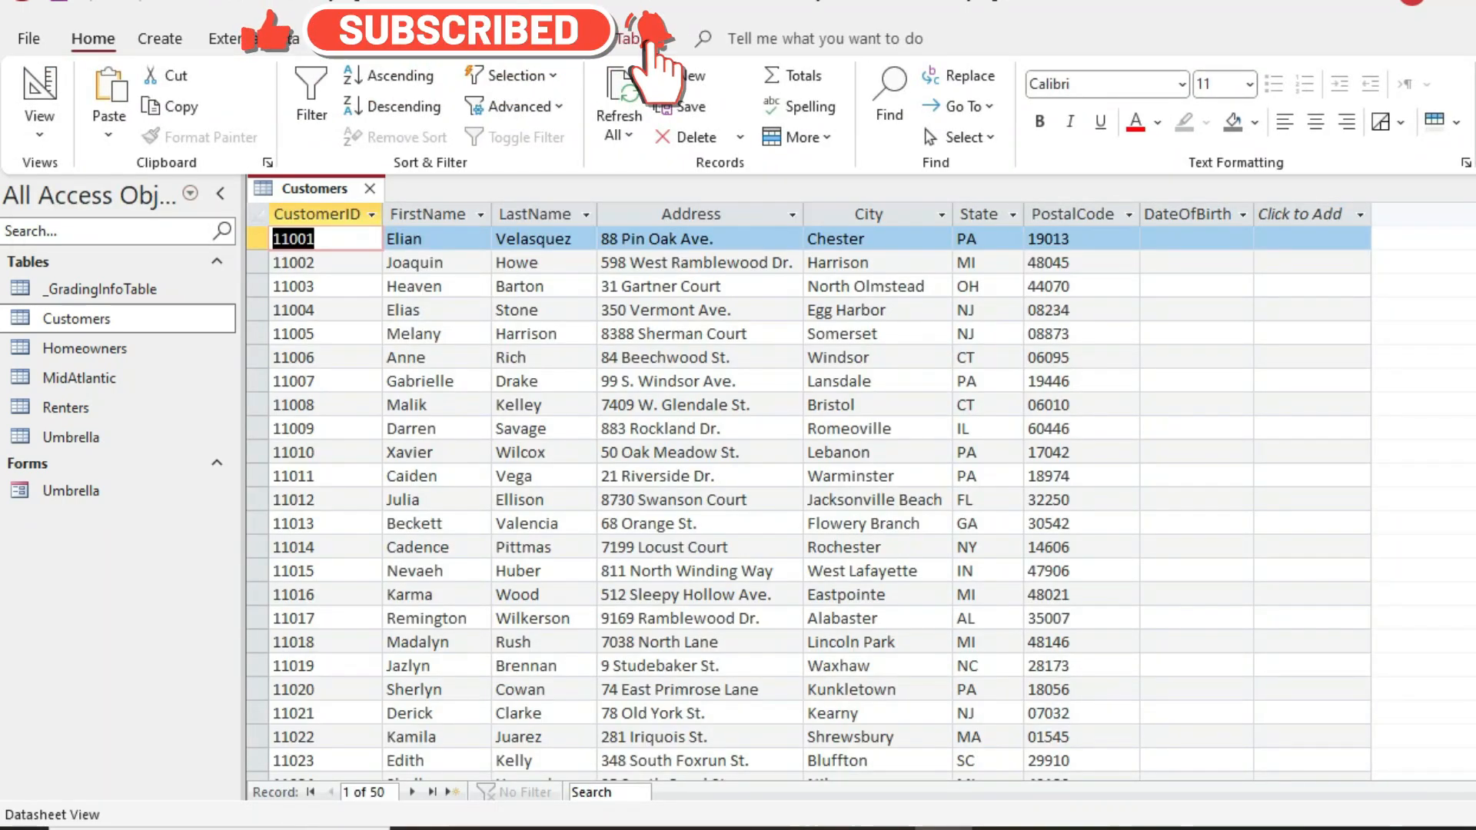
Delete the third record of the Customers table.
{"action": "left_click", "coordinate": [257, 287]}
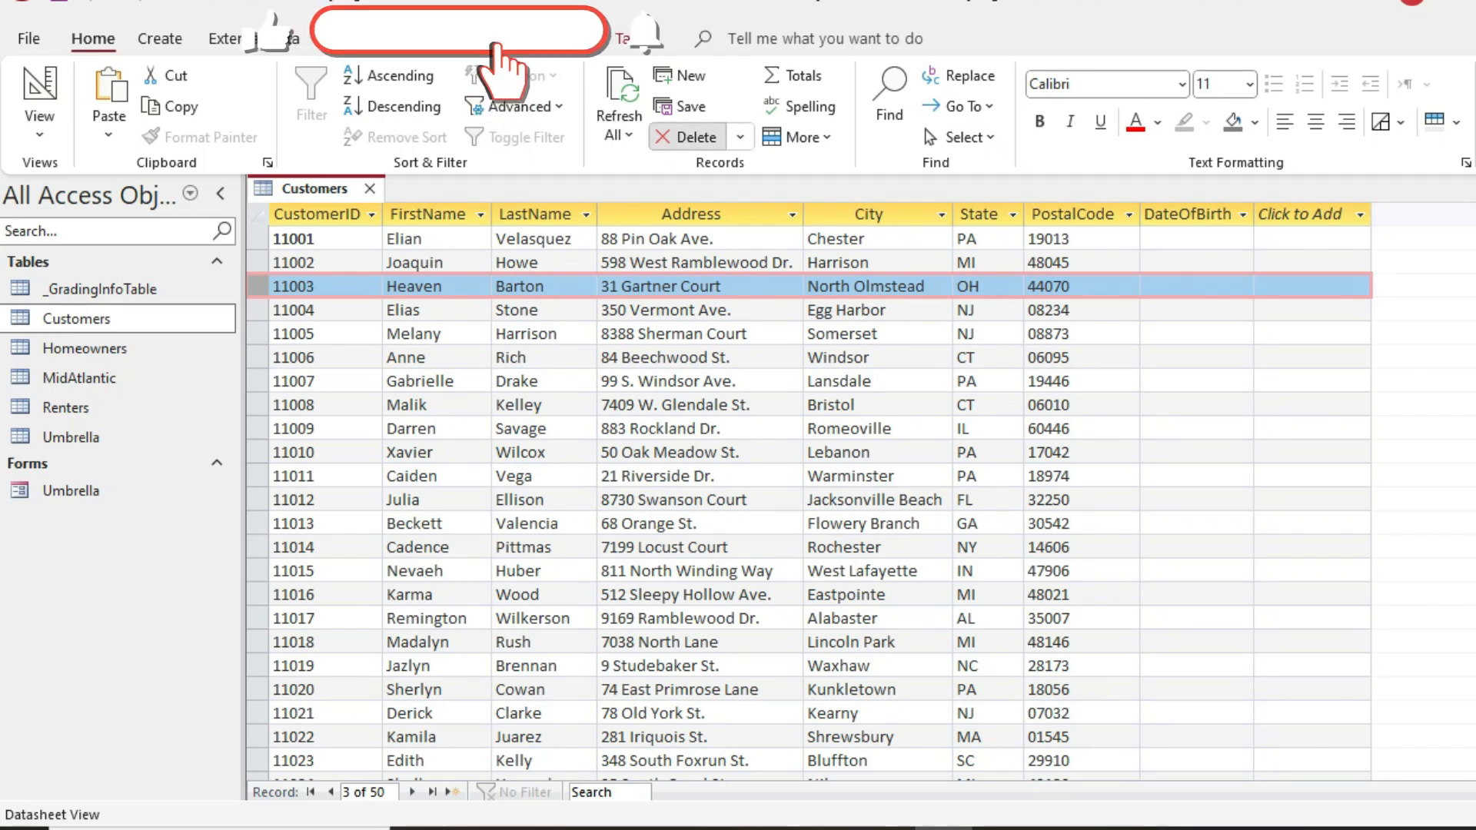
{"action": "key", "text": "Delete"}
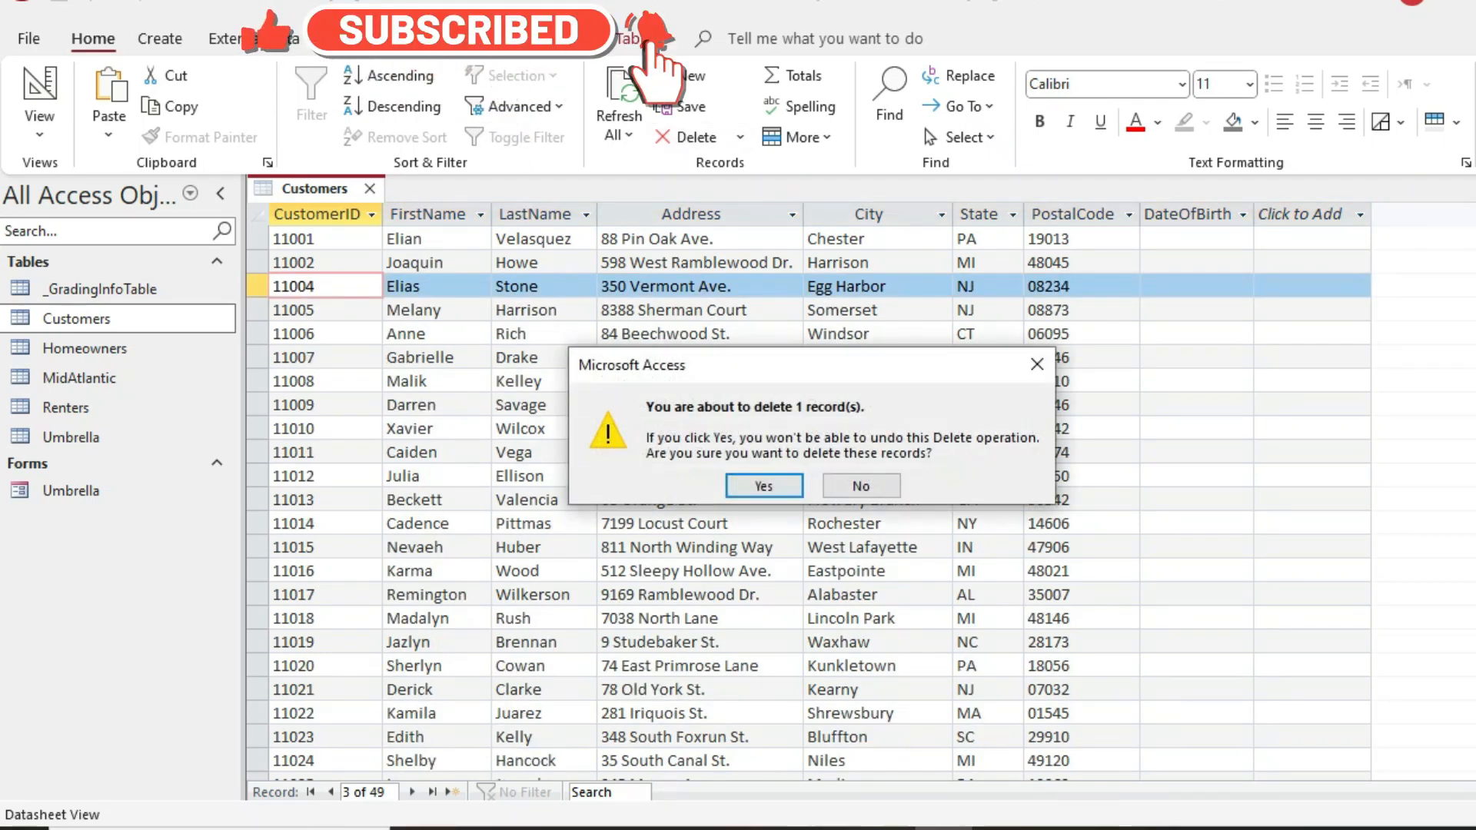
{"action": "key", "text": "Return"}
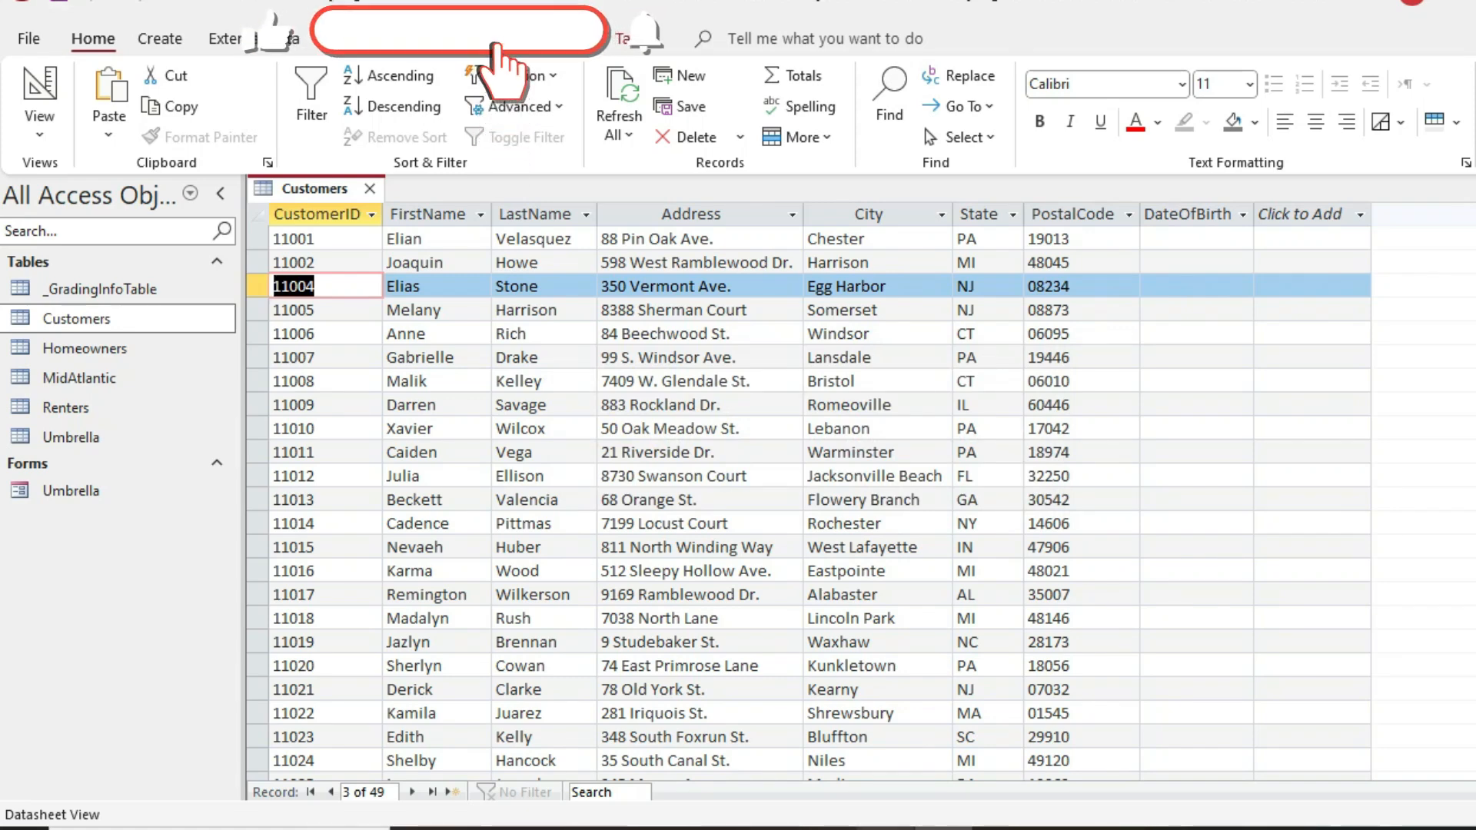
Switch to the Word instructions and highlight instruction 9 to review the change required in the fifth Customers record.
{"action": "left_click", "coordinate": [859, 828]}
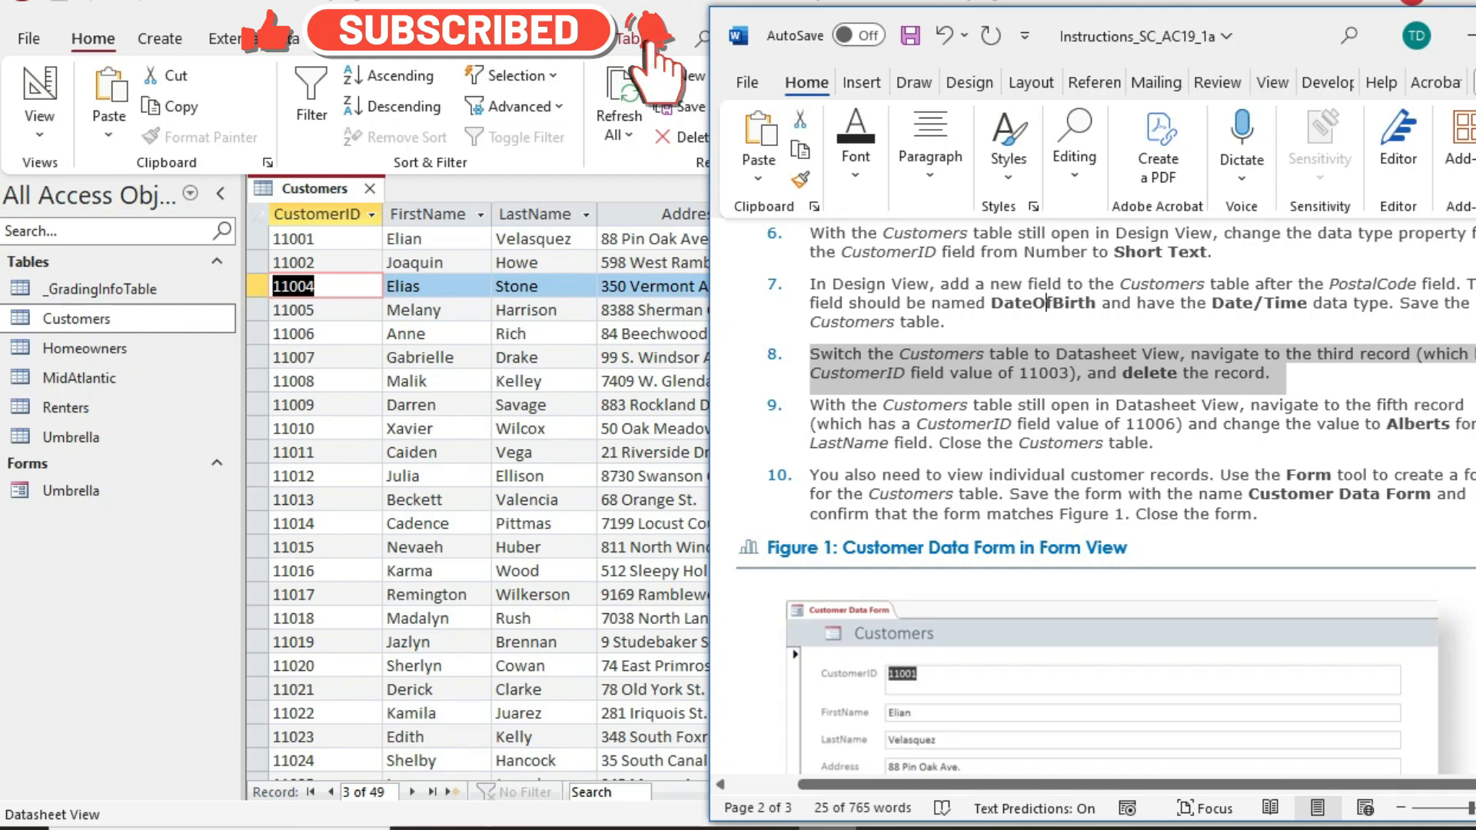
{"action": "scroll", "coordinate": [1076, 423], "scroll_direction": "down", "scroll_amount": 1}
{"action": "triple_click", "coordinate": [1077, 367]}
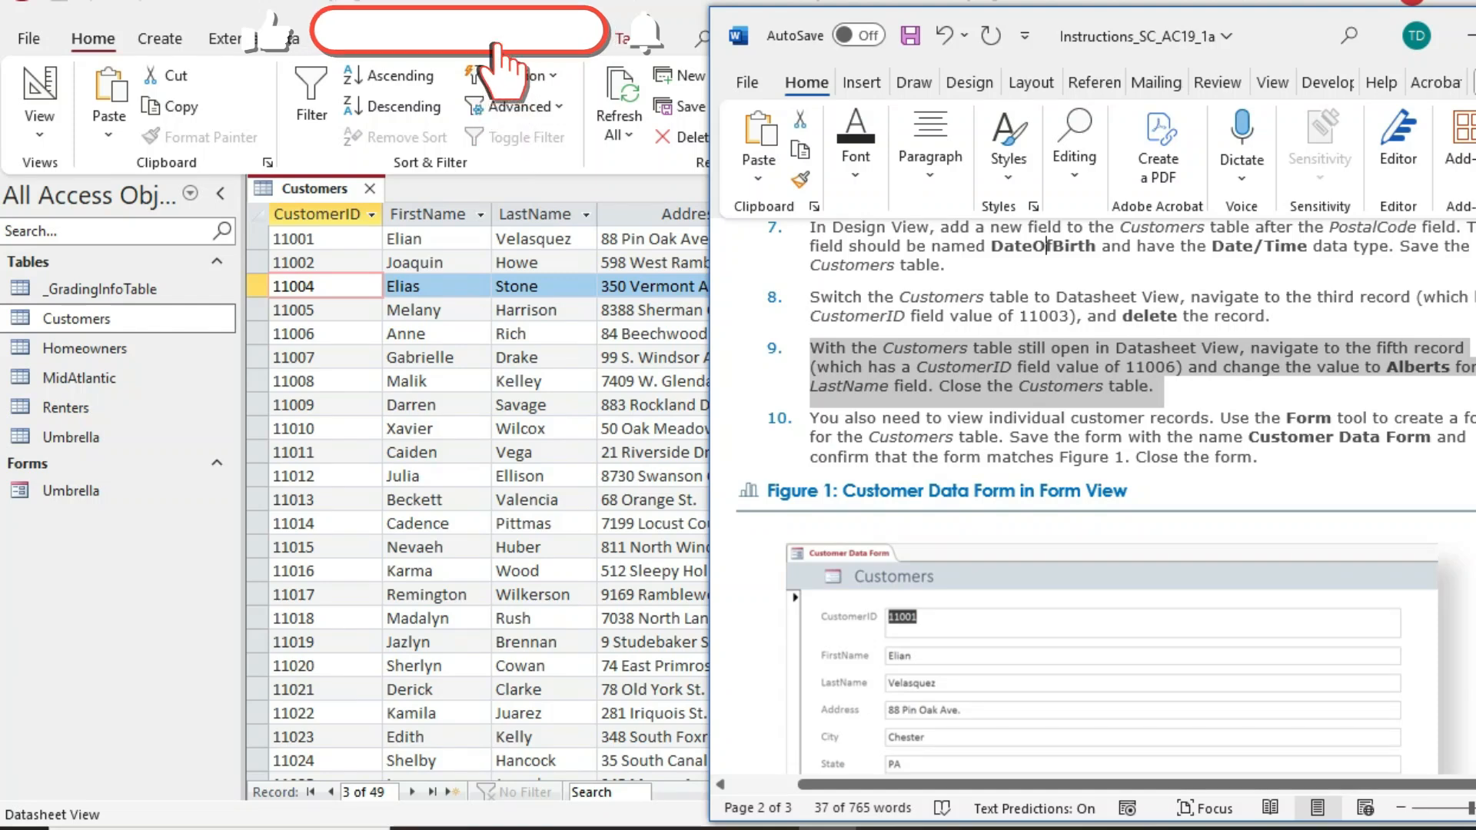
{"action": "double_click", "coordinate": [1391, 367]}
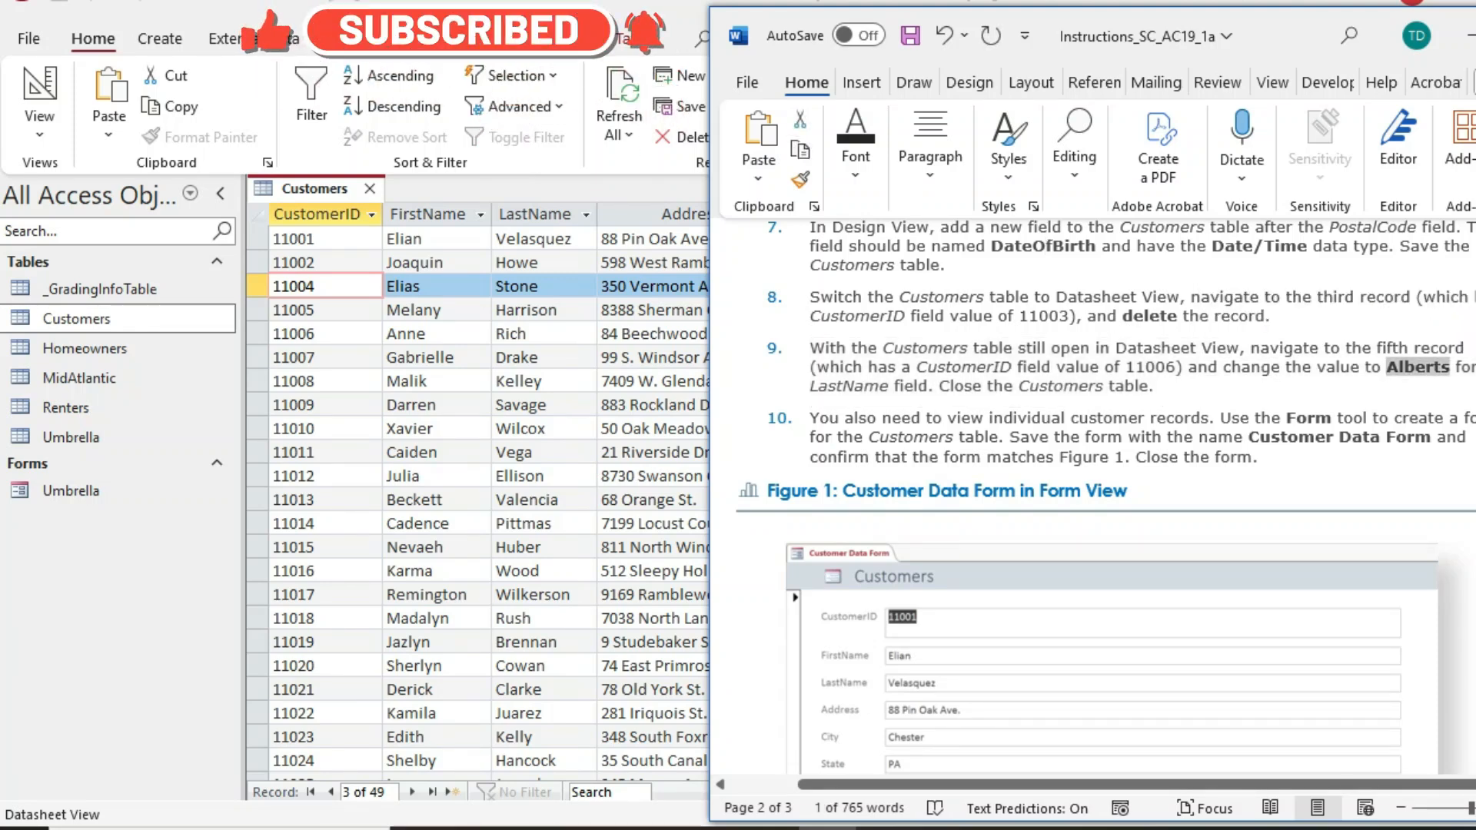
{"action": "left_click", "coordinate": [812, 347]}
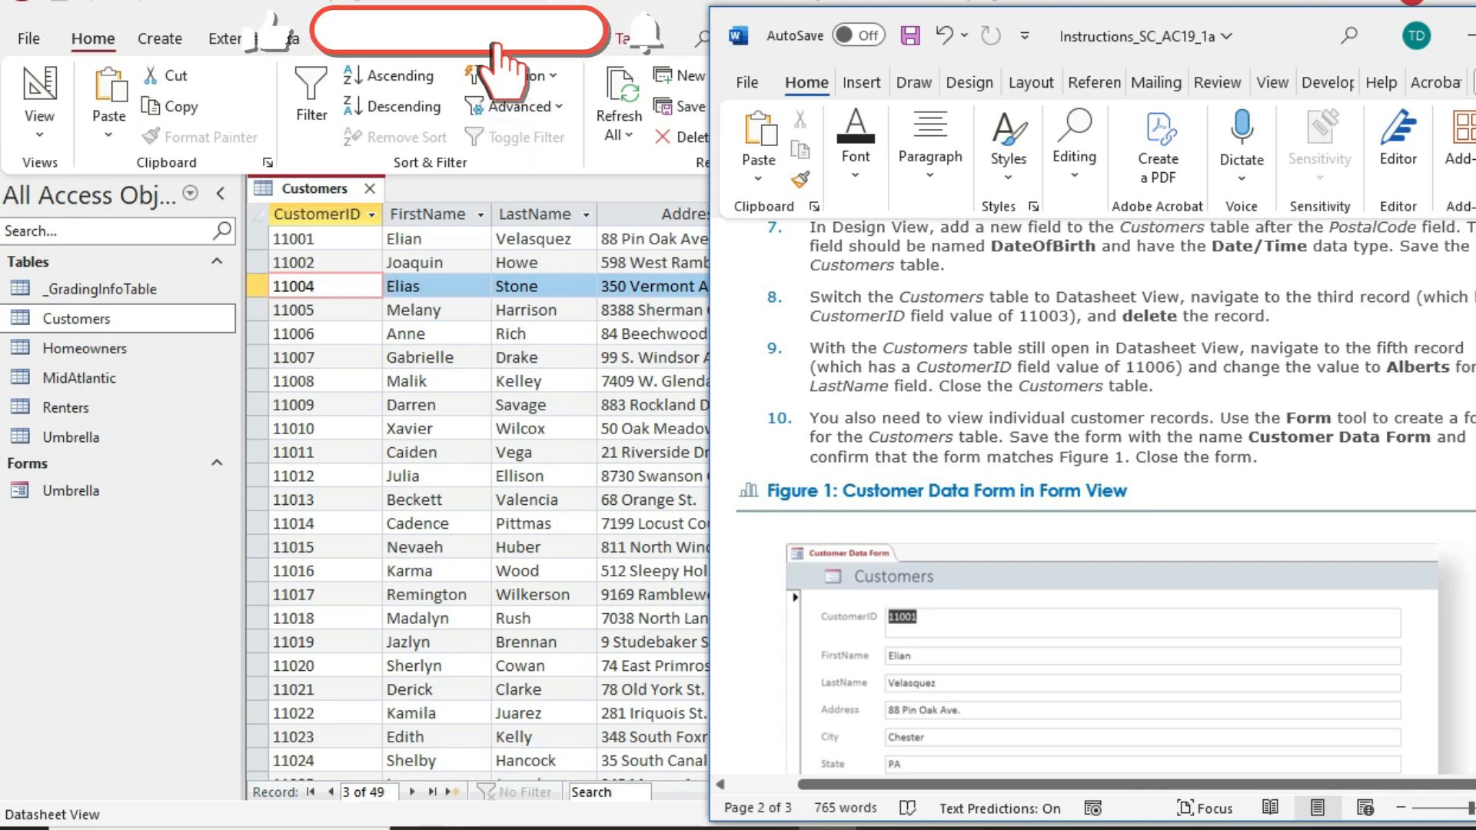
{"action": "key", "text": "ctrl+shift+Down"}
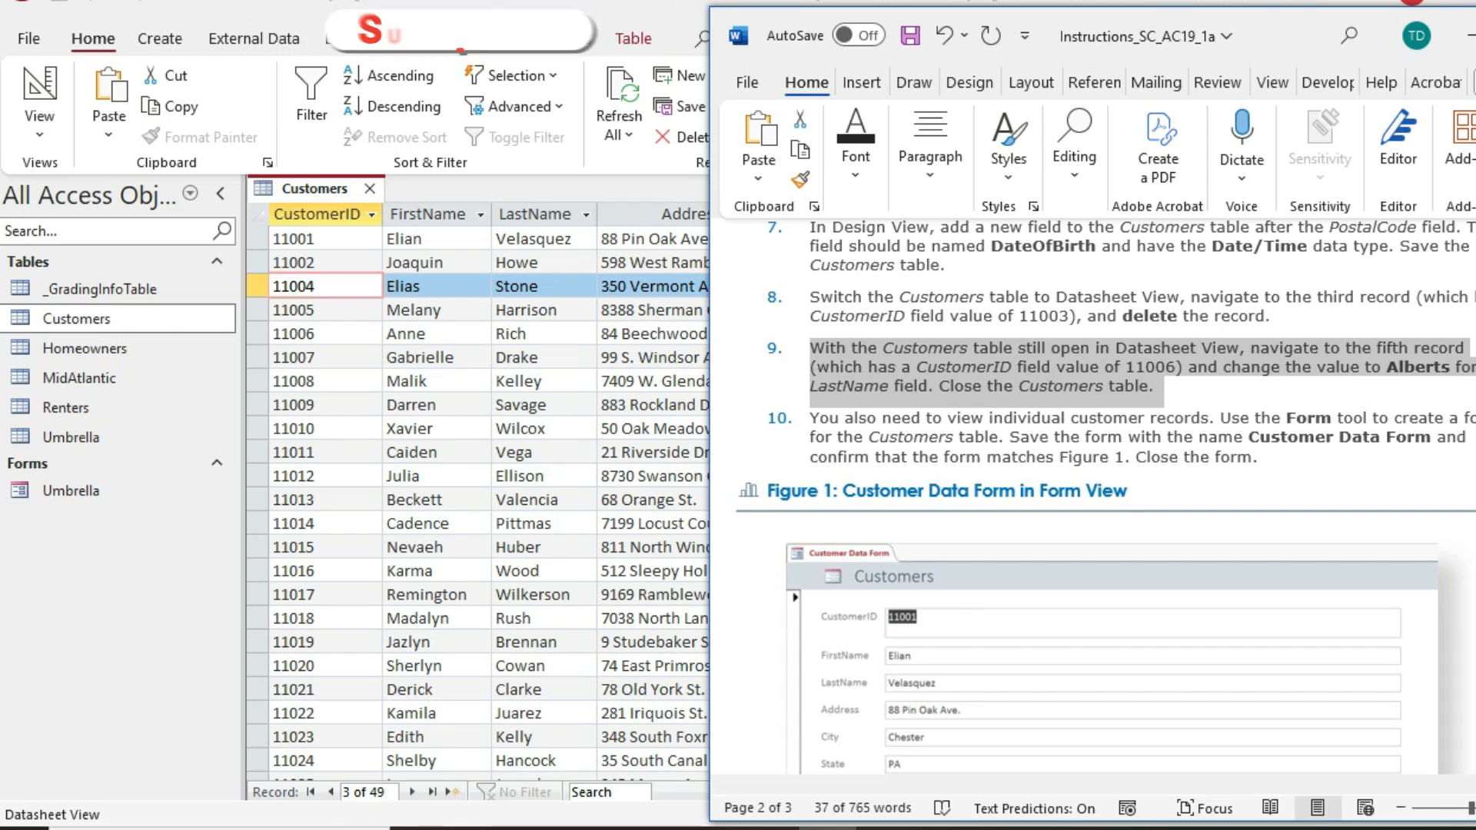
In Access, replace the LastName in record 11006 with the last name from instruction 9, and save and close the Customers table.
{"action": "left_click", "coordinate": [291, 334]}
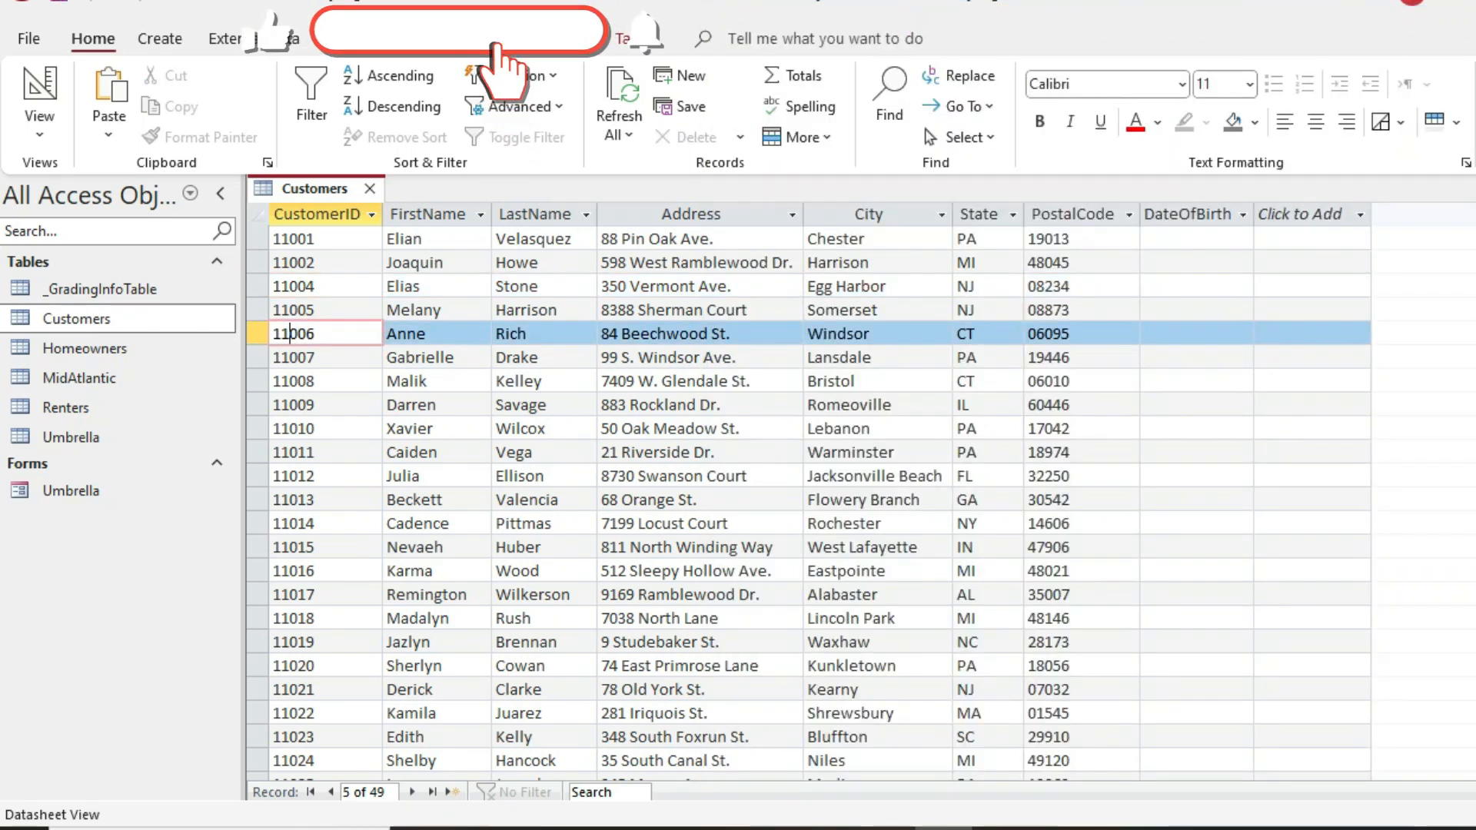
{"action": "left_click", "coordinate": [539, 334]}
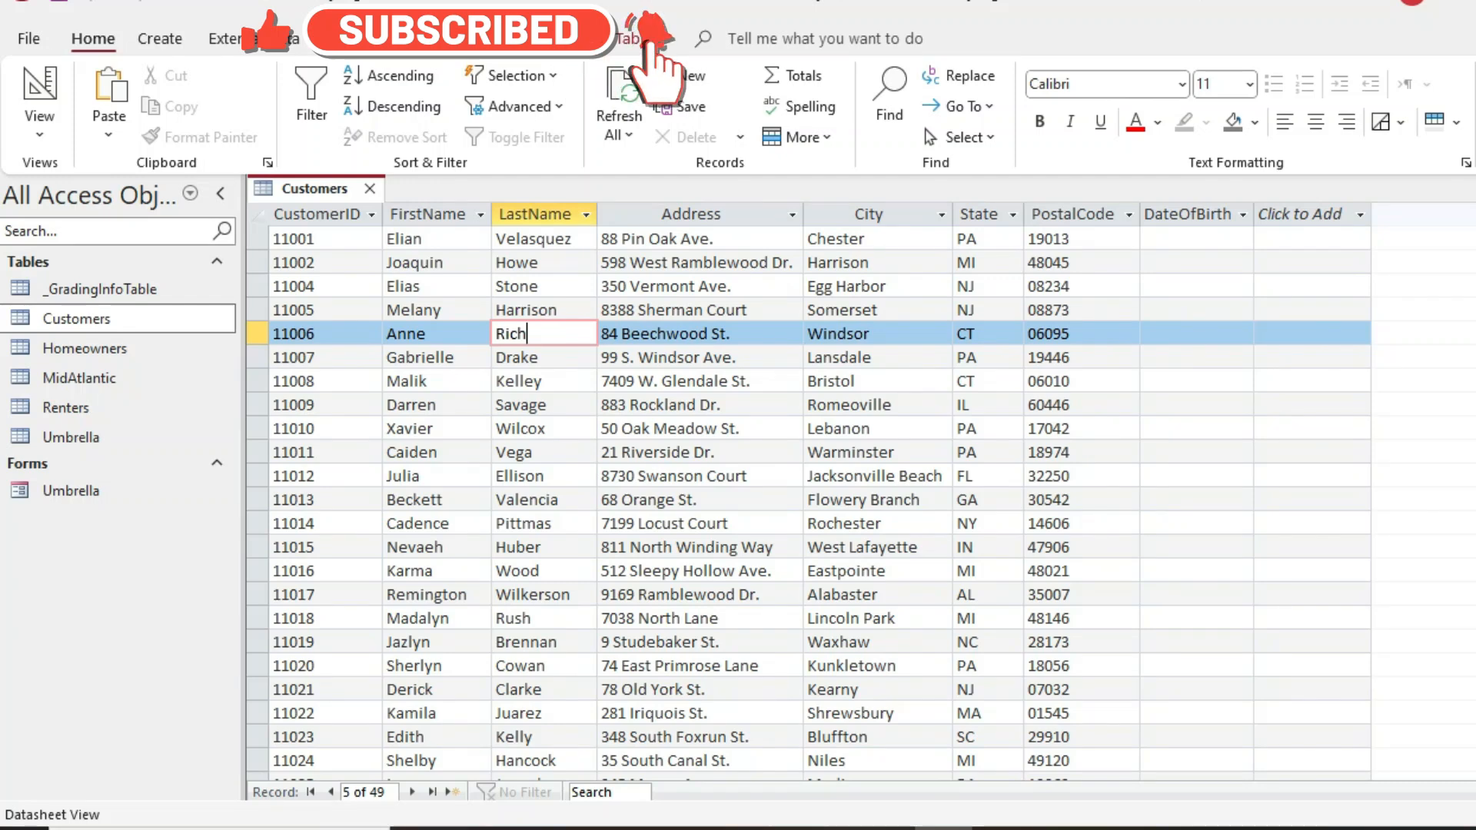
{"action": "key", "text": "shift+Home"}
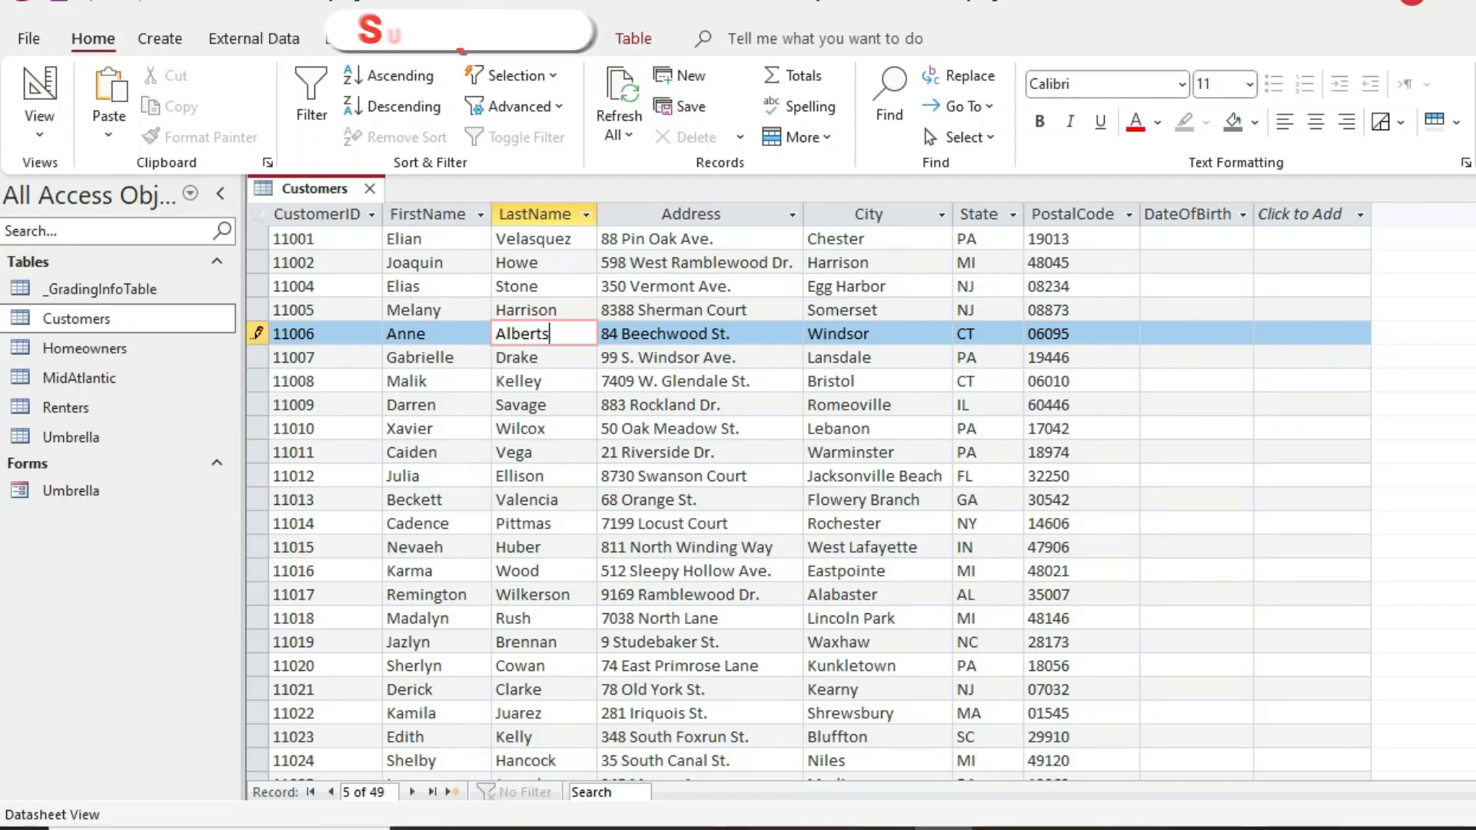
{"action": "key", "text": "Tab"}
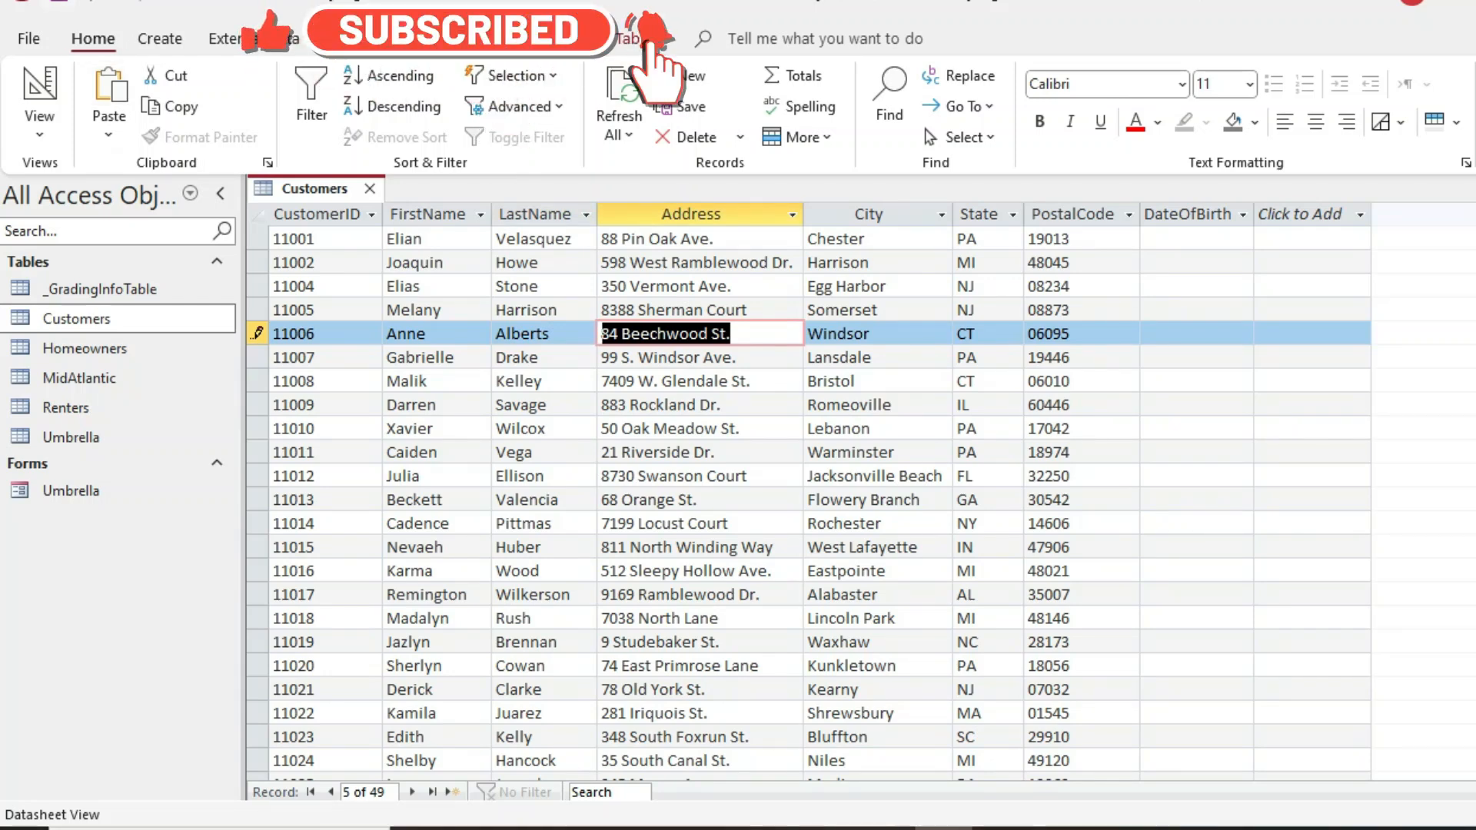
{"action": "left_click", "coordinate": [58, 2]}
{"action": "left_click", "coordinate": [827, 829]}
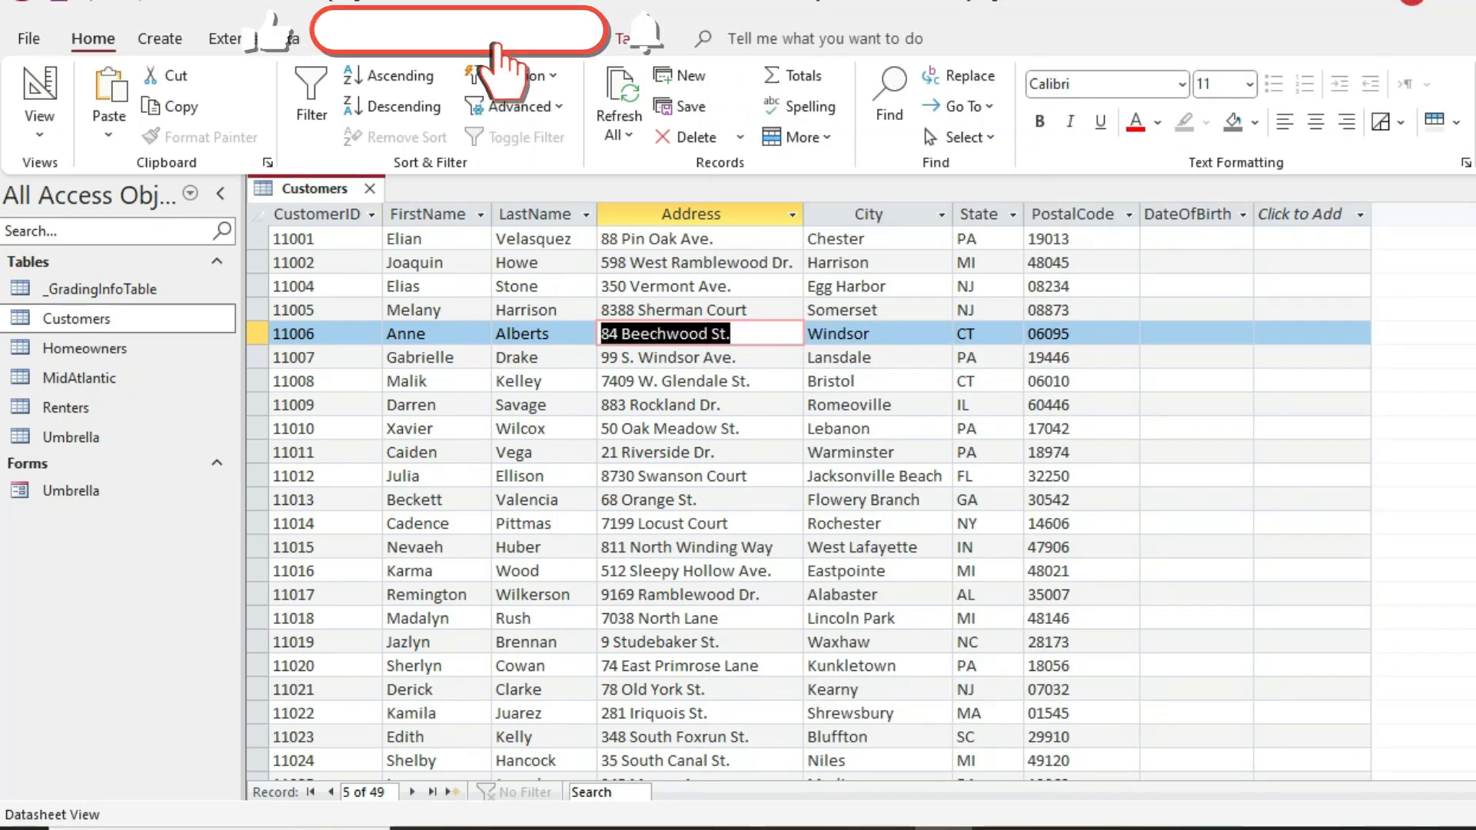
{"action": "key", "text": "ctrl+w"}
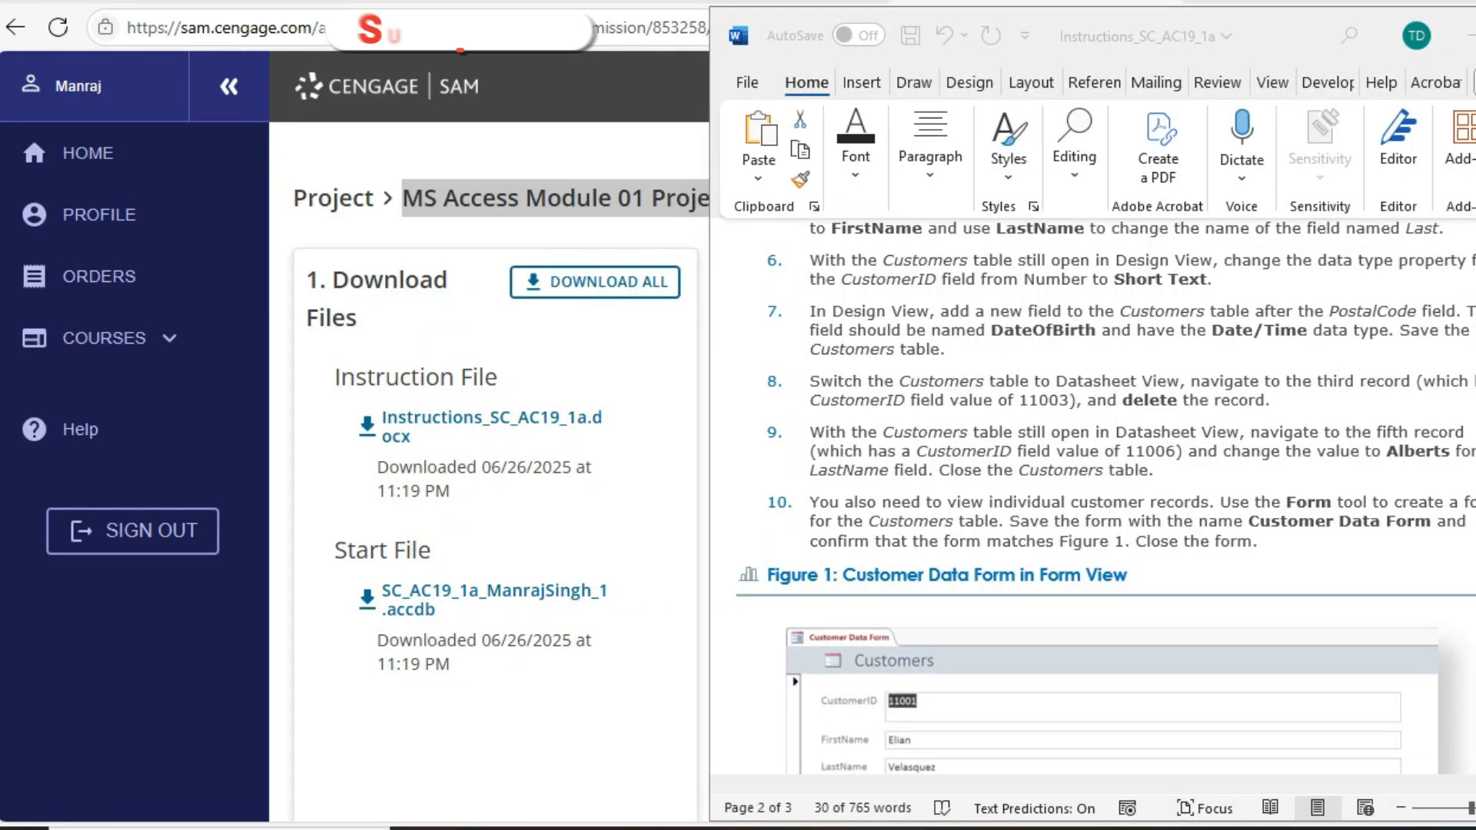
Review instruction 10 in Word and create a form from the Customers table with the Form tool in Access.
{"action": "left_click", "coordinate": [1046, 331]}
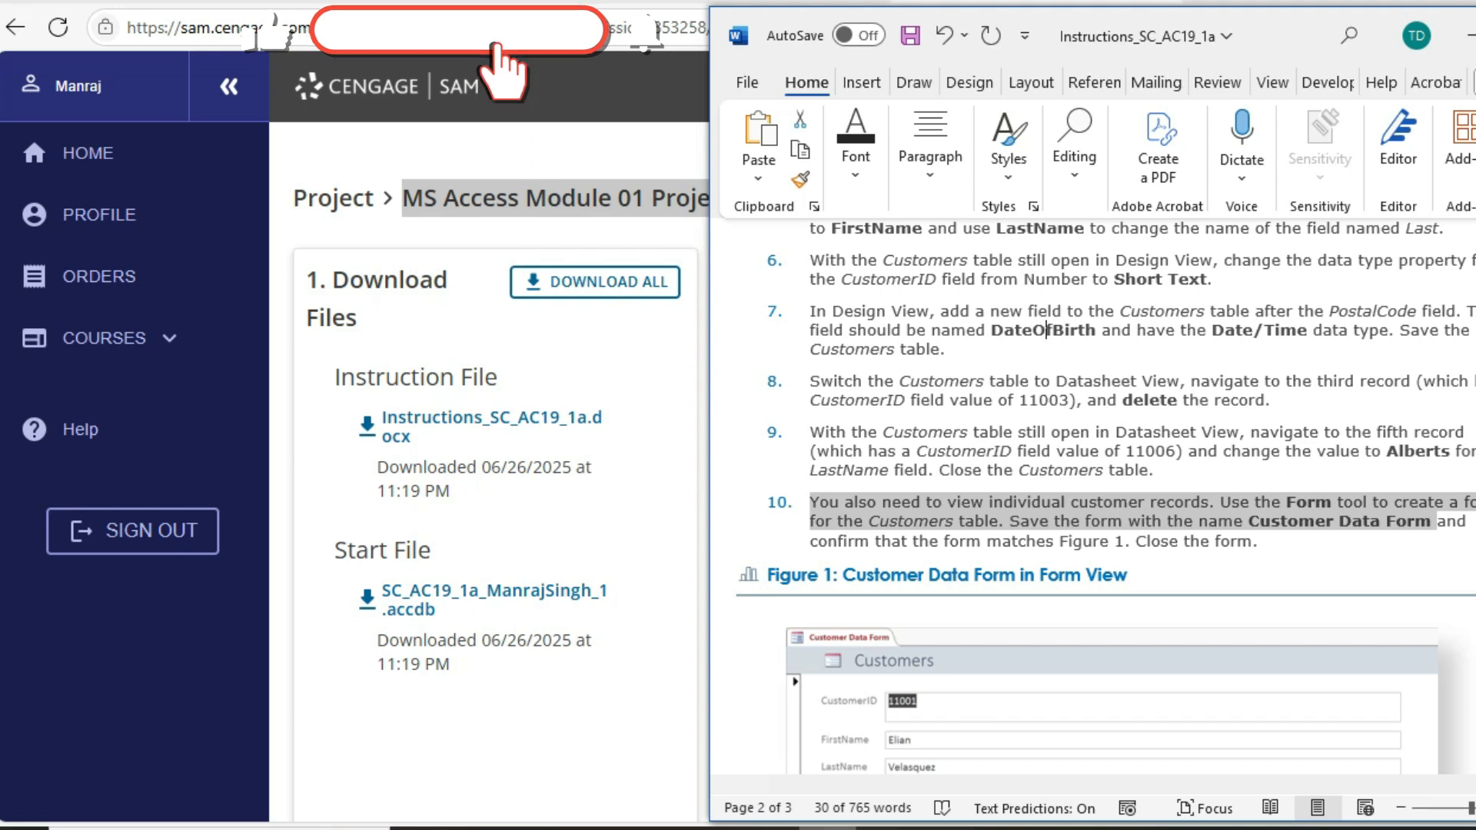
{"action": "left_click", "coordinate": [944, 828]}
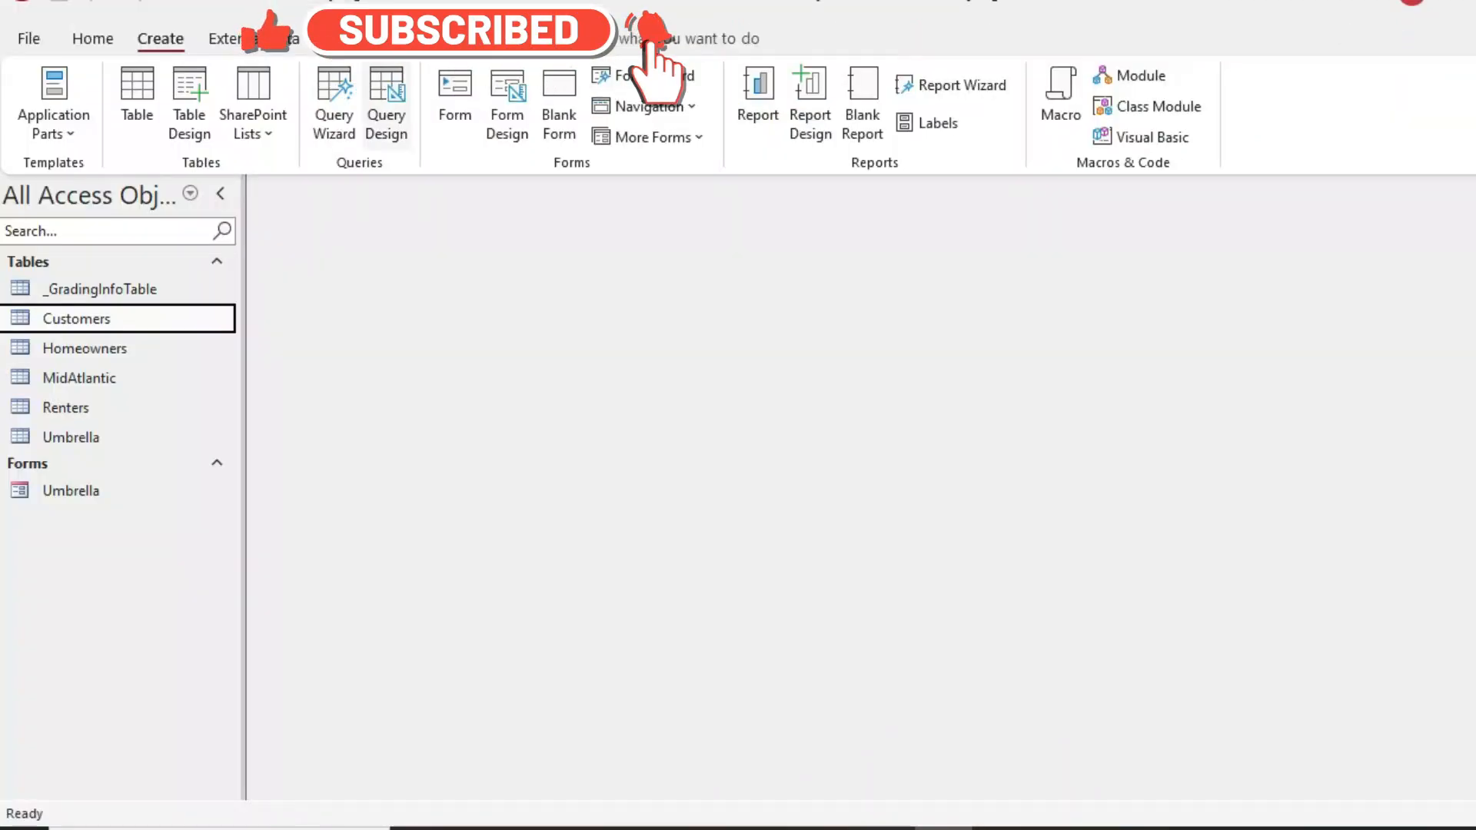
{"action": "left_click", "coordinate": [455, 100]}
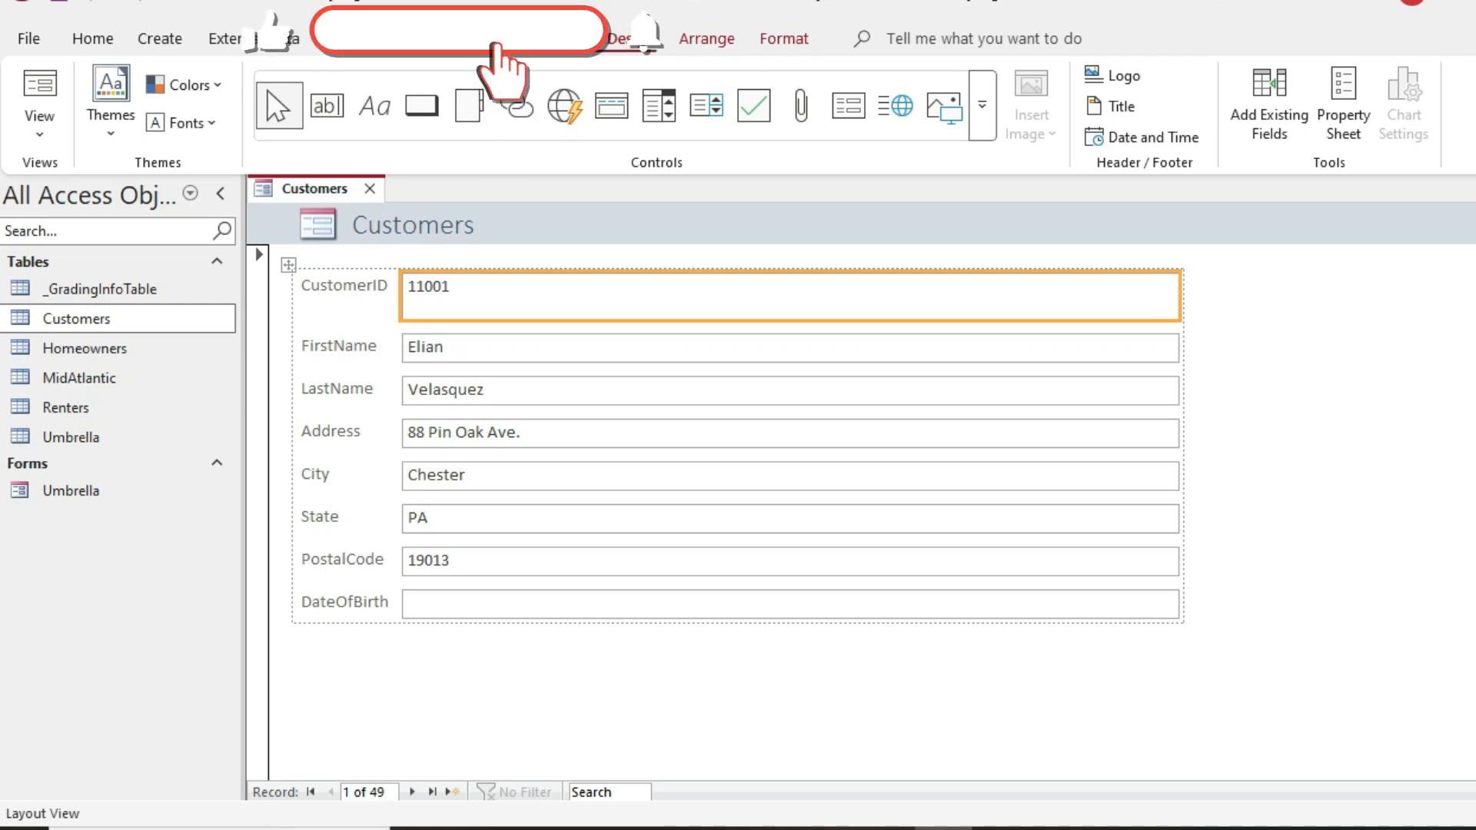
Check the required form name in Word's instruction 10 and save the new form as Customer Data Form in Access.
{"action": "left_click", "coordinate": [828, 828]}
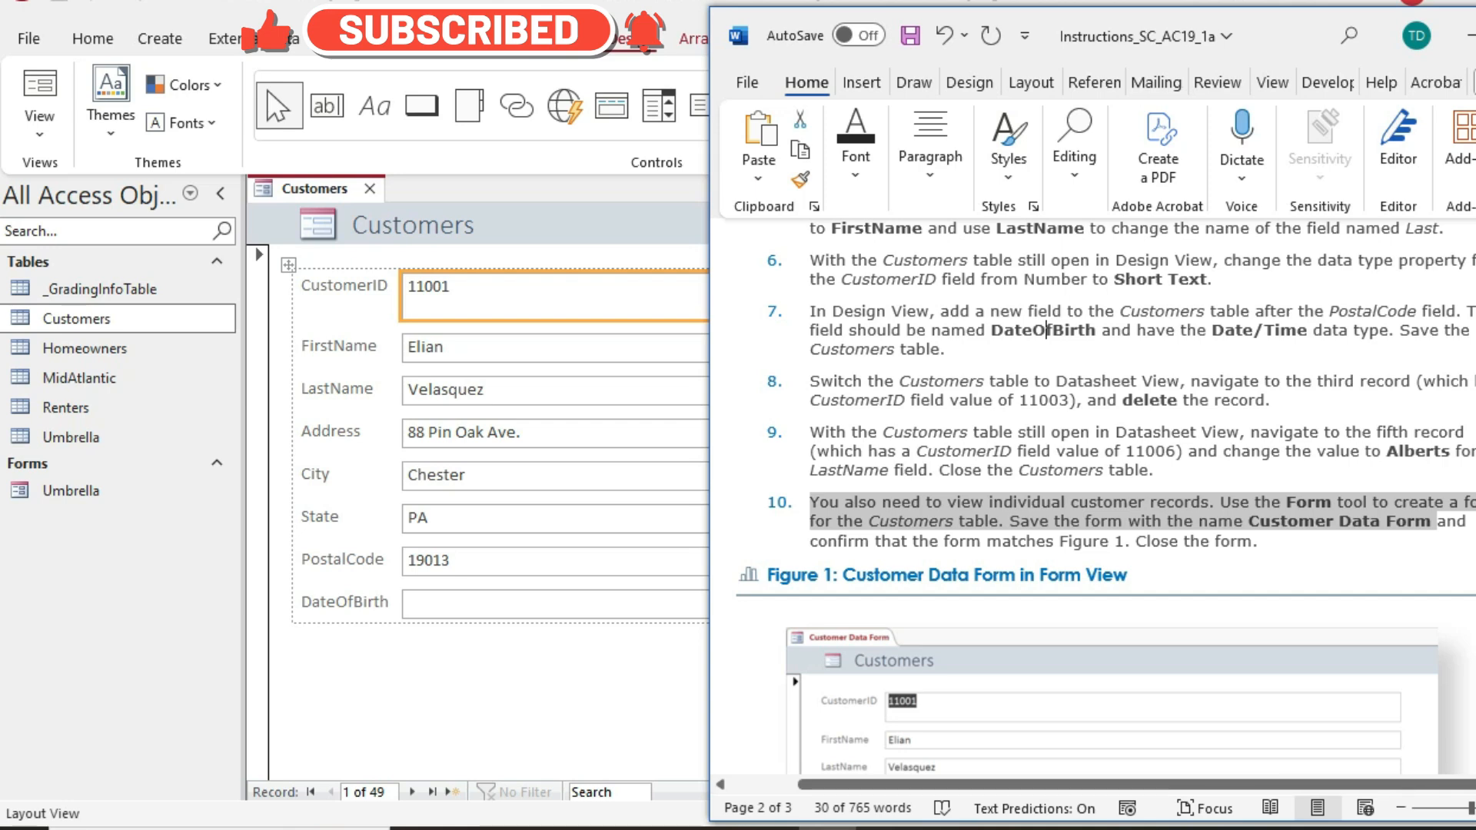
{"action": "scroll", "coordinate": [1092, 499], "scroll_direction": "down", "scroll_amount": 1}
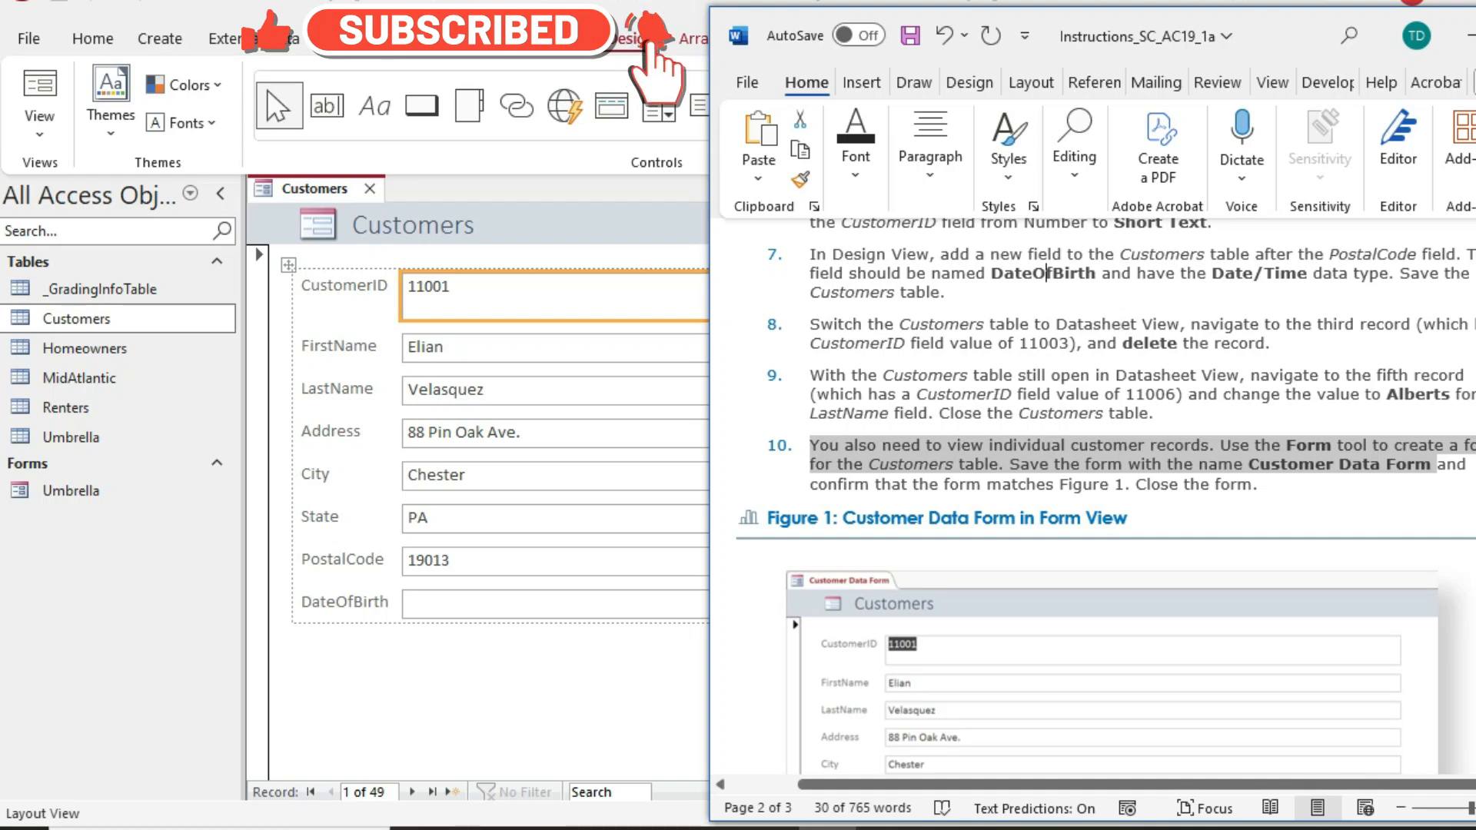
{"action": "left_click", "coordinate": [1339, 465]}
{"action": "left_click_drag", "start_coordinate": [1249, 464], "coordinate": [1430, 464]}
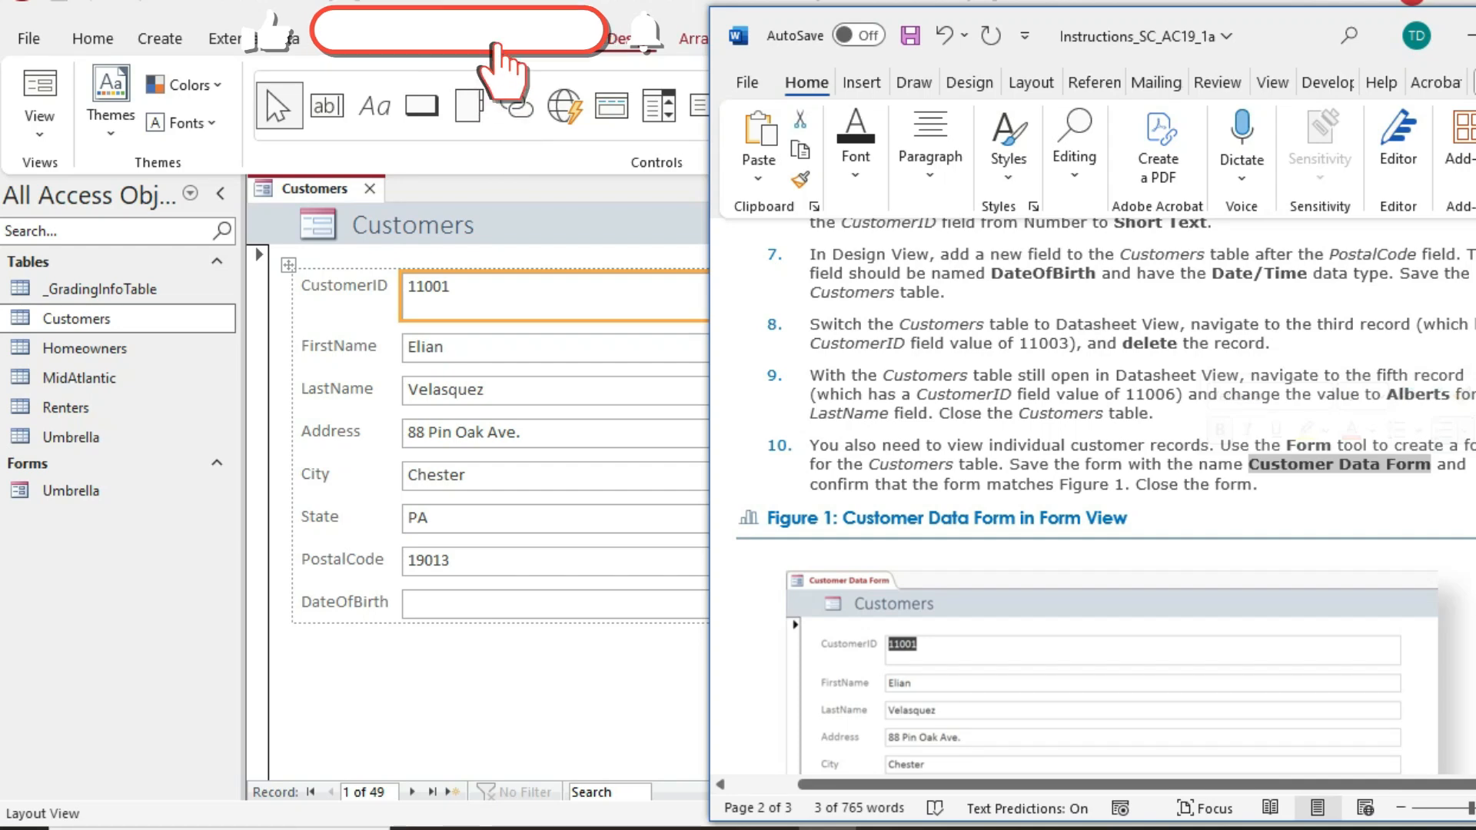
{"action": "left_click", "coordinate": [1471, 36]}
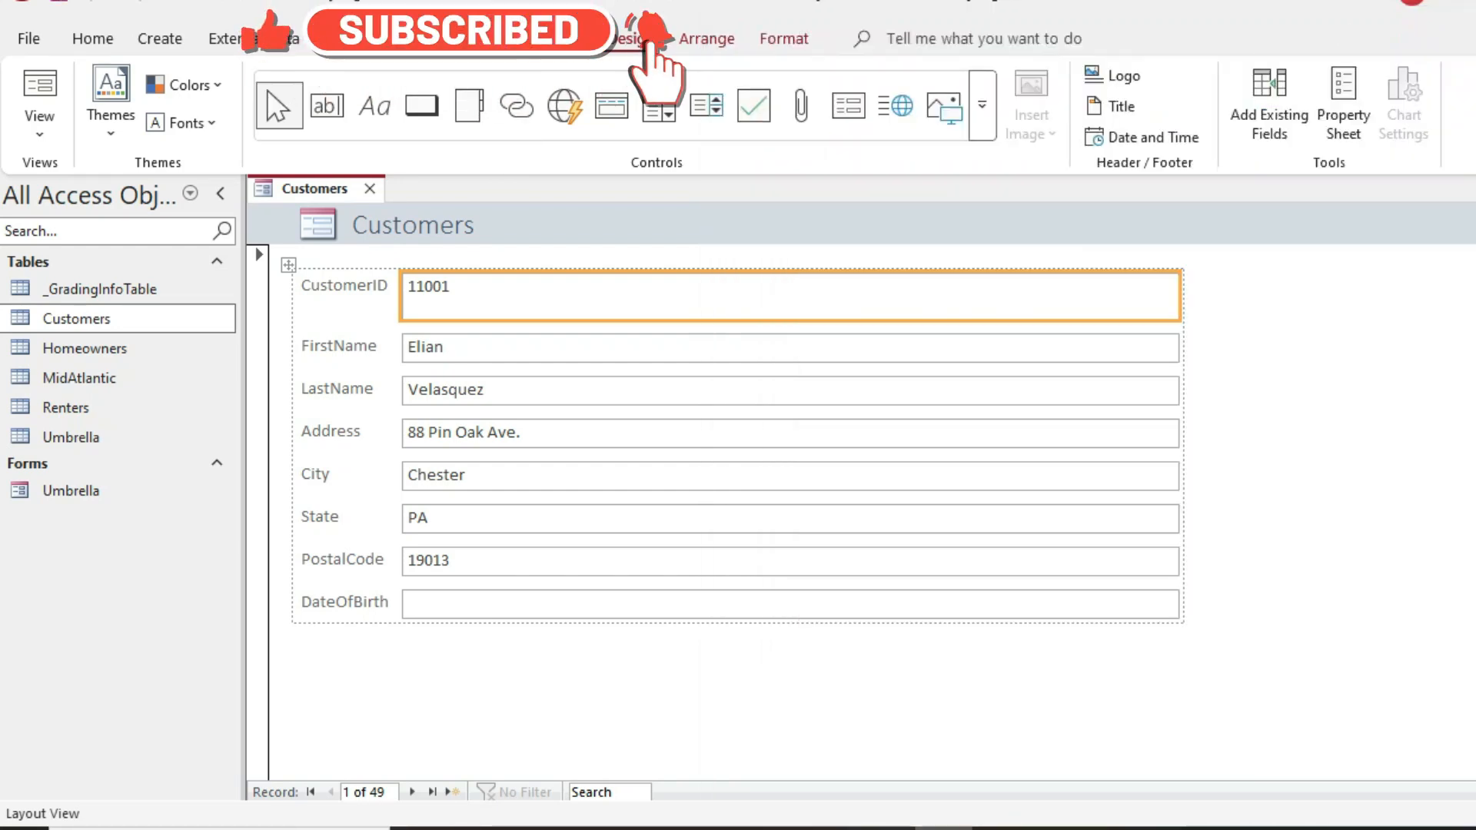
{"action": "right_click", "coordinate": [292, 189]}
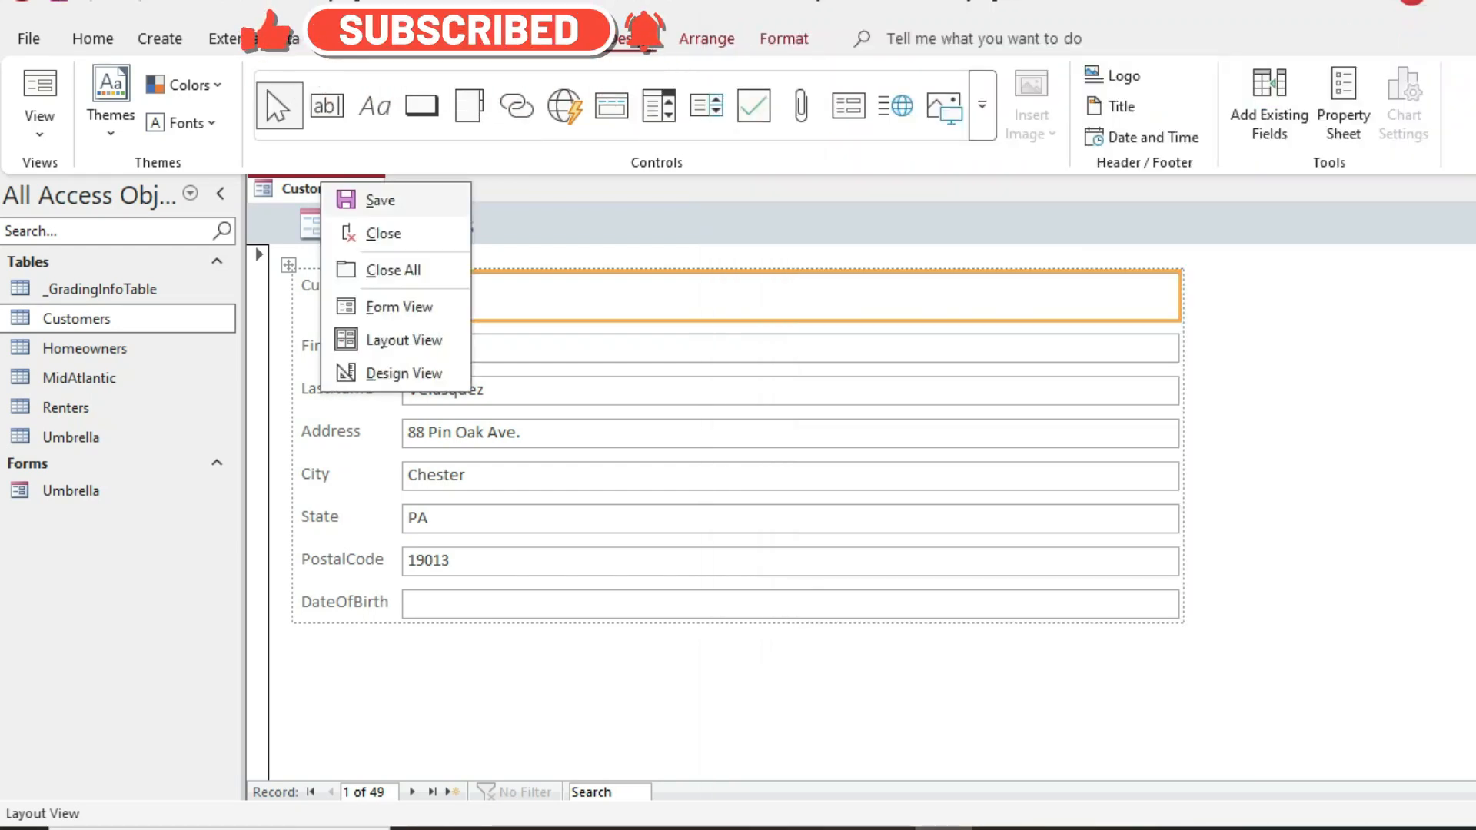
{"action": "left_click", "coordinate": [342, 200]}
{"action": "type", "text": "Customer Data Form"}
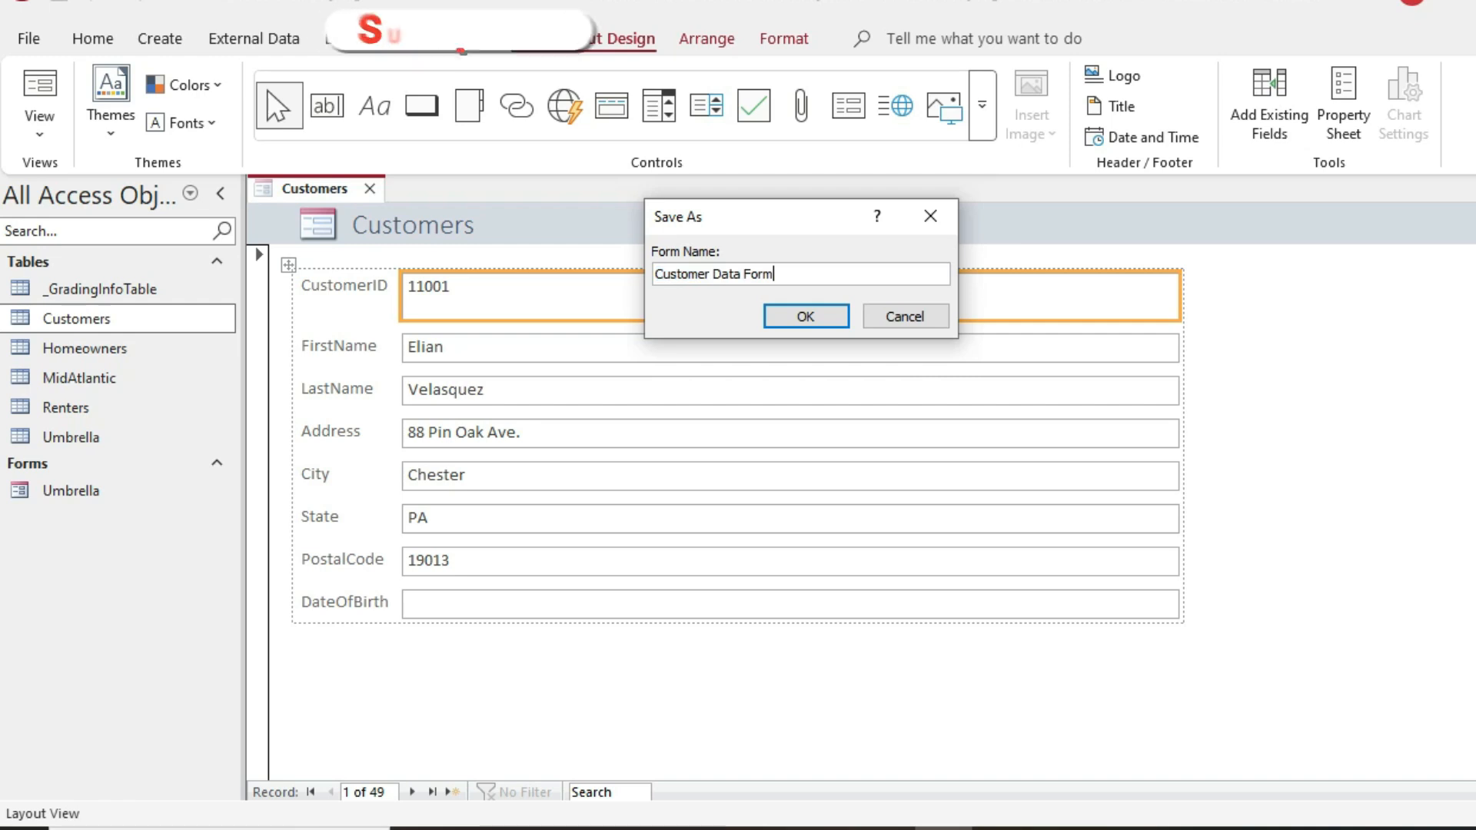
{"action": "key", "text": "Return"}
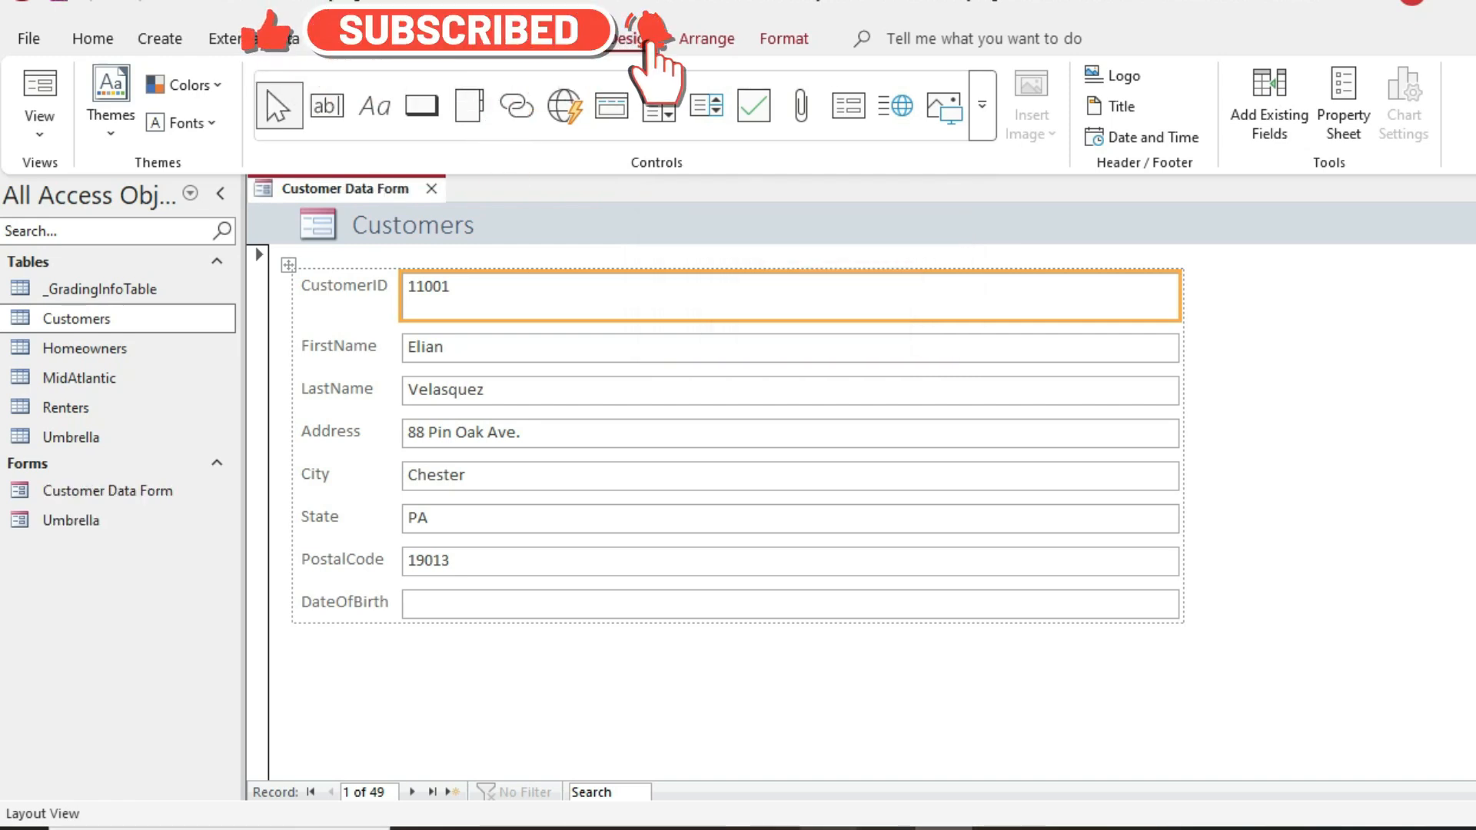
Compare the Customer Data Form with Figure 1 in the Word instructions, and close the form in Access.
{"action": "mouse_move", "coordinate": [827, 828]}
{"action": "left_click", "coordinate": [827, 749]}
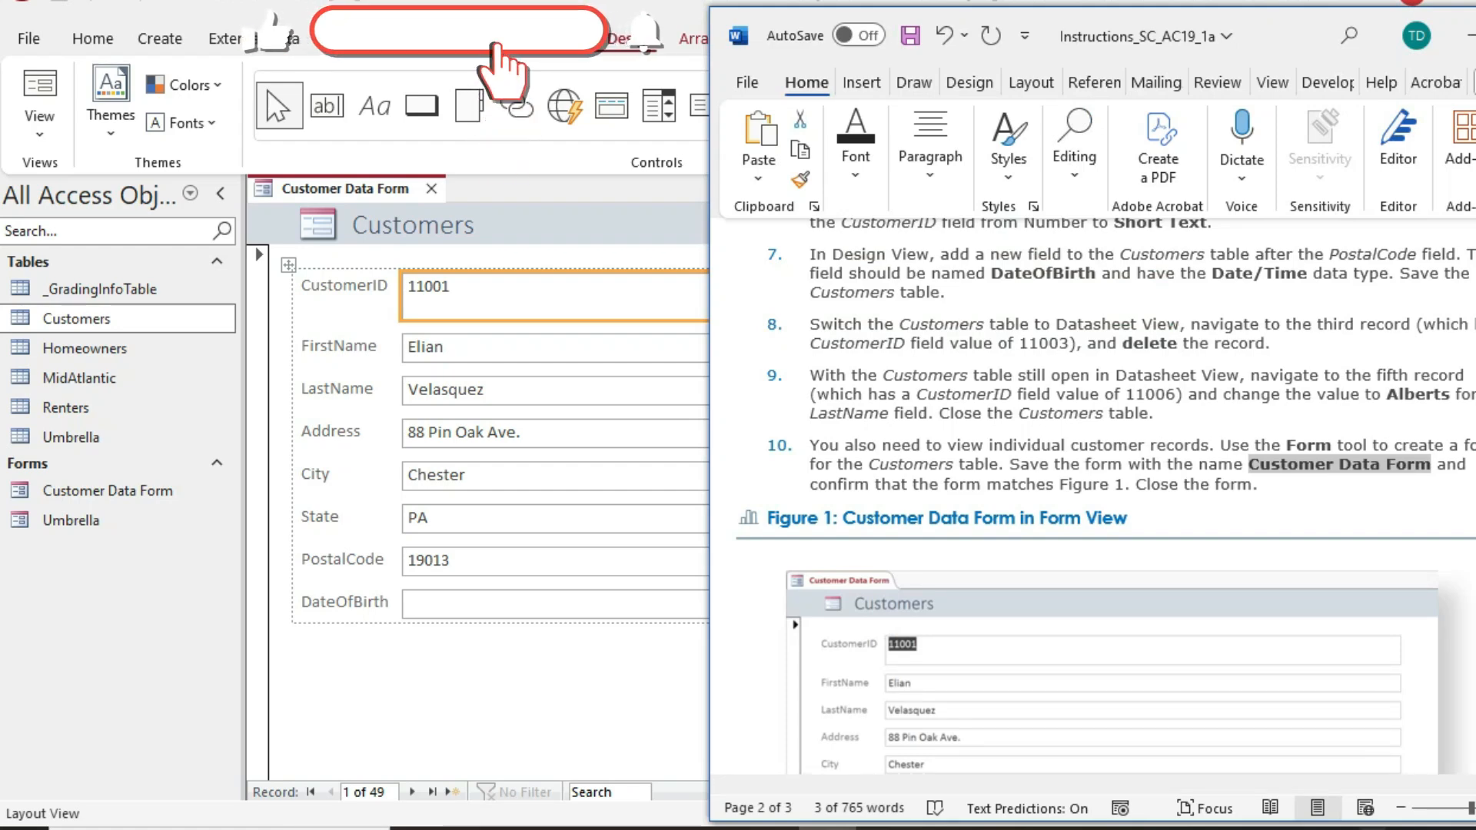
{"action": "left_click", "coordinate": [1317, 828]}
{"action": "left_click", "coordinate": [1316, 828]}
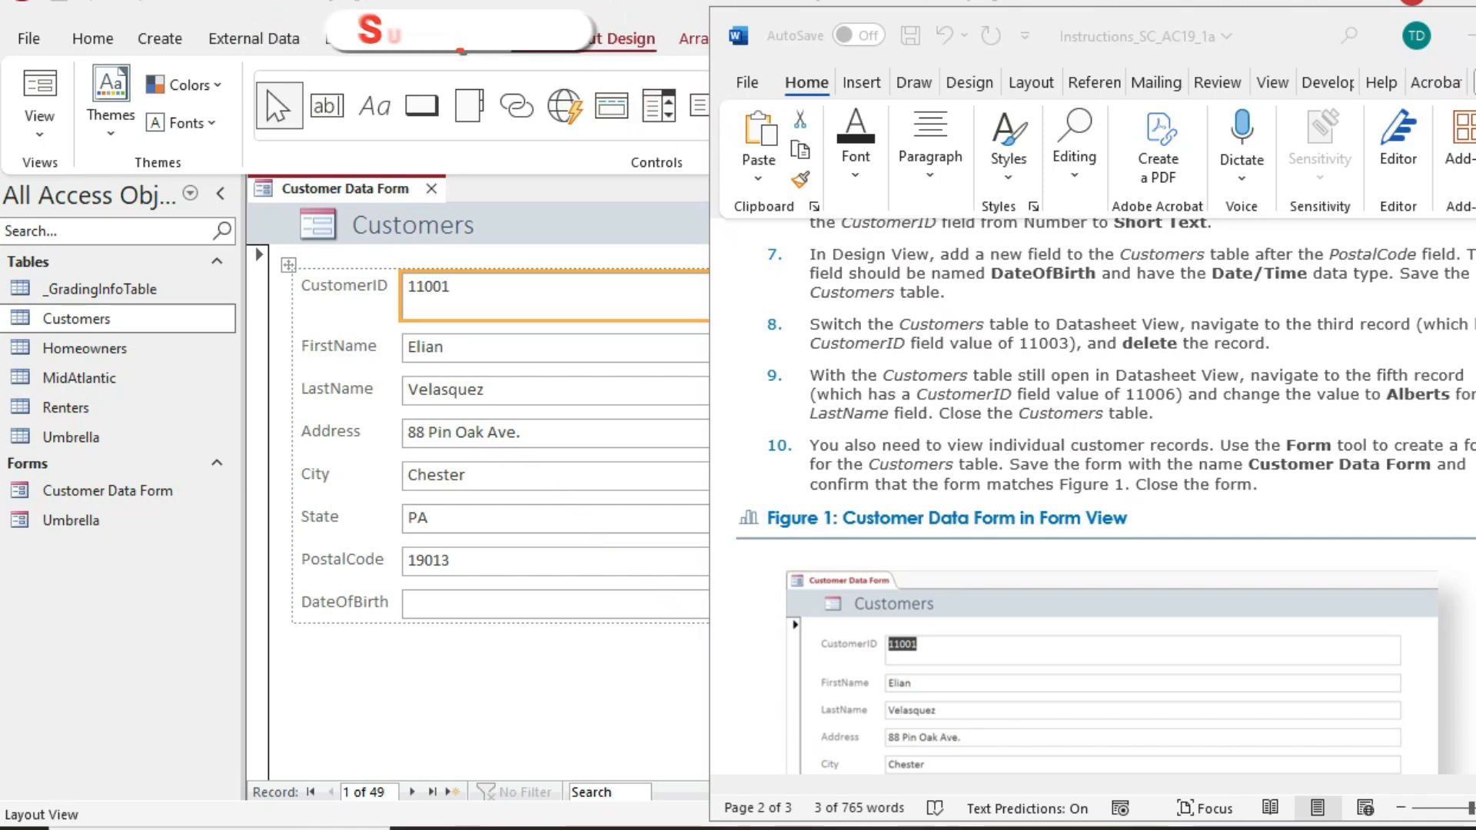
{"action": "scroll", "coordinate": [1100, 499], "scroll_direction": "down", "scroll_amount": 2}
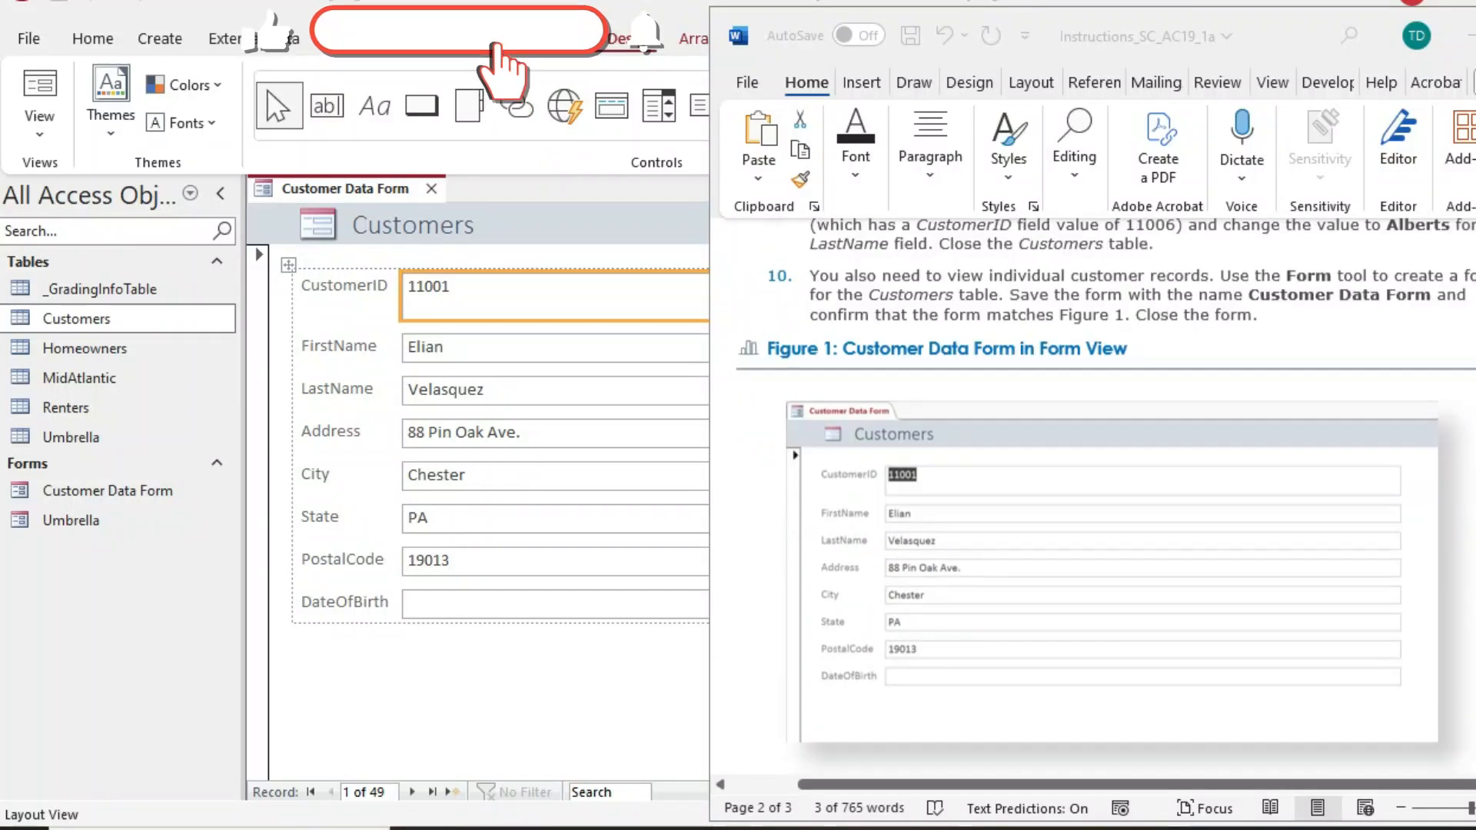
{"action": "scroll", "coordinate": [1100, 499], "scroll_direction": "down", "scroll_amount": 1}
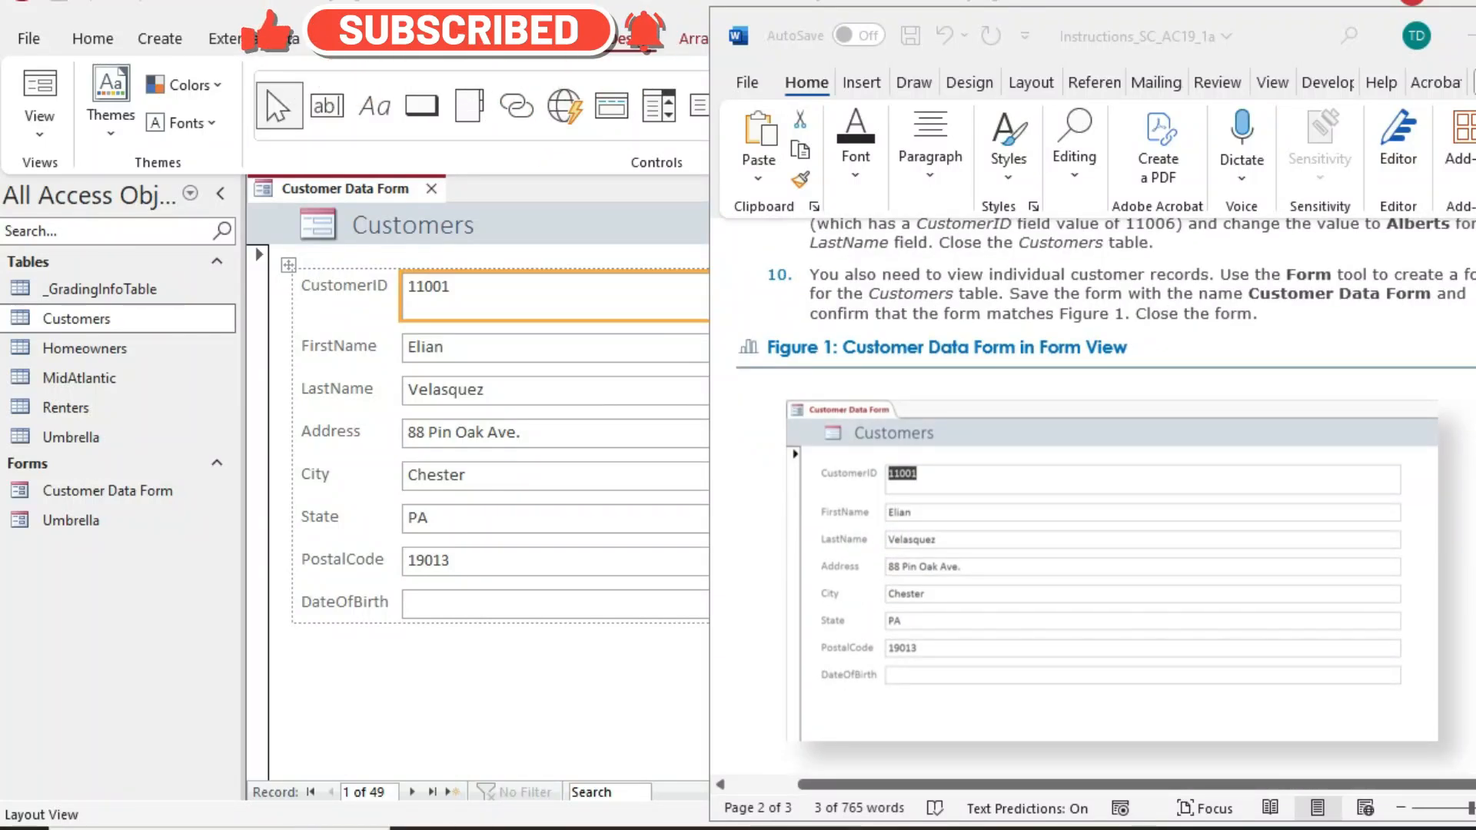
{"action": "left_click", "coordinate": [1472, 35]}
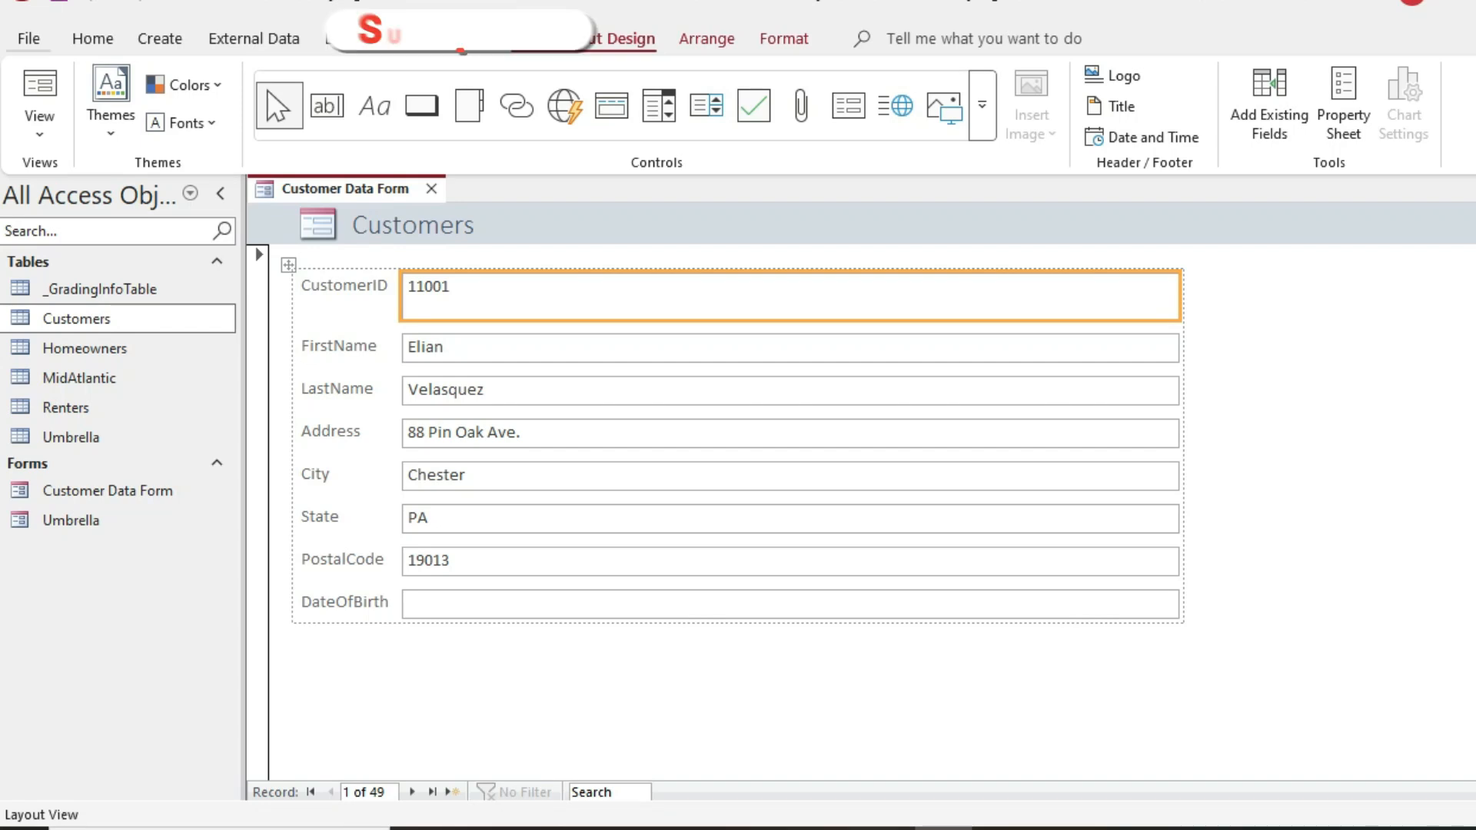
{"action": "left_click", "coordinate": [432, 188]}
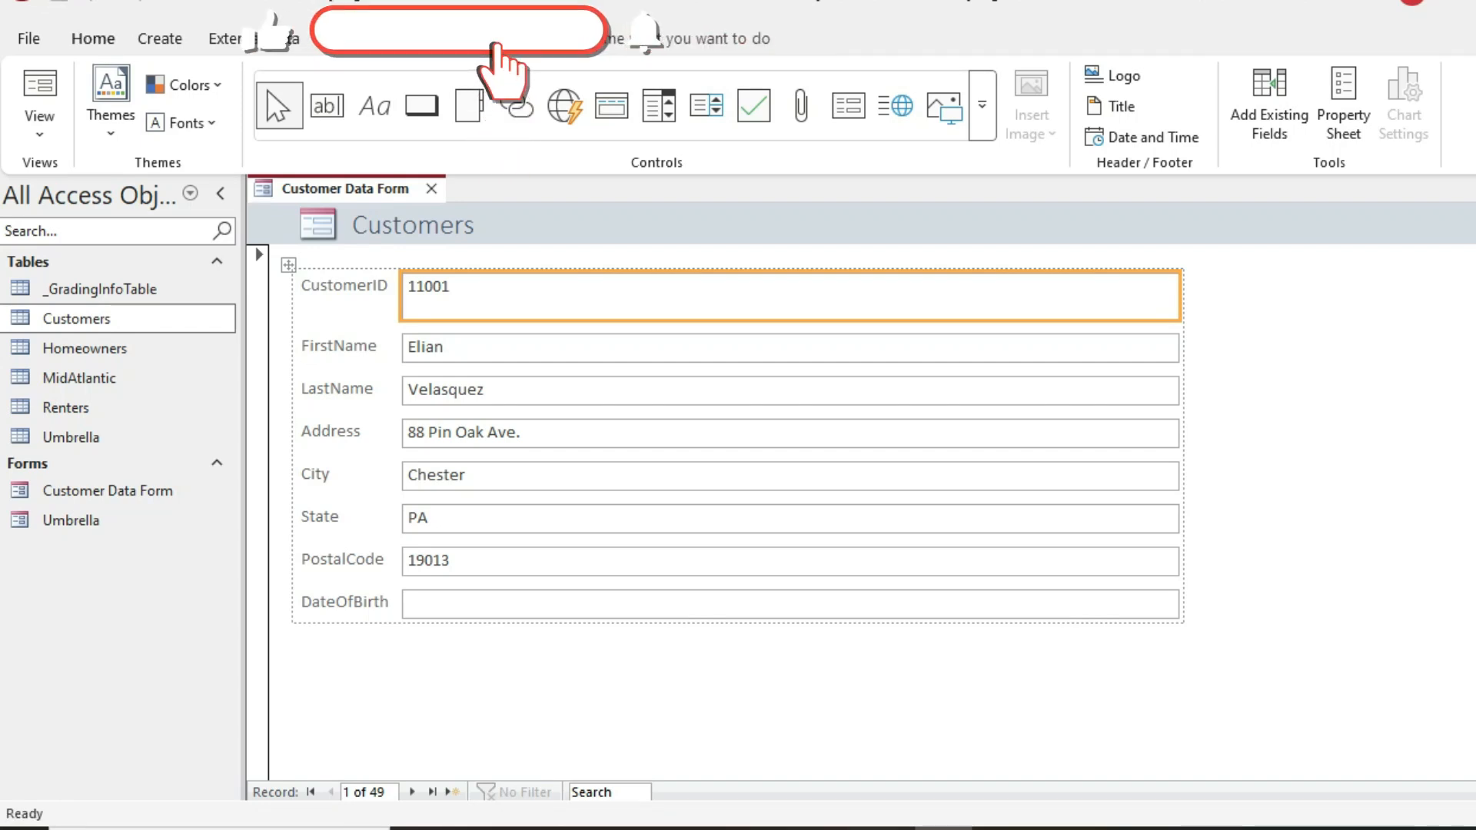
Review instruction 11 in Word on the Umbrella table query and highlight the query name Umbrella Query.
{"action": "left_click", "coordinate": [828, 828]}
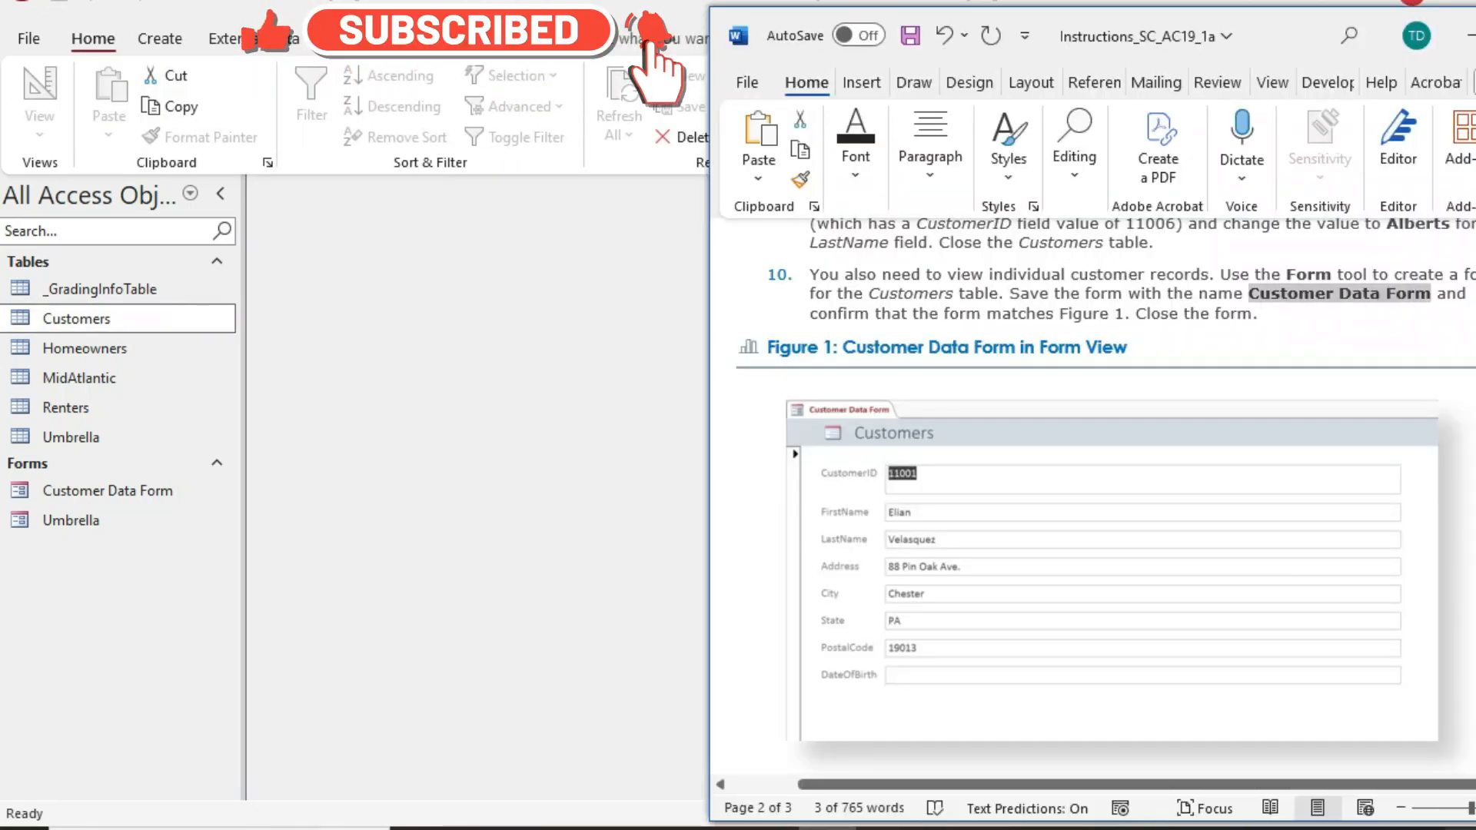
{"action": "left_click", "coordinate": [1316, 829]}
{"action": "left_click", "coordinate": [1316, 828]}
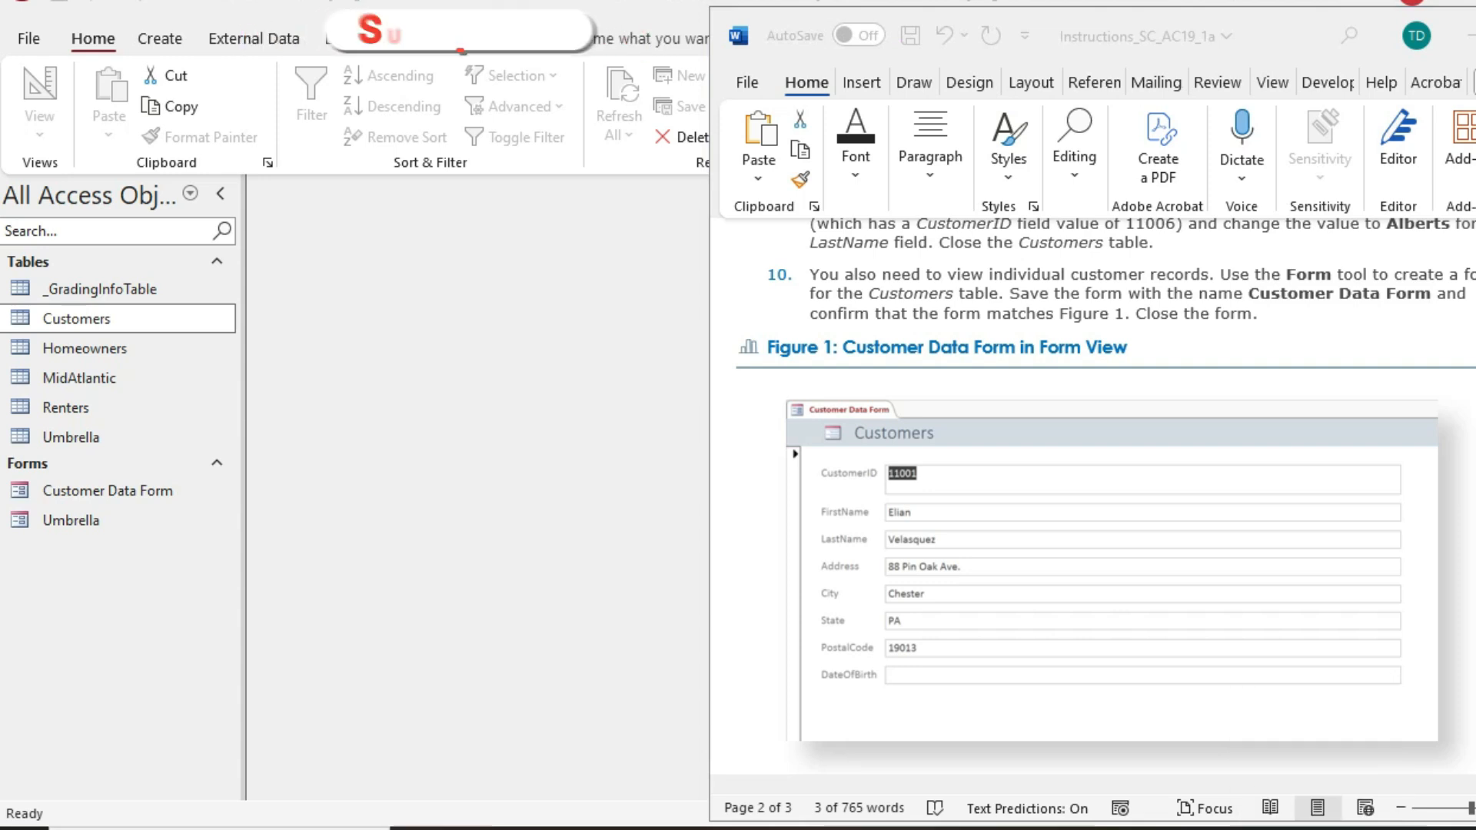
{"action": "scroll", "coordinate": [1092, 500], "scroll_direction": "down", "scroll_amount": 5}
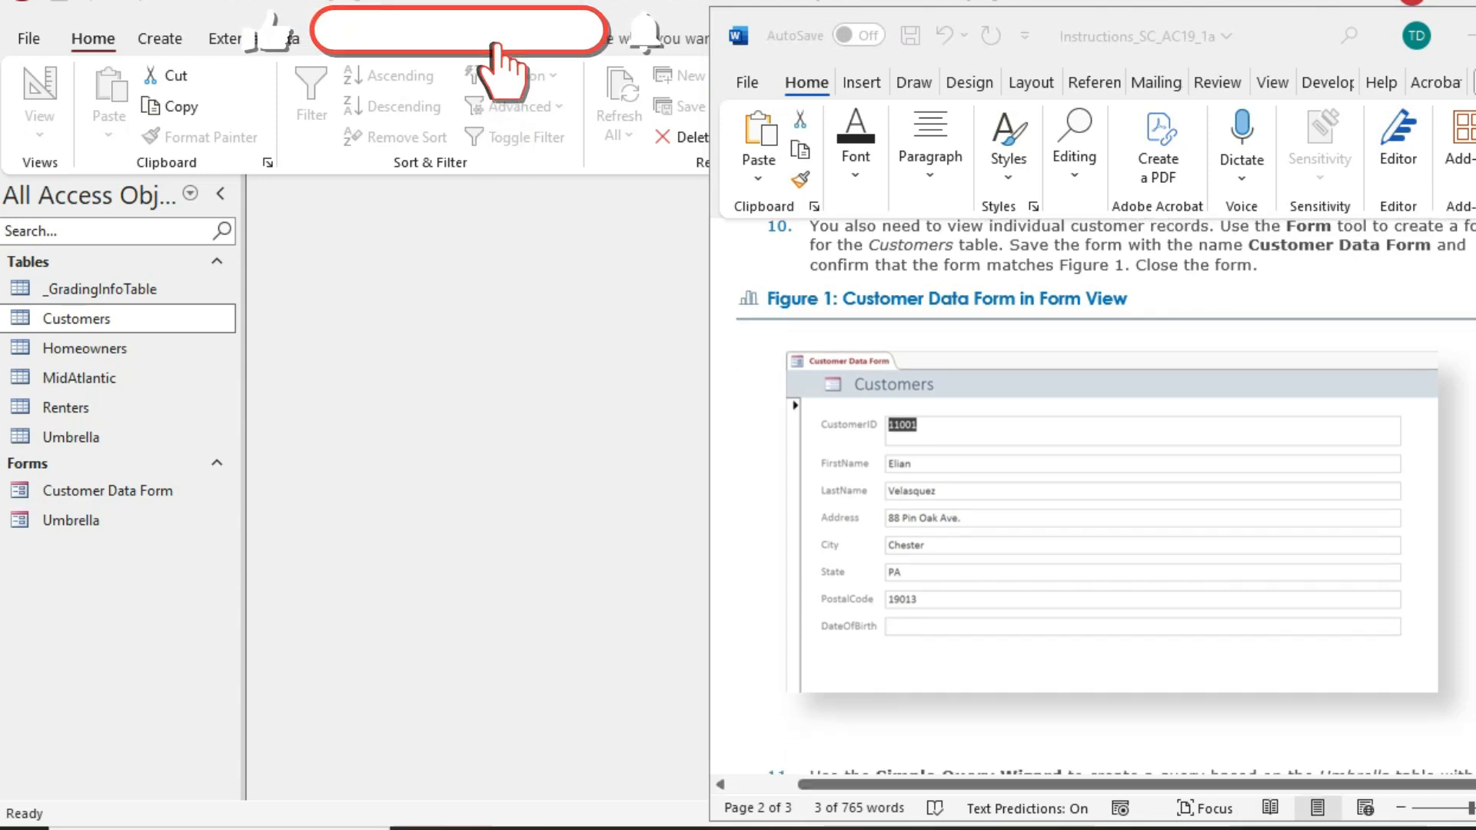
{"action": "scroll", "coordinate": [1092, 500], "scroll_direction": "down", "scroll_amount": 1}
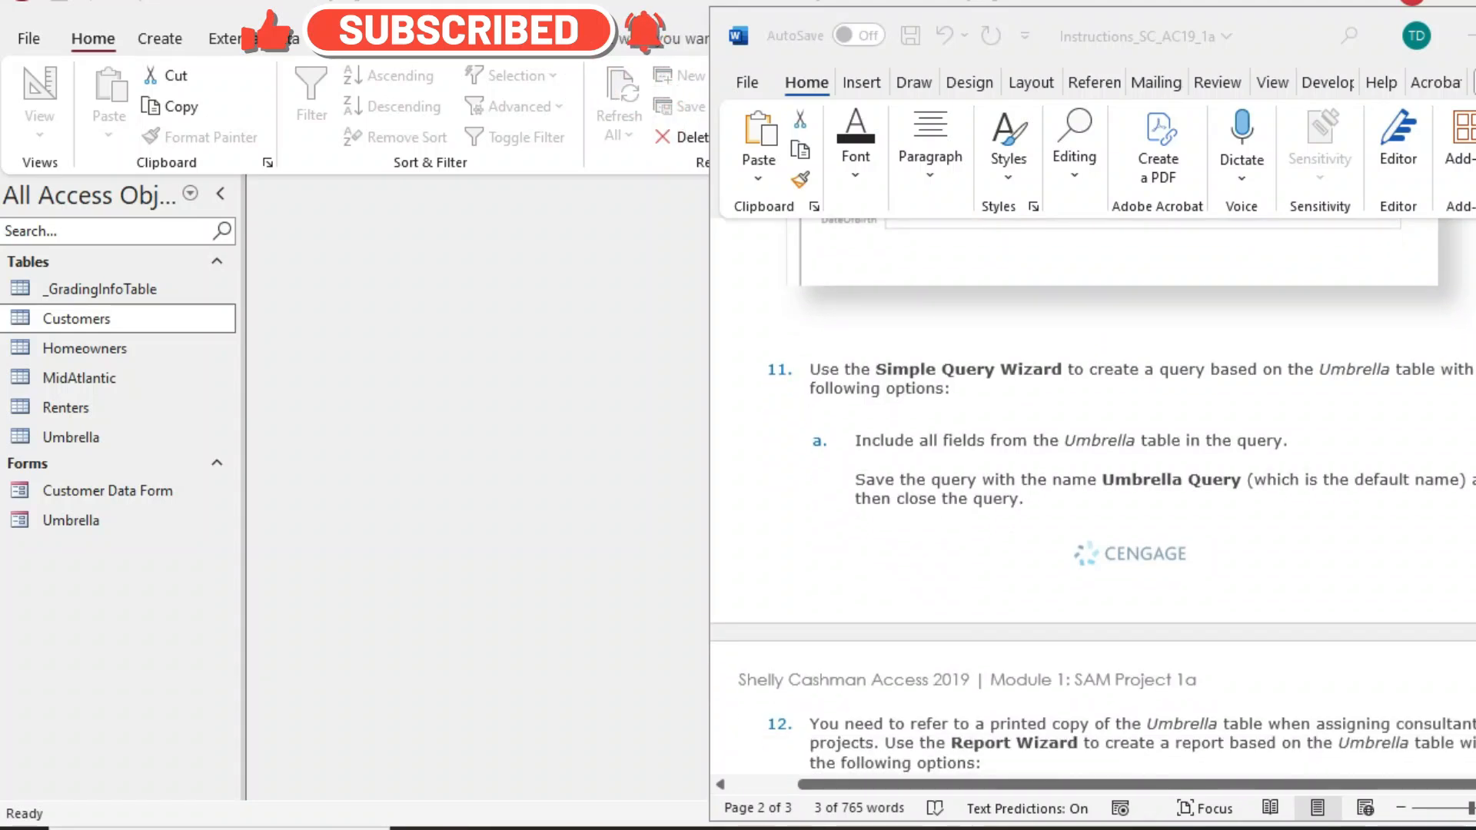
{"action": "scroll", "coordinate": [1092, 499], "scroll_direction": "down", "scroll_amount": 2}
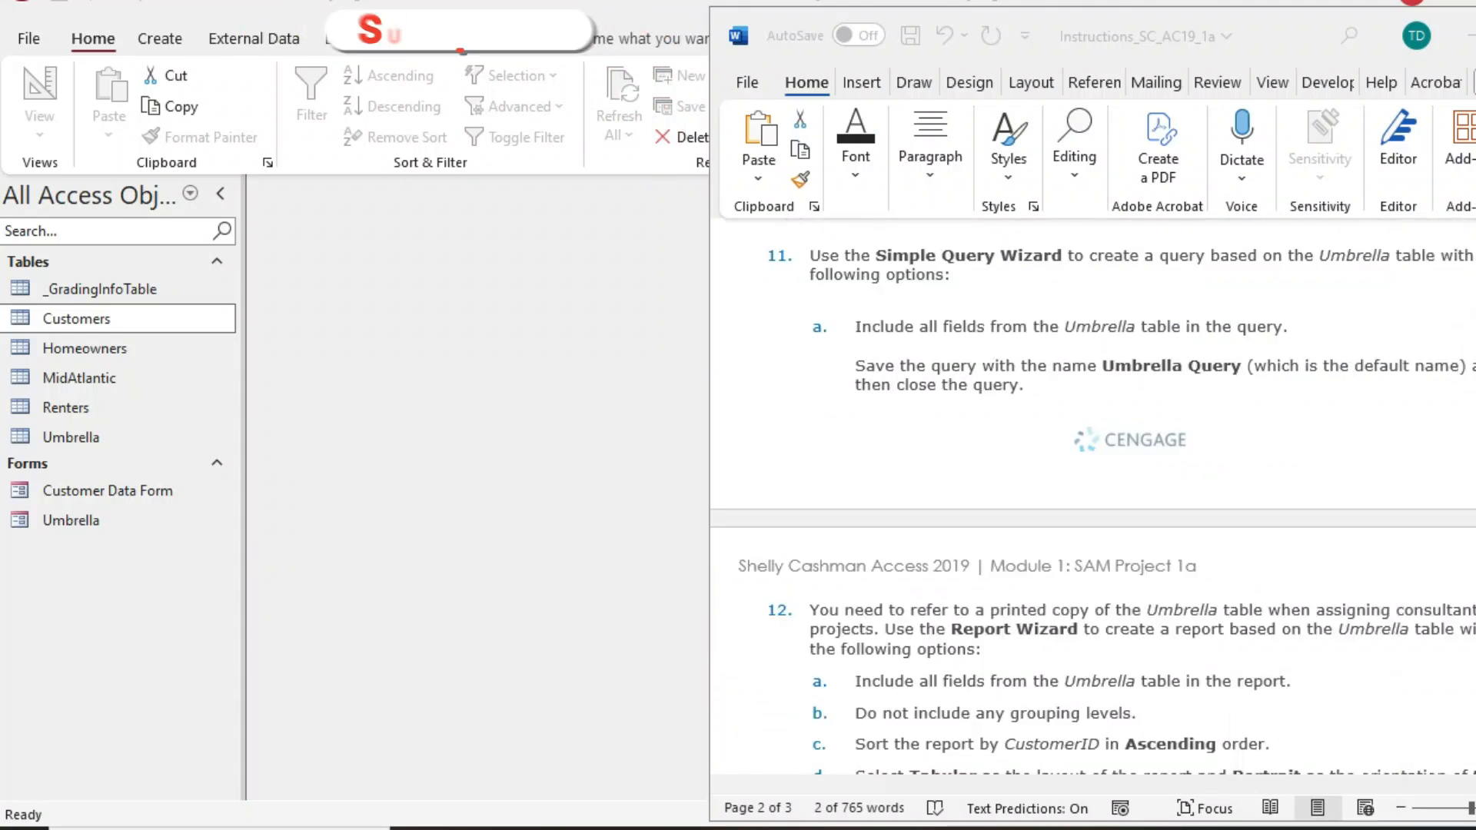
{"action": "key", "text": "alt+Tab"}
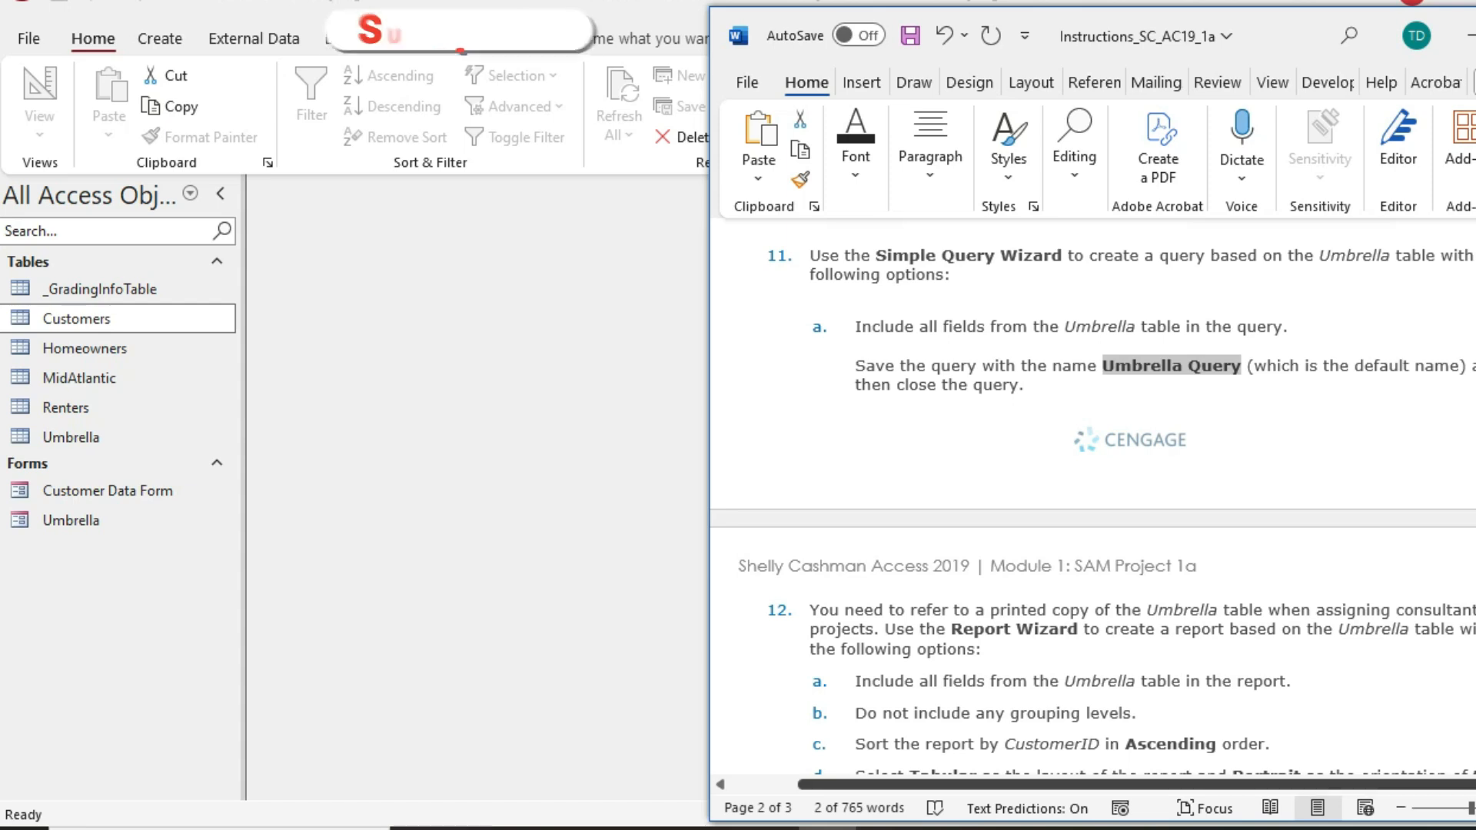
Switch to Access, start the Simple Query Wizard and choose the Umbrella table as the query's source.
{"action": "key", "text": "alt+Tab"}
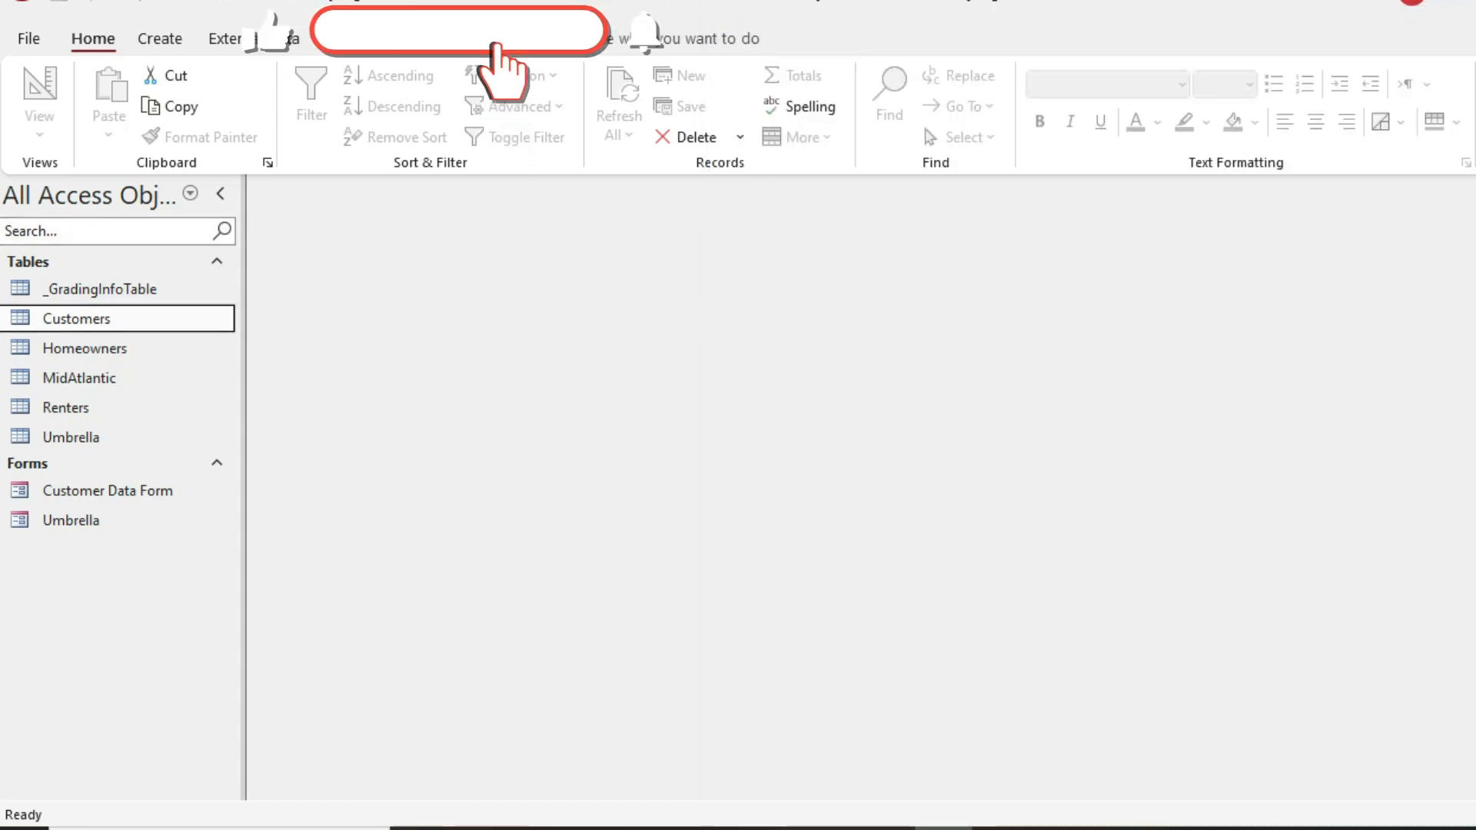
{"action": "left_click", "coordinate": [159, 39]}
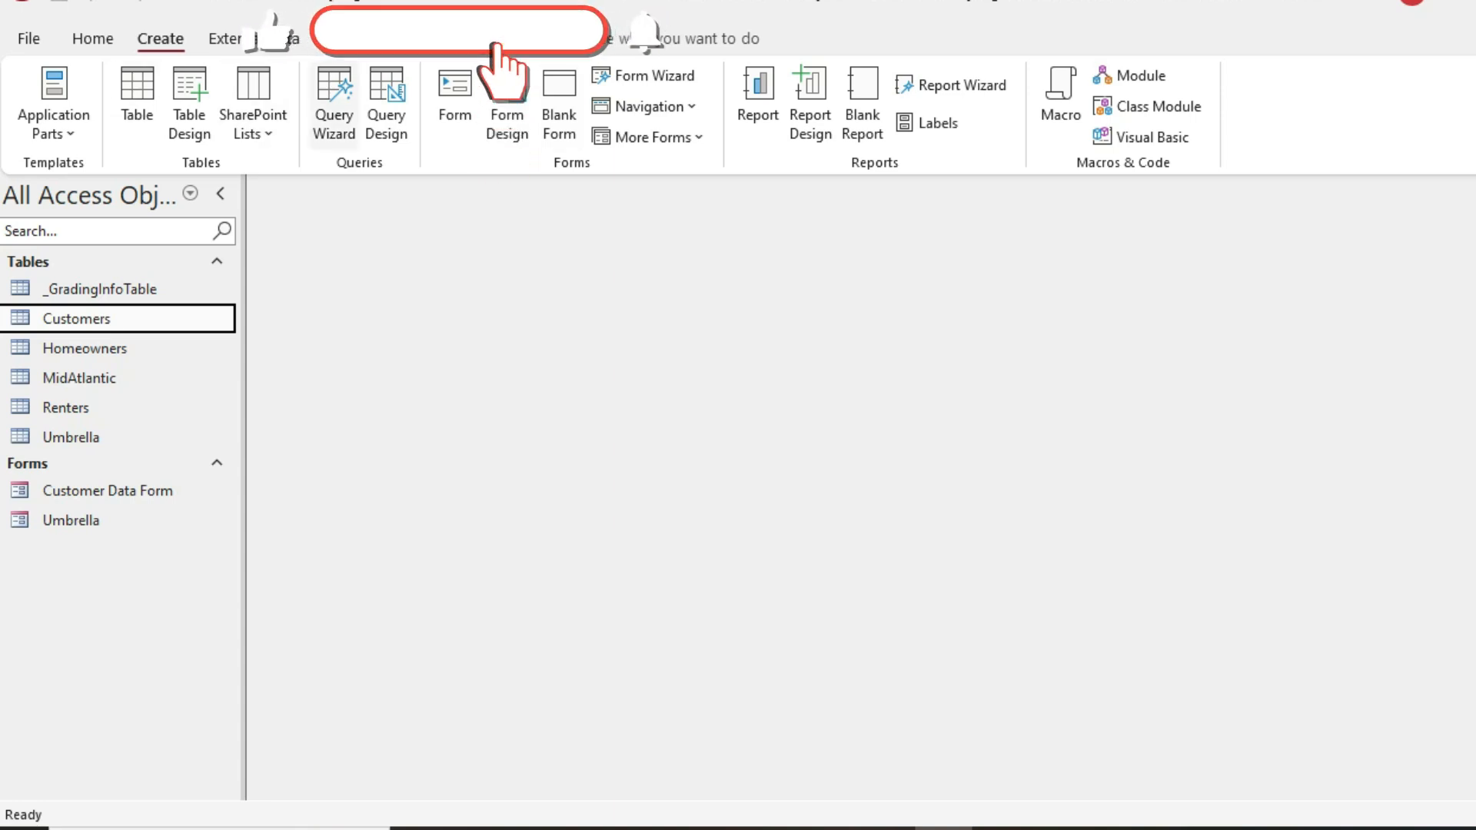
{"action": "left_click", "coordinate": [333, 100]}
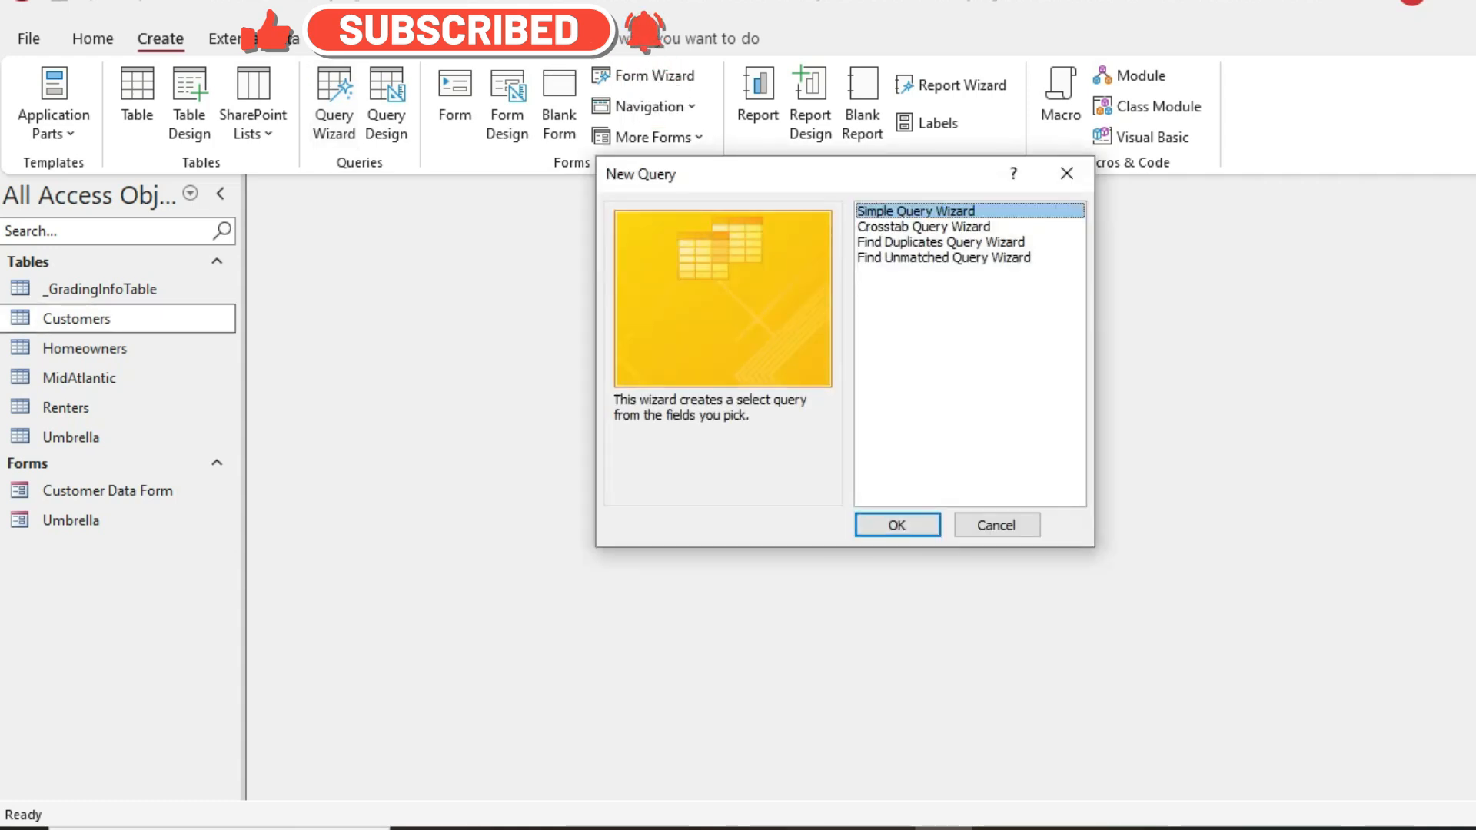
{"action": "key", "text": "Return"}
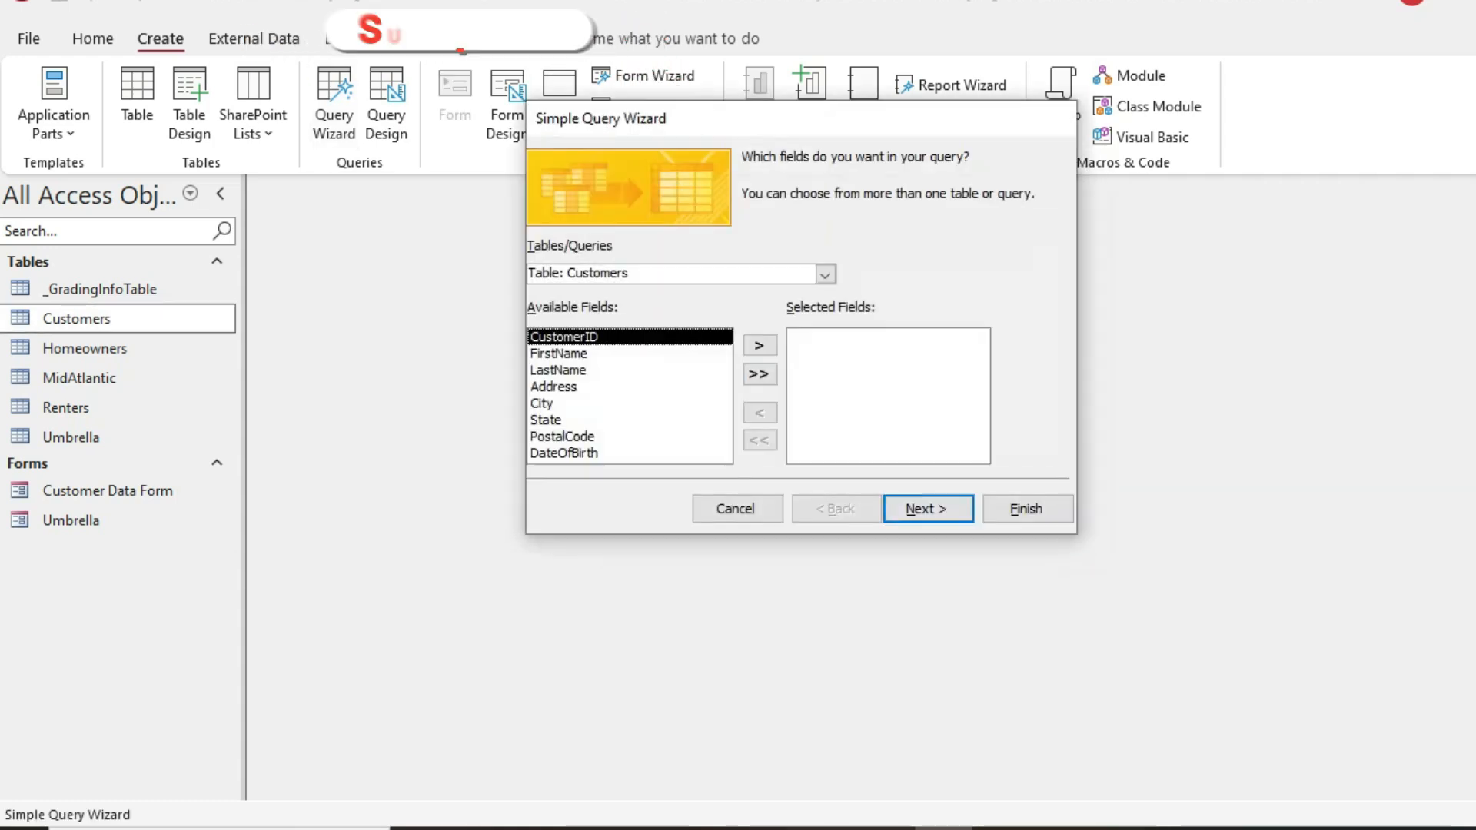
{"action": "left_click", "coordinate": [825, 275]}
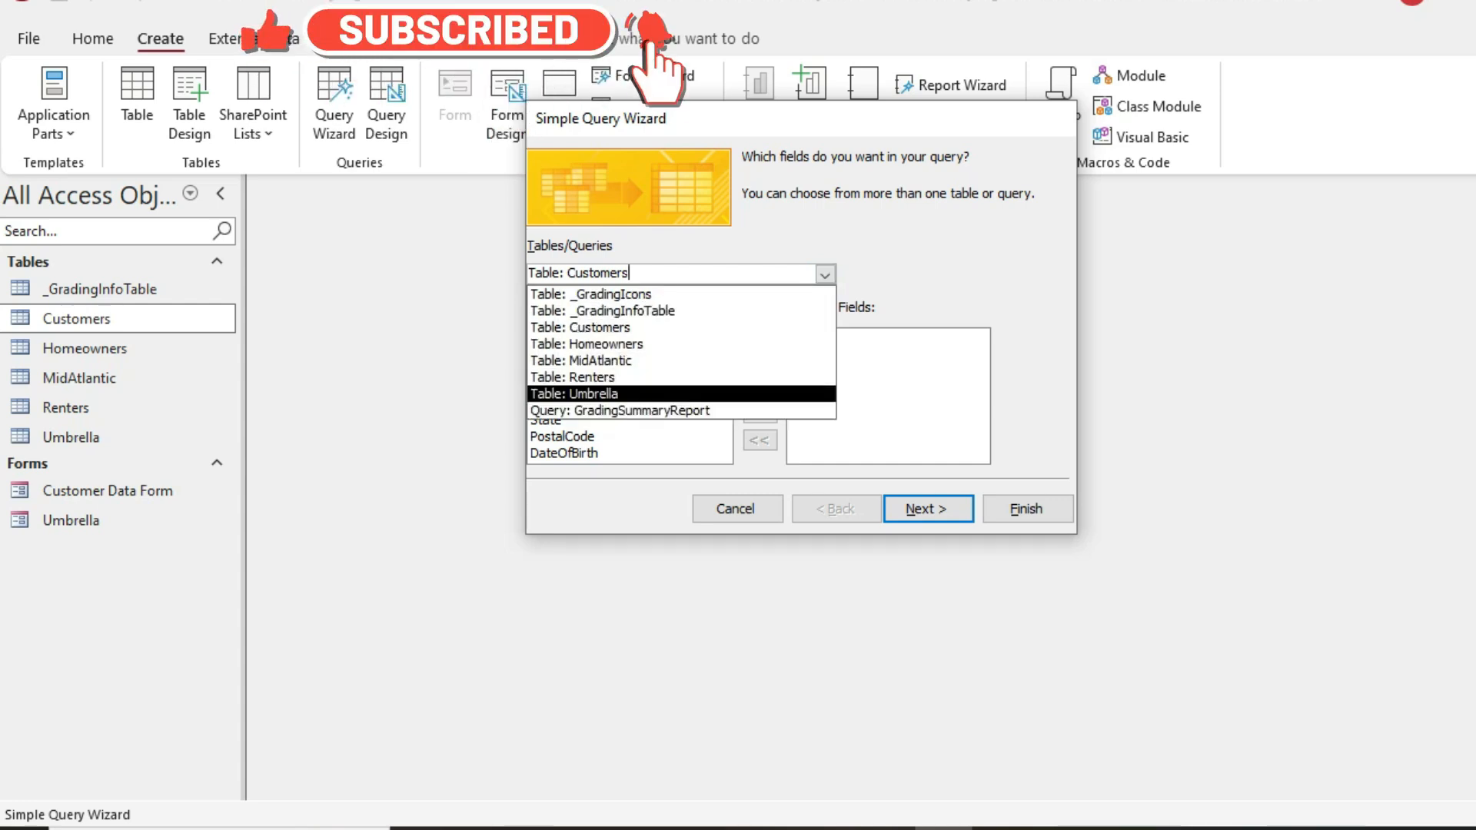
{"action": "left_click", "coordinate": [573, 394]}
Check the field requirement in Word's instruction 11 and add all Umbrella table fields to the query in Access.
{"action": "key", "text": "alt+Tab"}
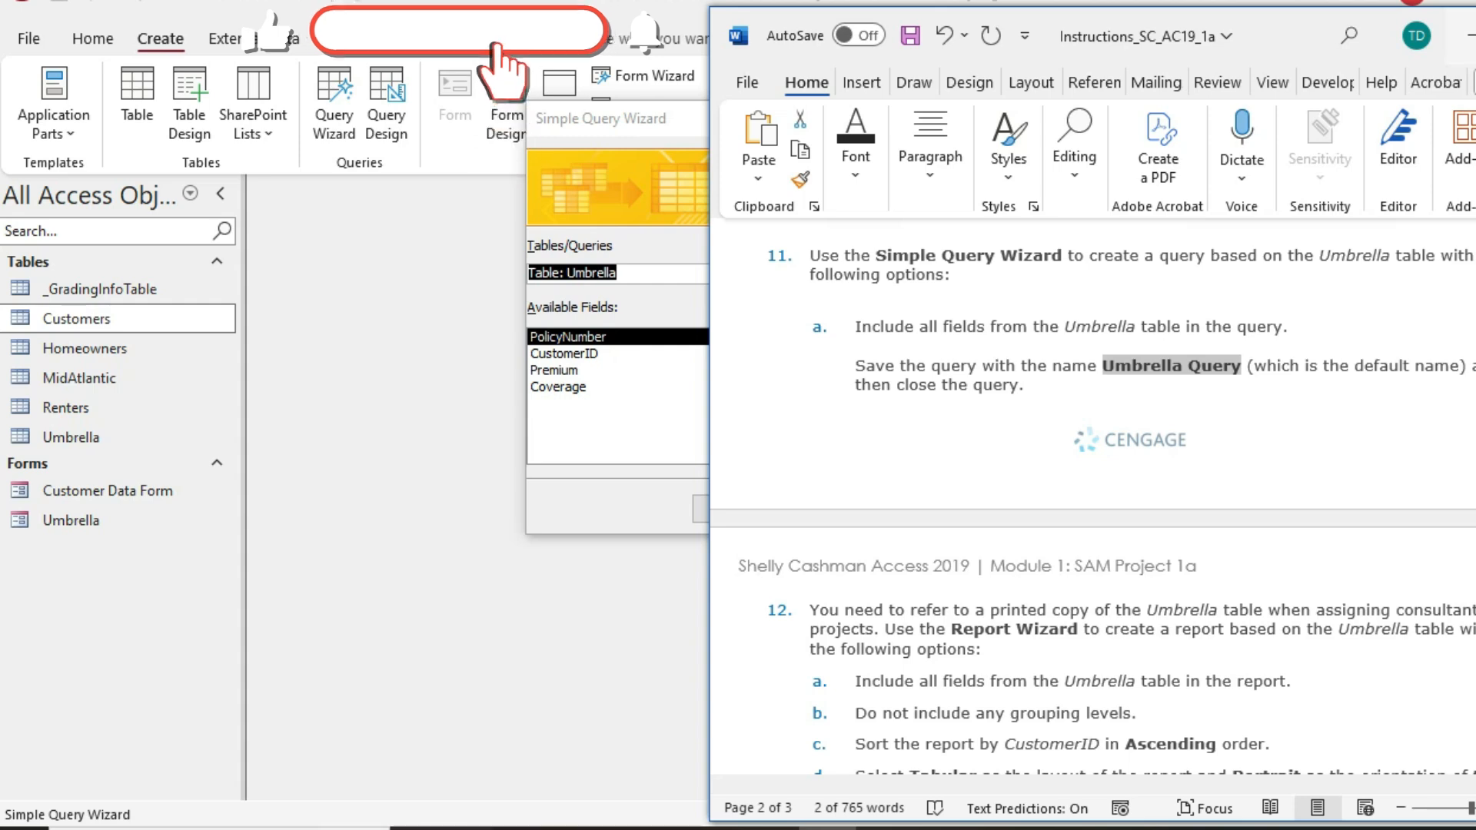
{"action": "key", "text": "alt+Tab"}
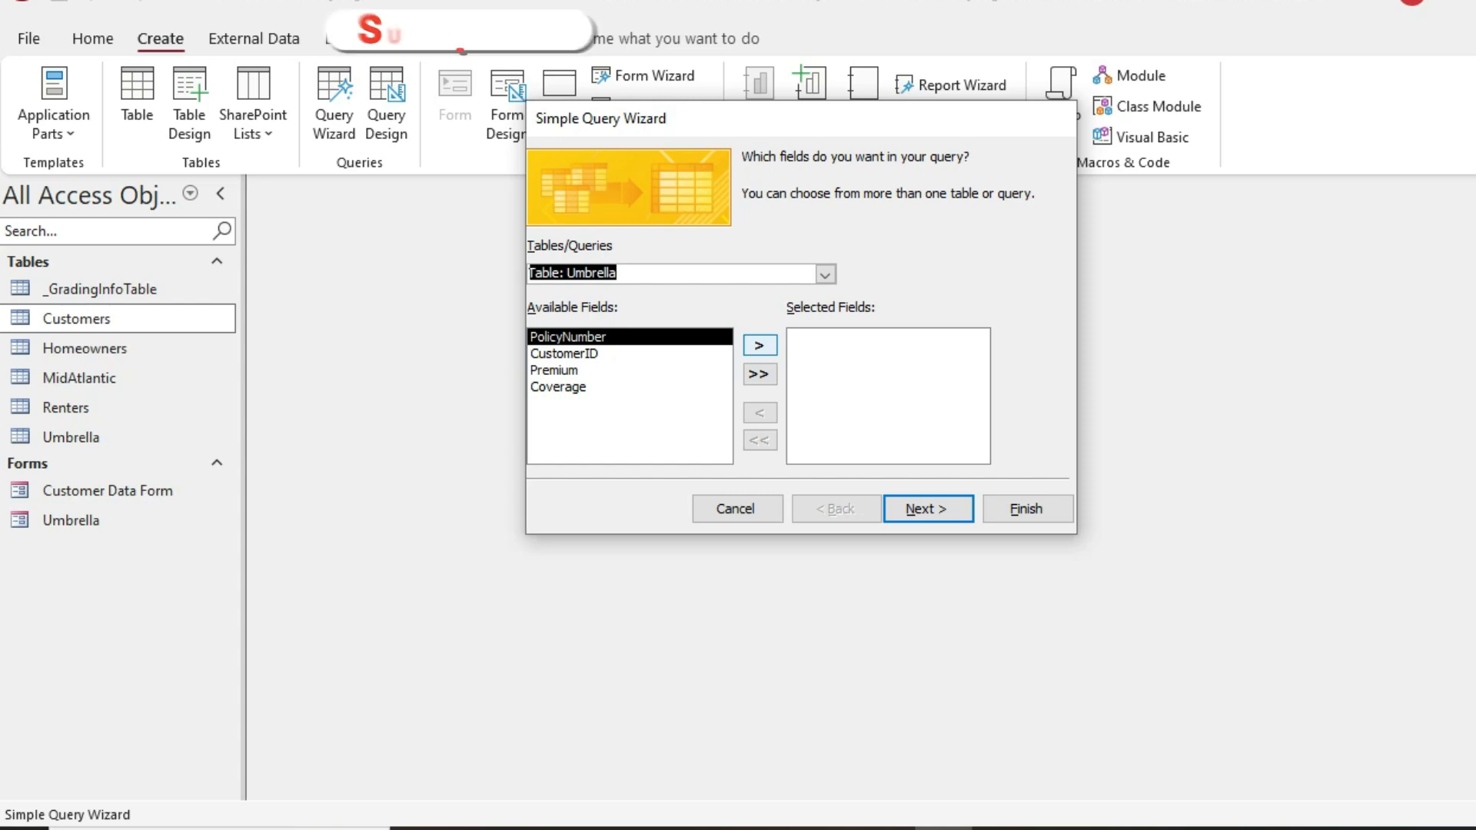
{"action": "left_click", "coordinate": [564, 354]}
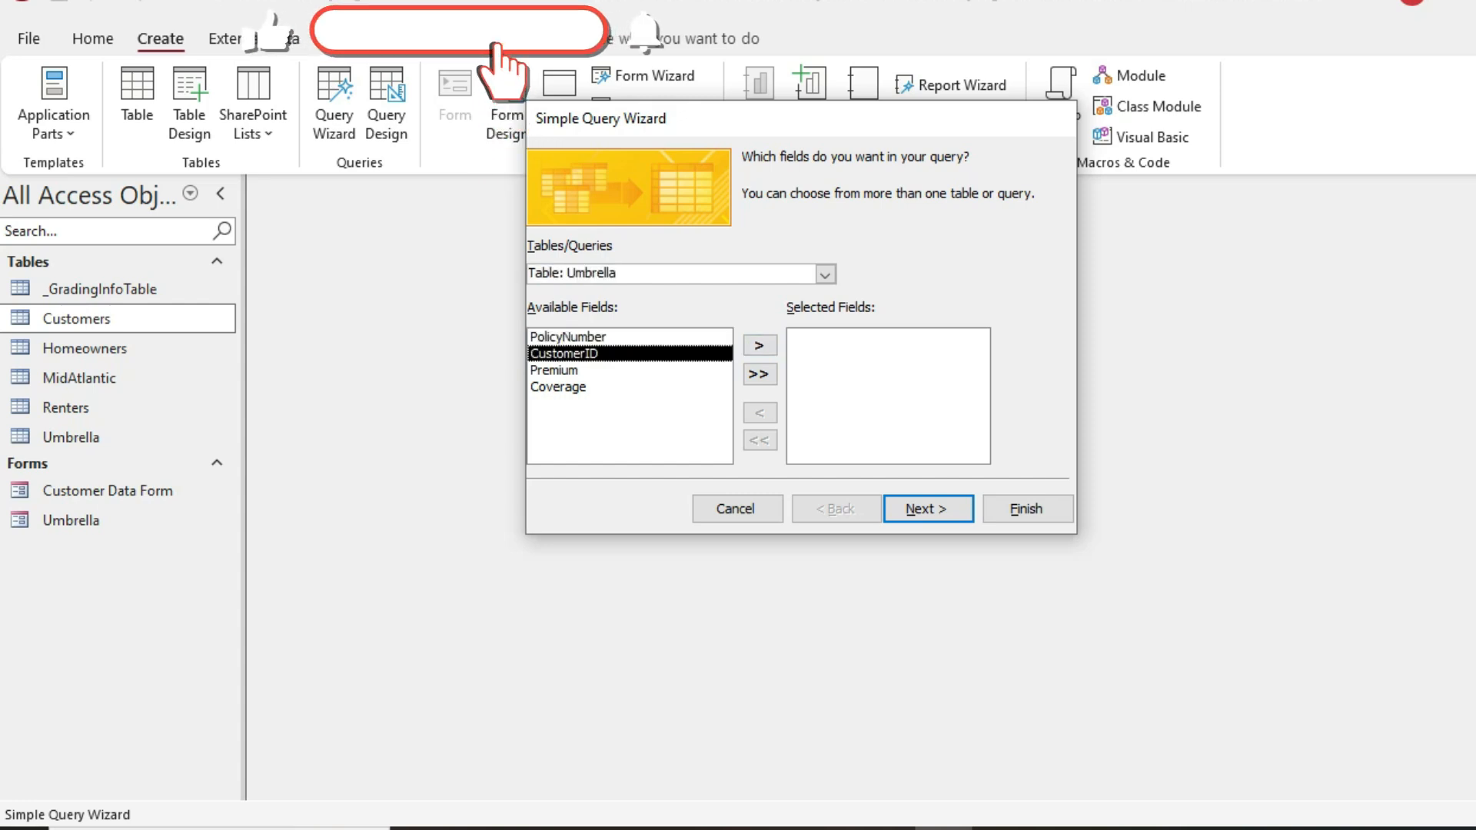
{"action": "left_click", "coordinate": [568, 337]}
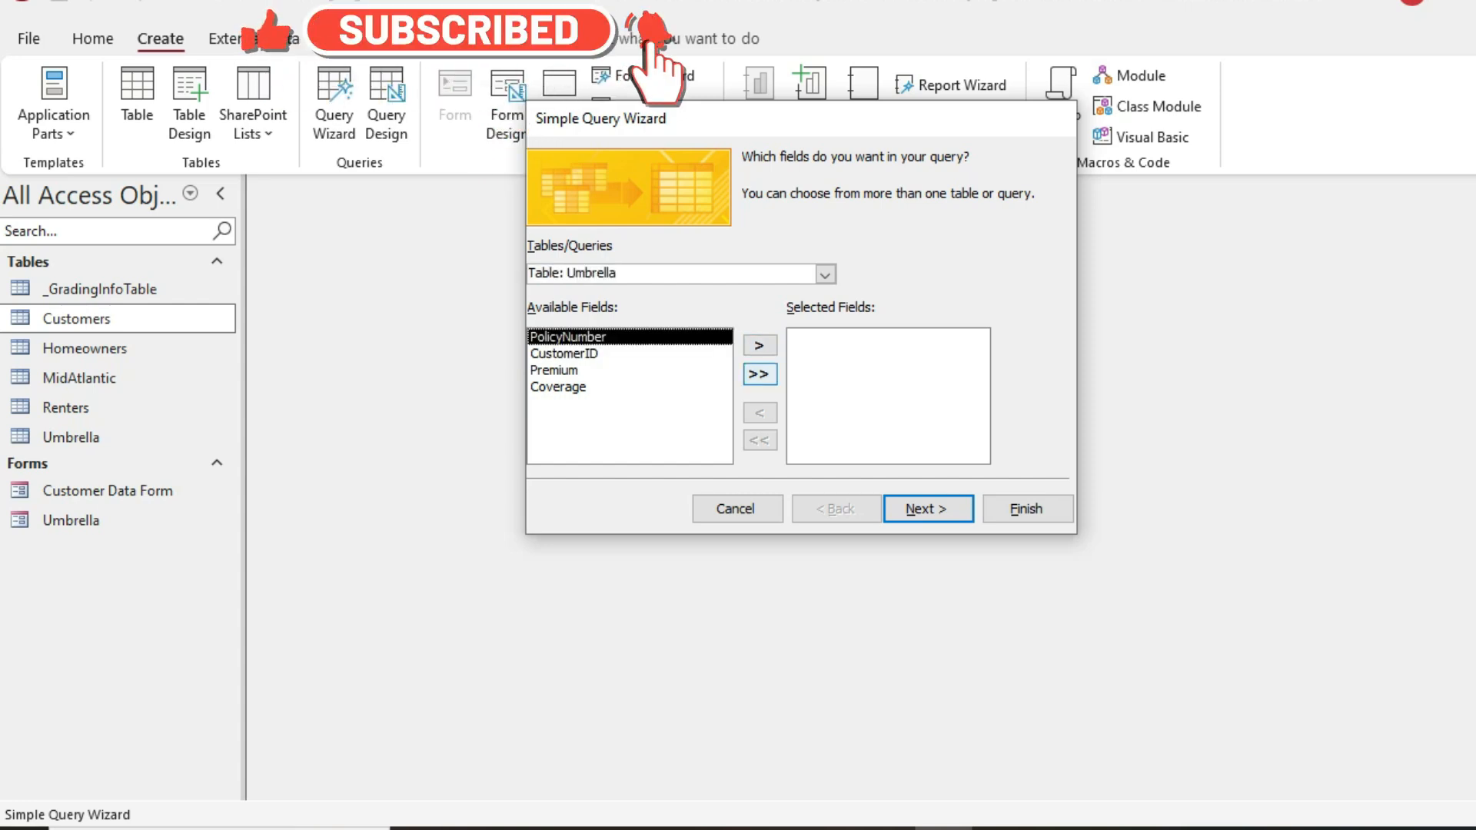
{"action": "left_click", "coordinate": [759, 375]}
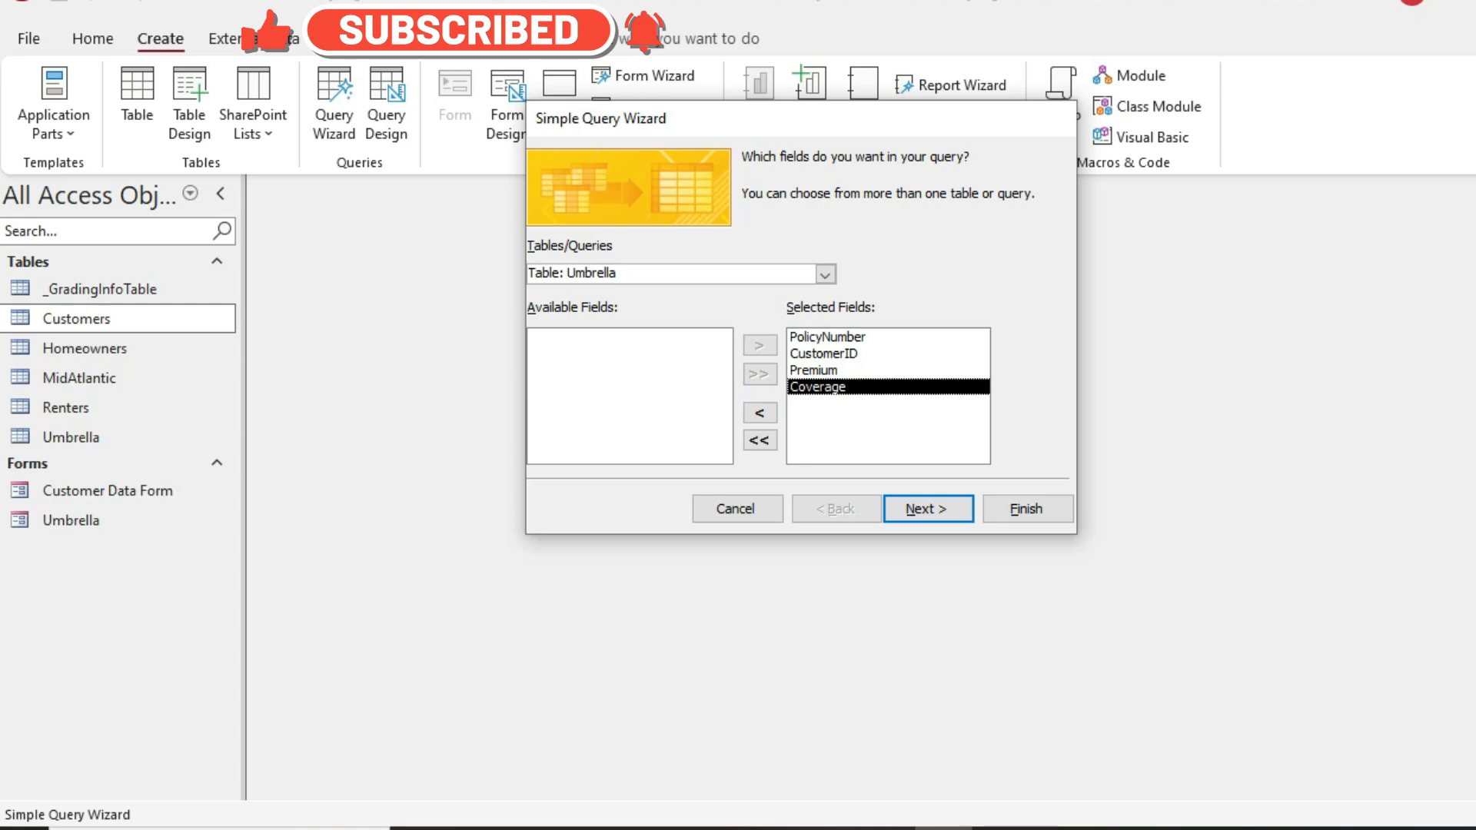
Keep the Detail query option, check the title Umbrella Query against Word's instruction 11, and finish the Access wizard with the query opened for viewing.
{"action": "left_click", "coordinate": [929, 509]}
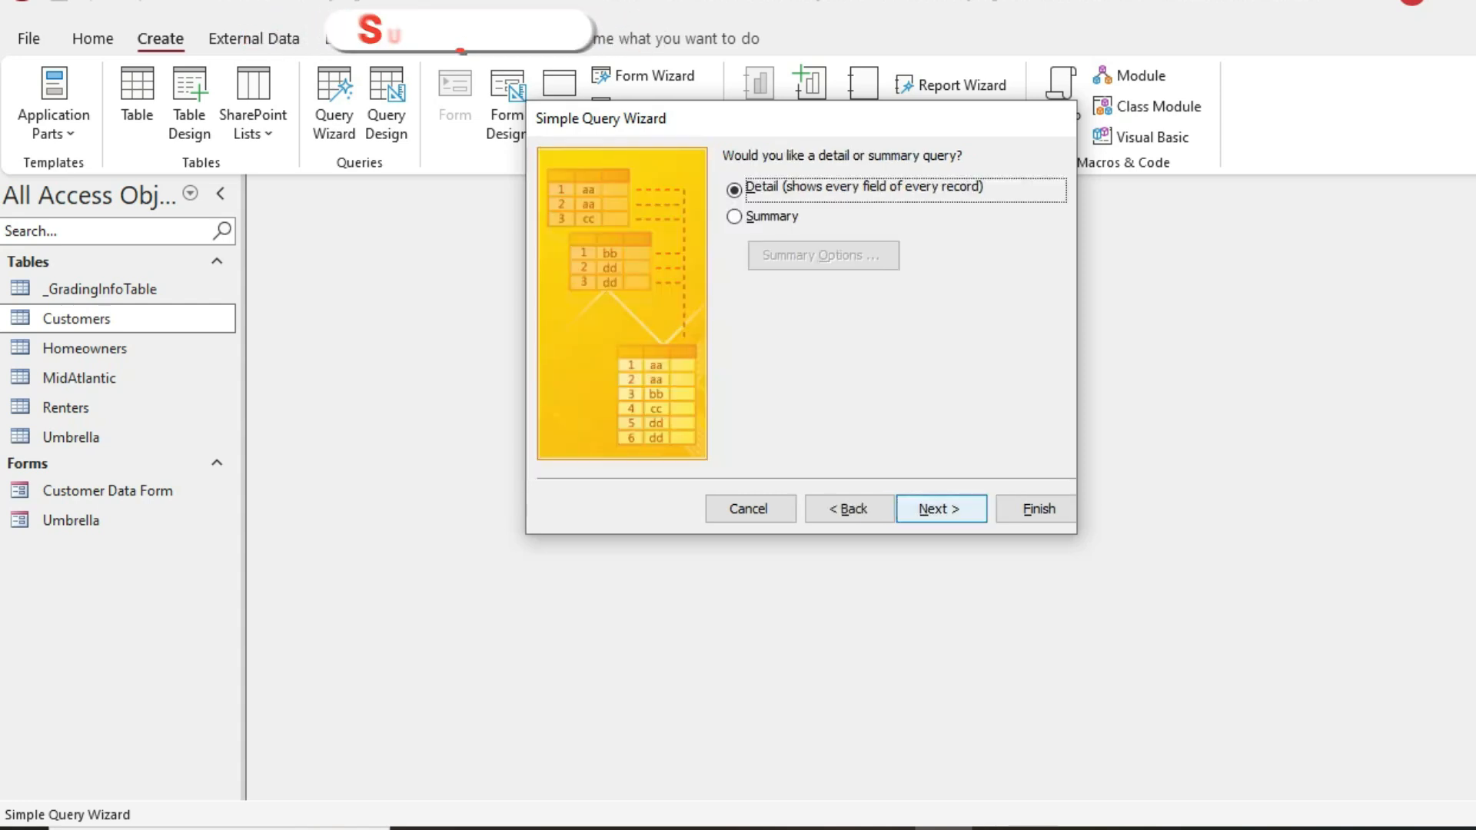
{"action": "left_click", "coordinate": [931, 509]}
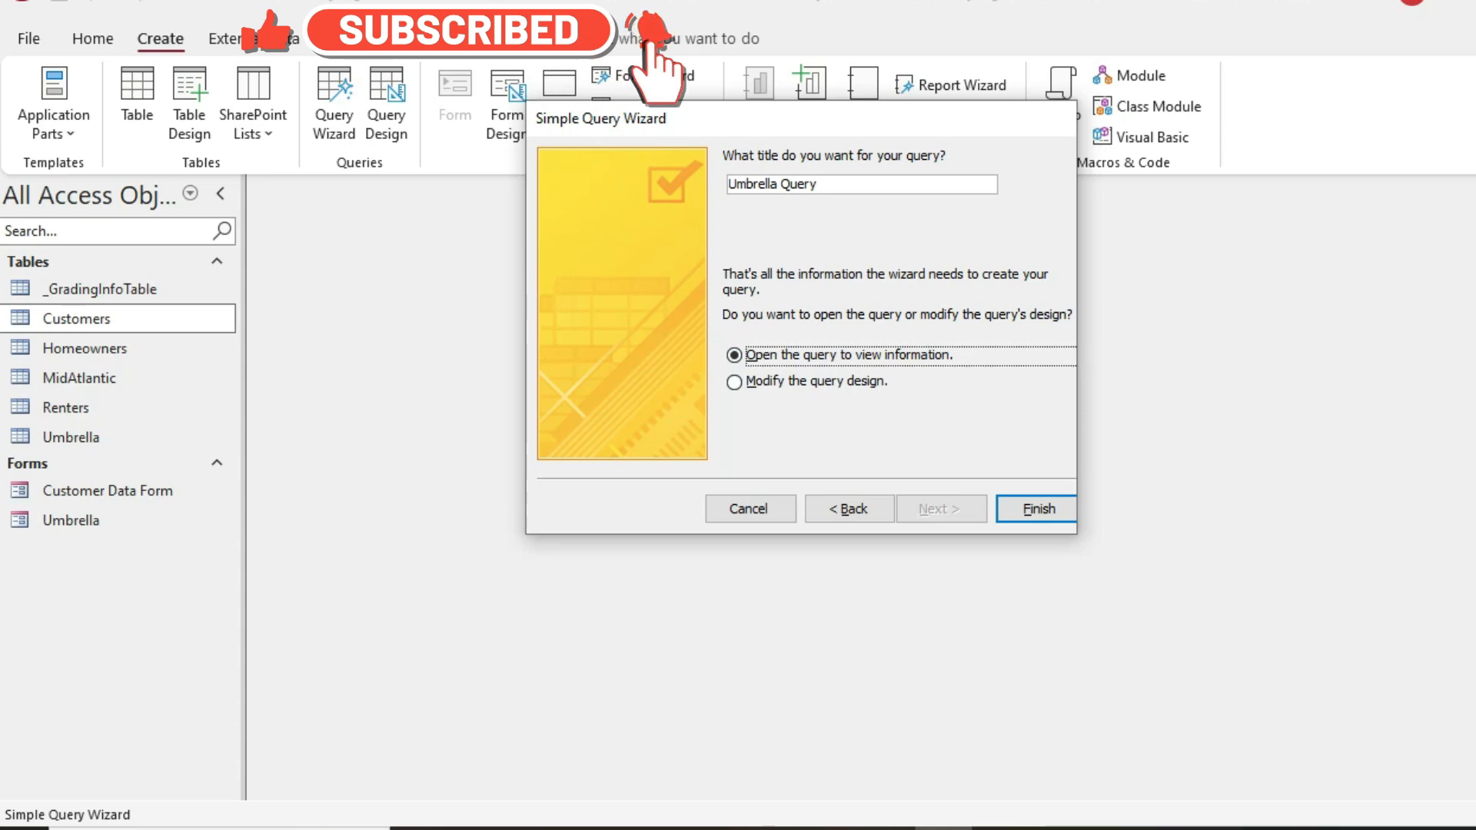
{"action": "key", "text": "alt+Tab"}
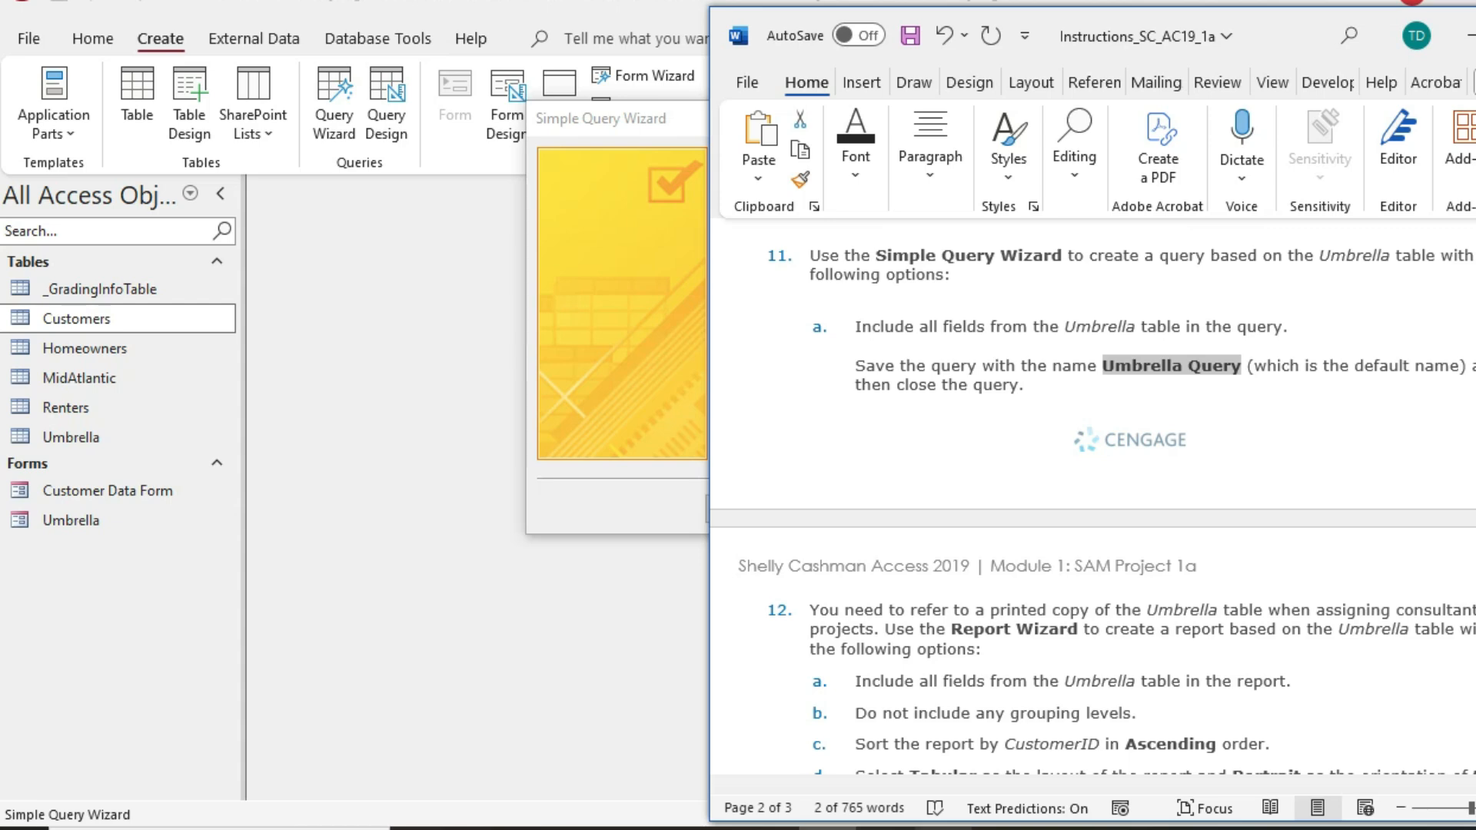
{"action": "key", "text": "alt+Tab"}
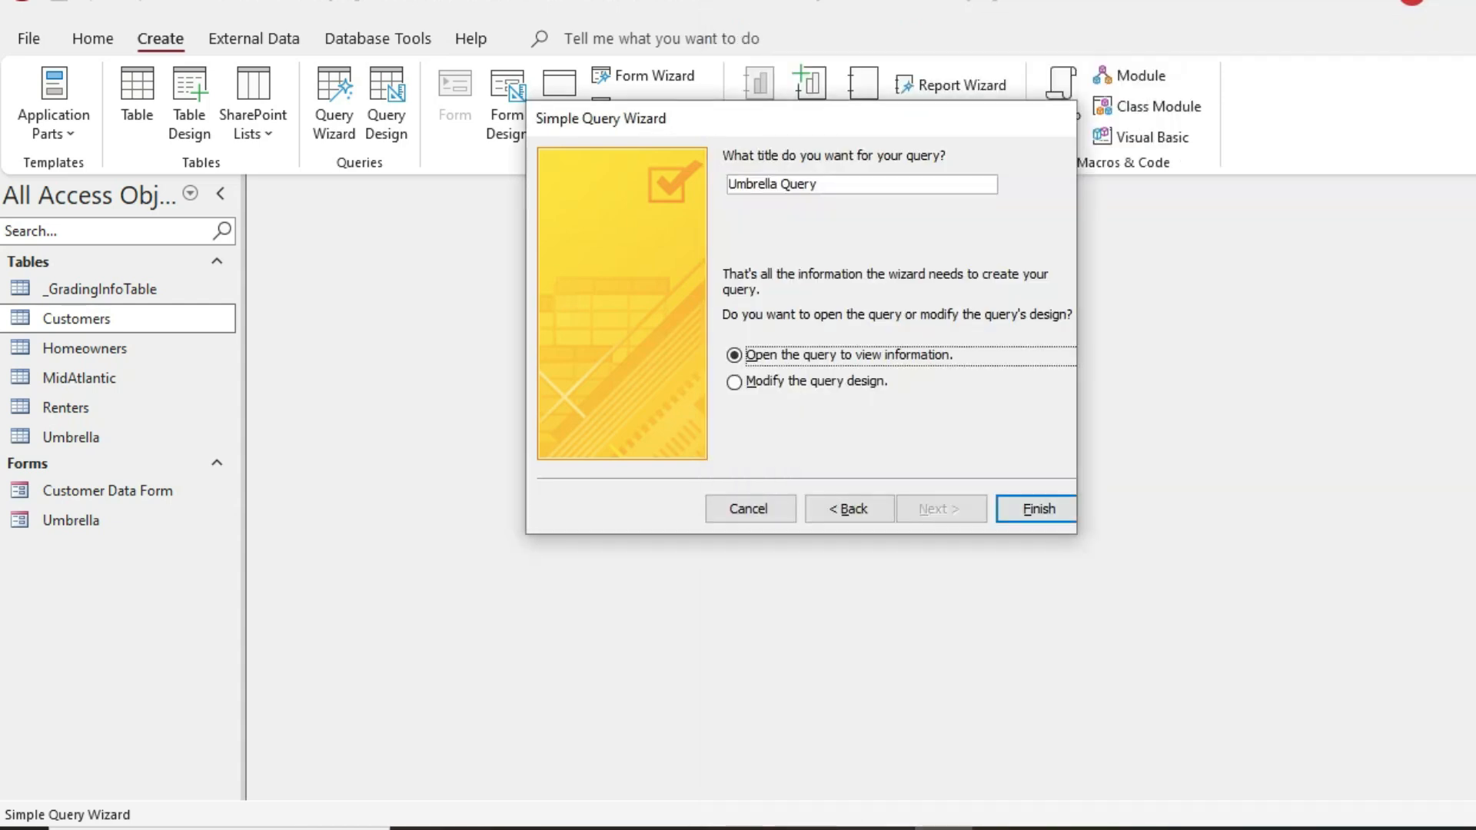
{"action": "key", "text": "Return"}
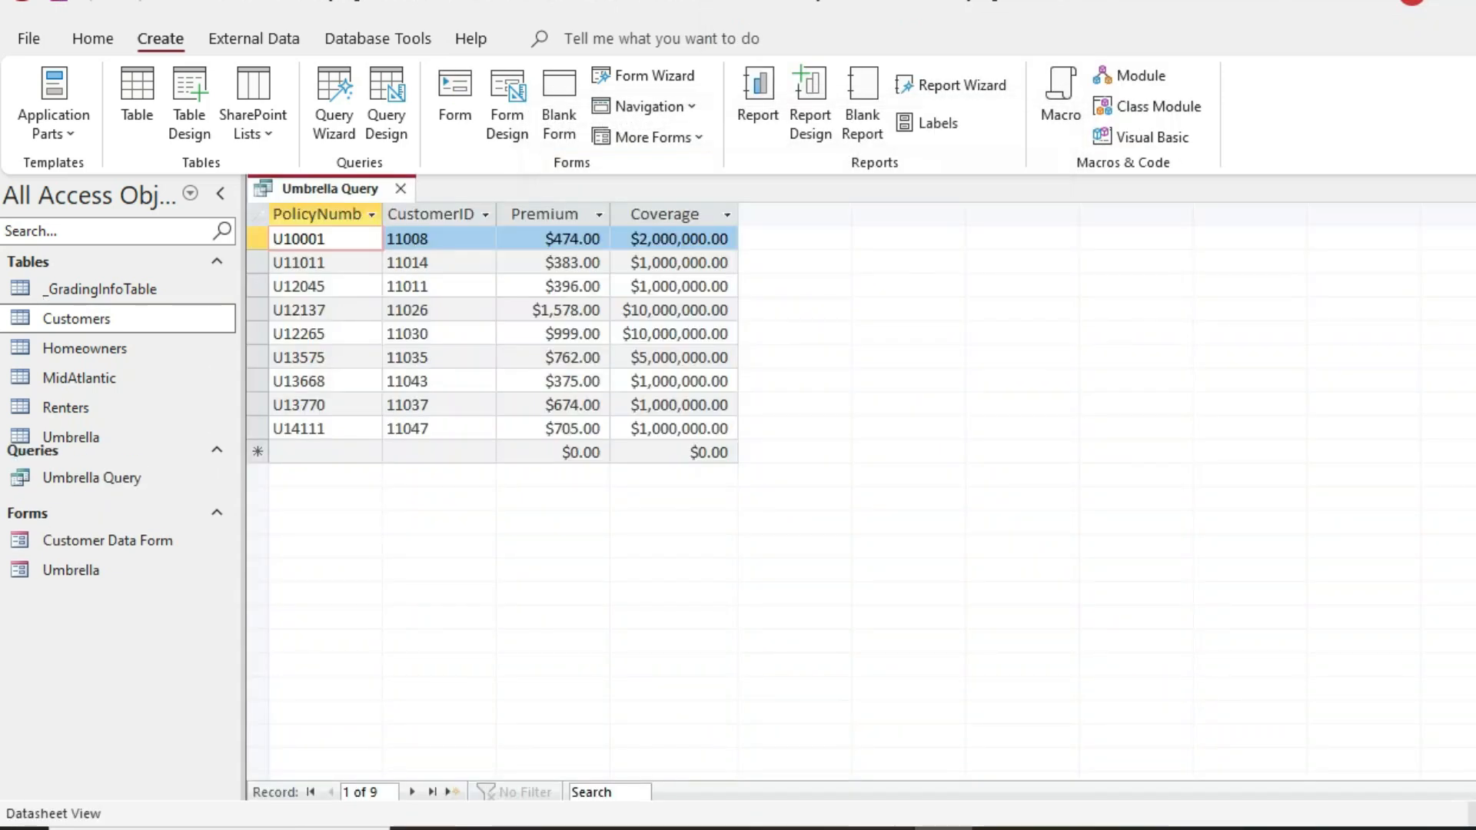